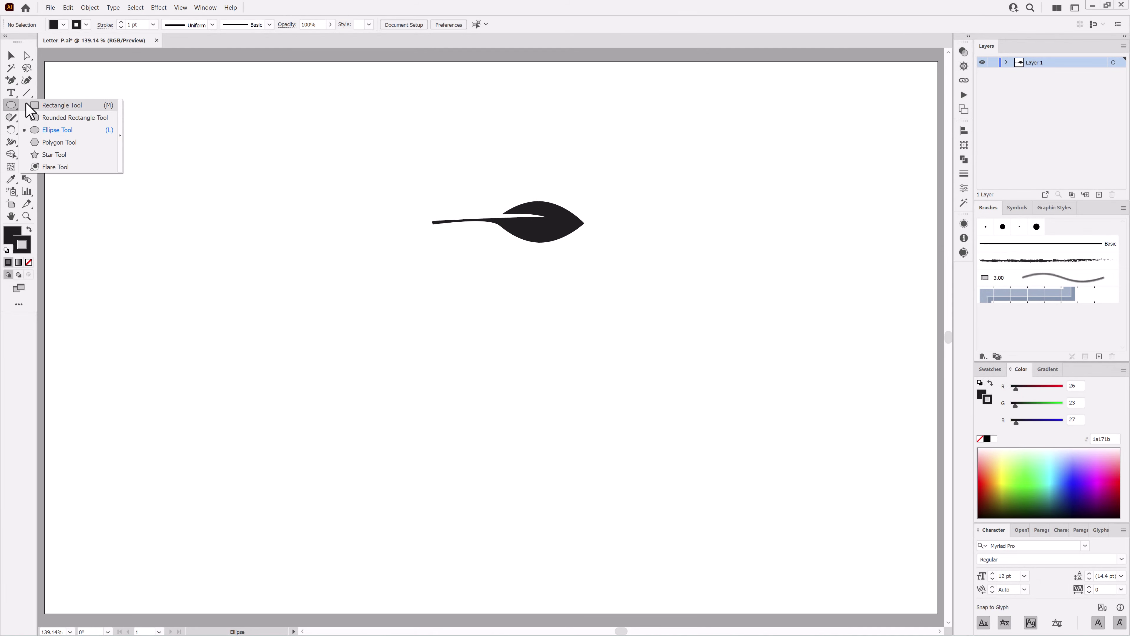
Step: Pick the Ellipse tool from the shape tools to draw beside the black leaf
left_click(67, 134)
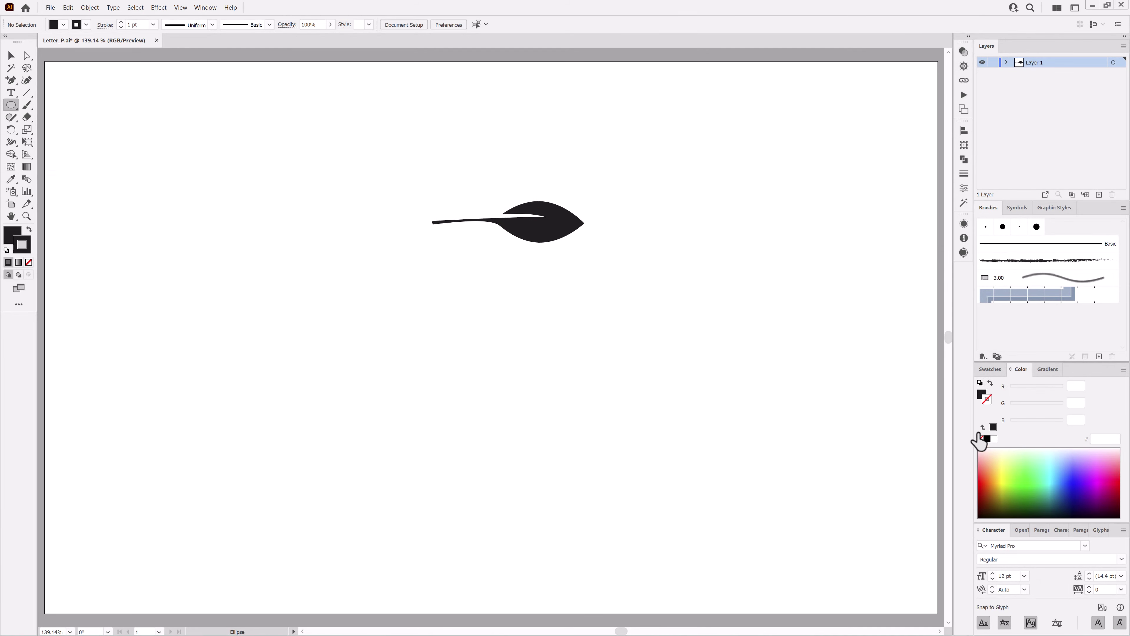
Step: Draw a black ellipse below the leaf and make its side anchors sharp corners
left_click_drag(493, 269, 585, 313)
scroll(578, 312, "up", 5)
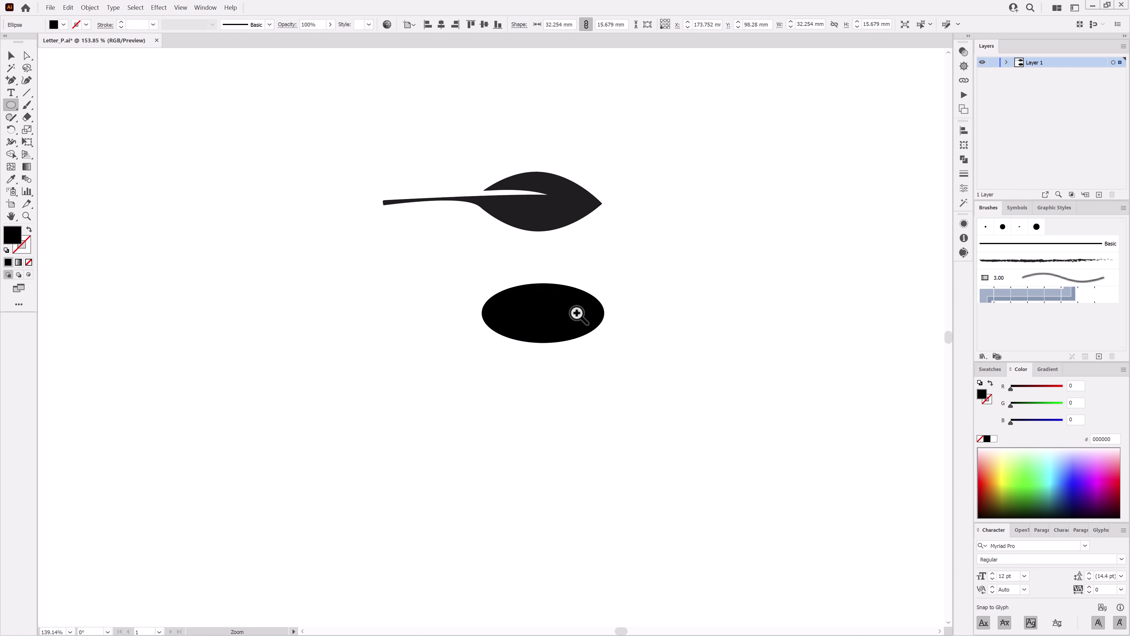
left_click(27, 56)
left_click_drag(435, 371, 767, 398)
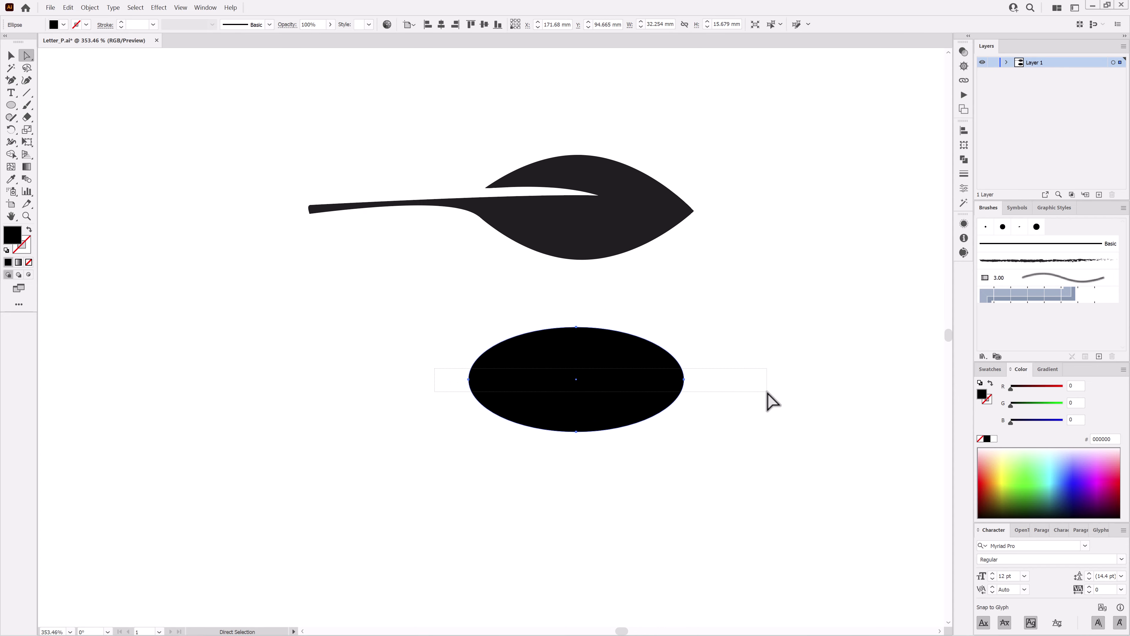
left_click(77, 24)
Step: Add an anchor, cut a notch into the left tip and pull it into a long stem
left_click(11, 80)
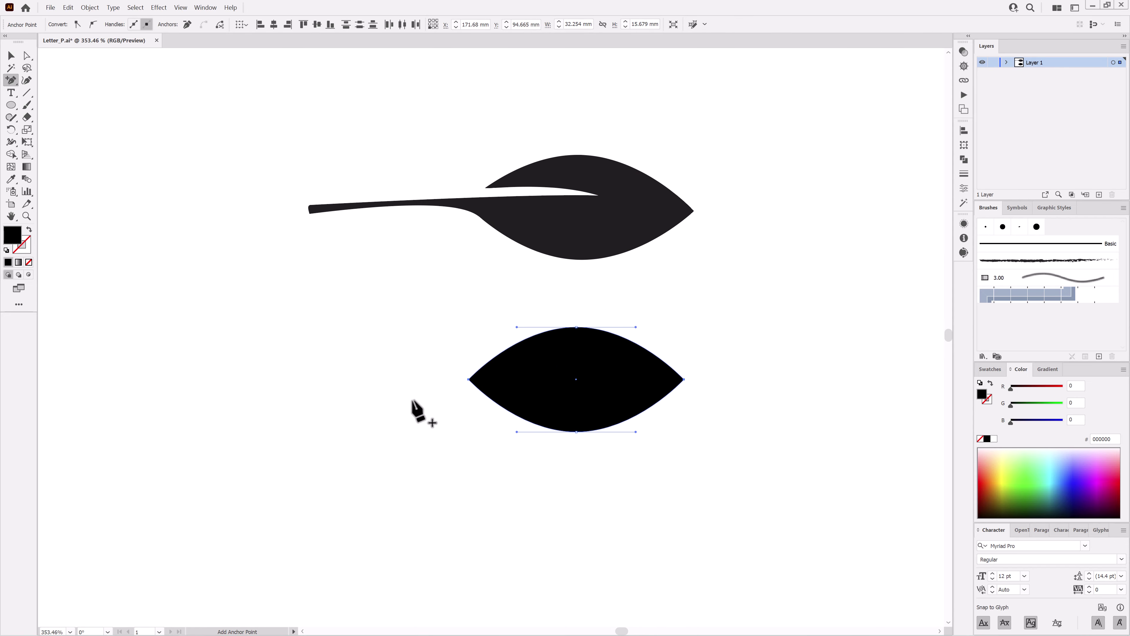
scroll(628, 395, "up", 4)
left_click(500, 493)
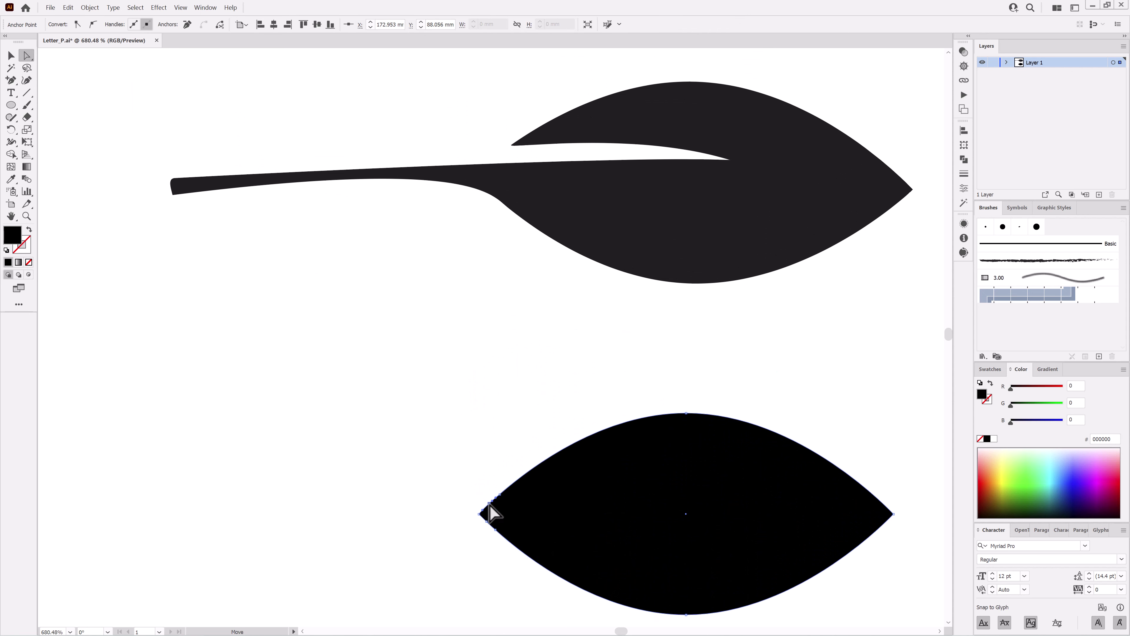
left_click_drag(490, 504, 728, 502)
left_click_drag(14, 82, 44, 122)
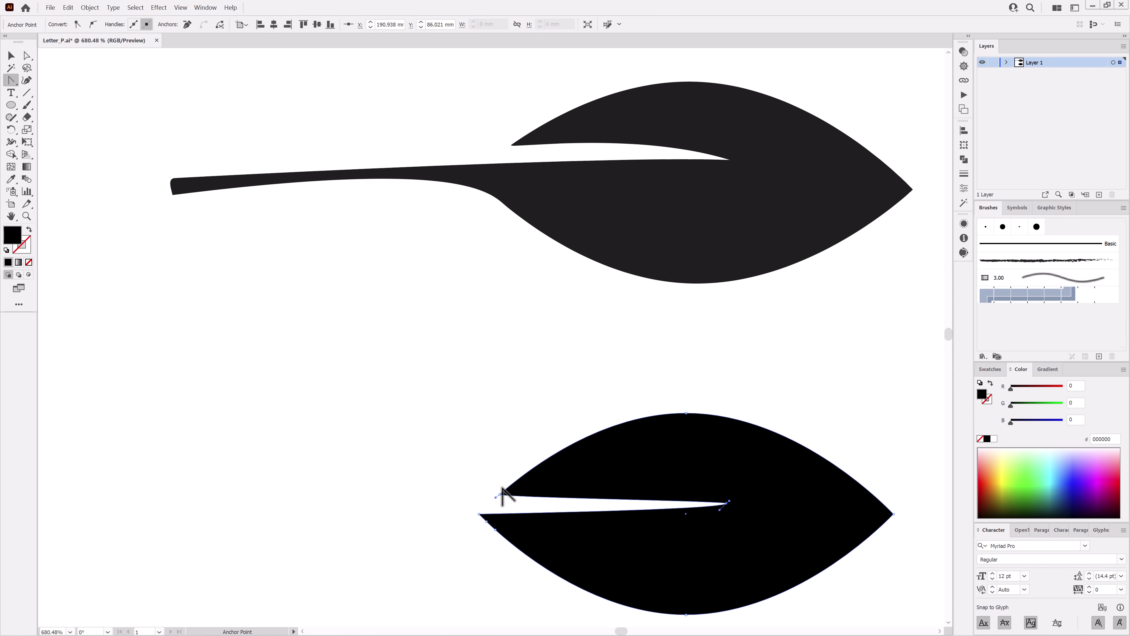
left_click_drag(588, 493, 689, 507)
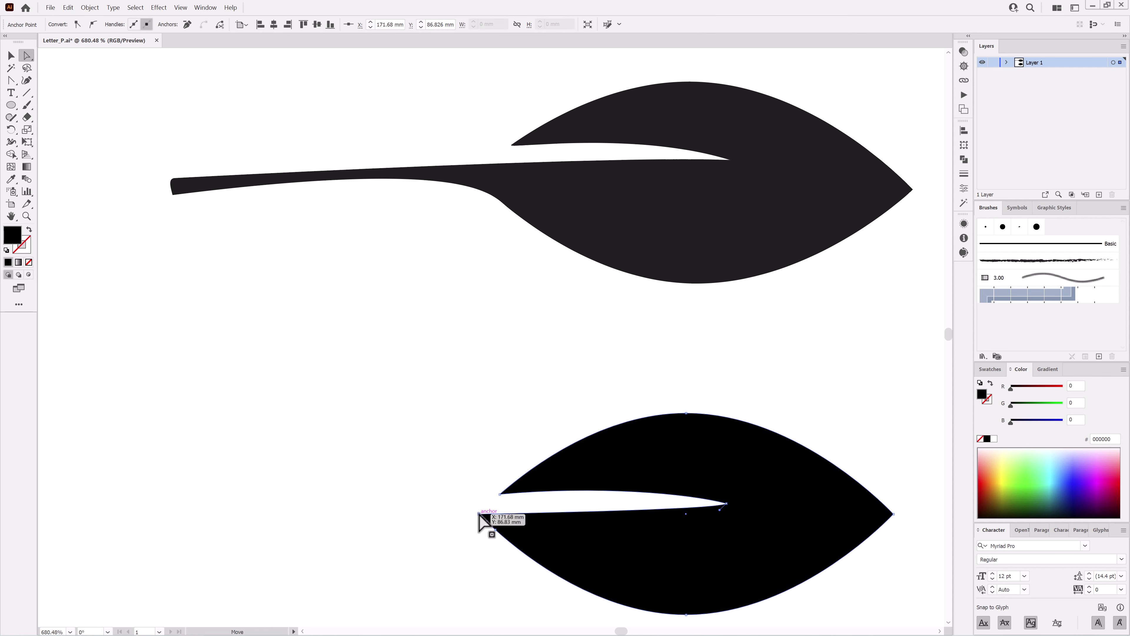
left_click_drag(479, 515, 155, 513)
Step: Adjust the notch points, then thicken, bend and straighten the stem
left_click_drag(499, 493, 510, 485)
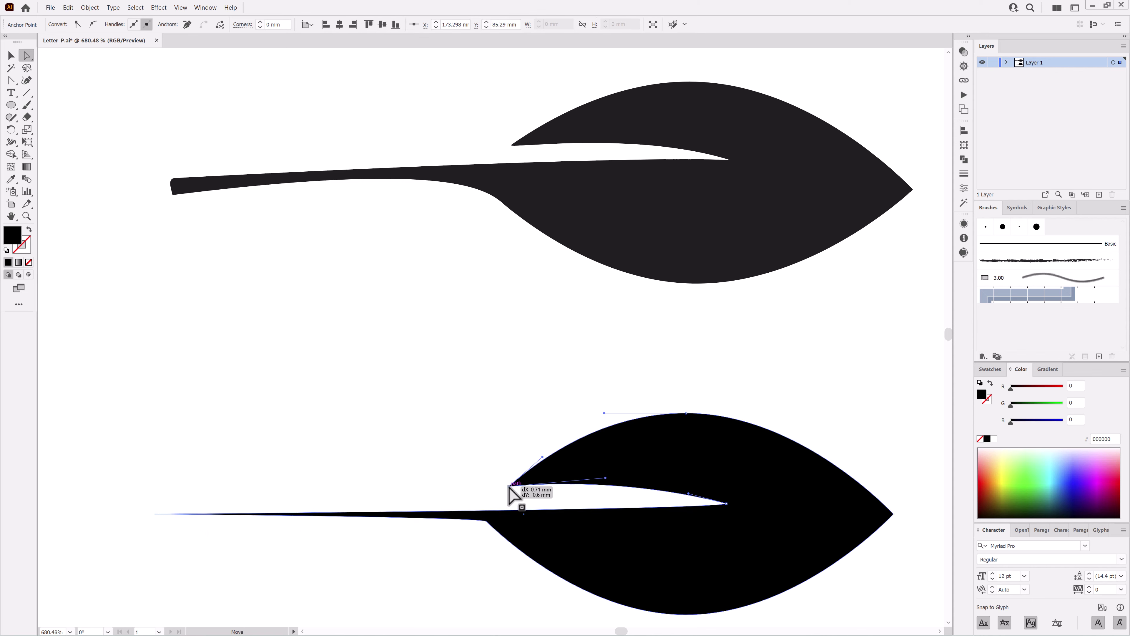
left_click(604, 481)
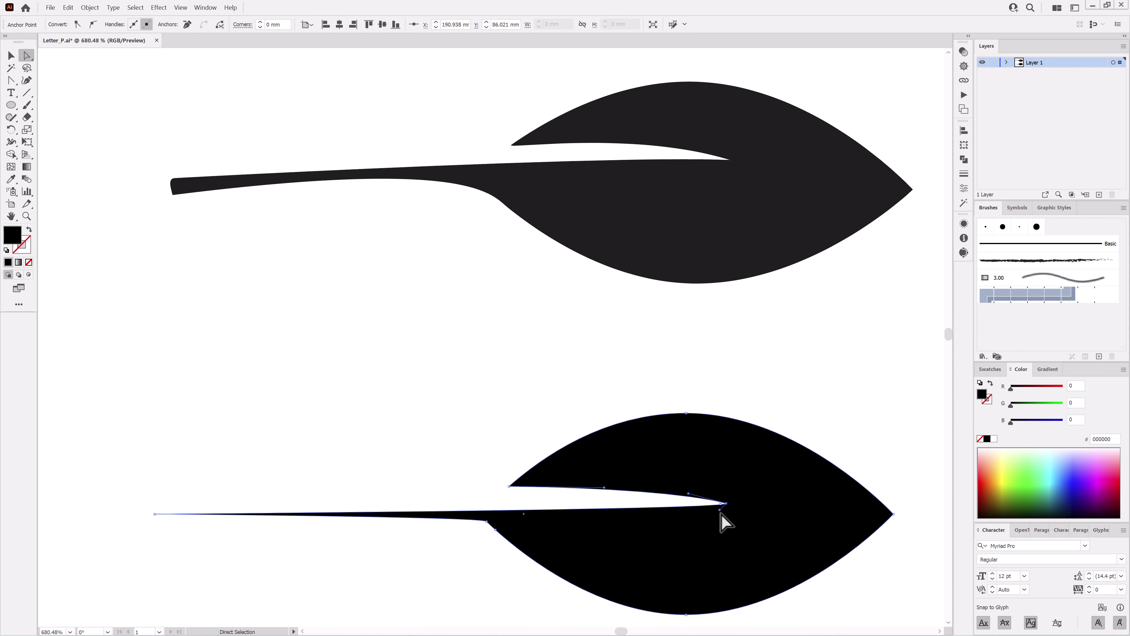
left_click_drag(720, 510, 522, 497)
left_click_drag(484, 529, 461, 527)
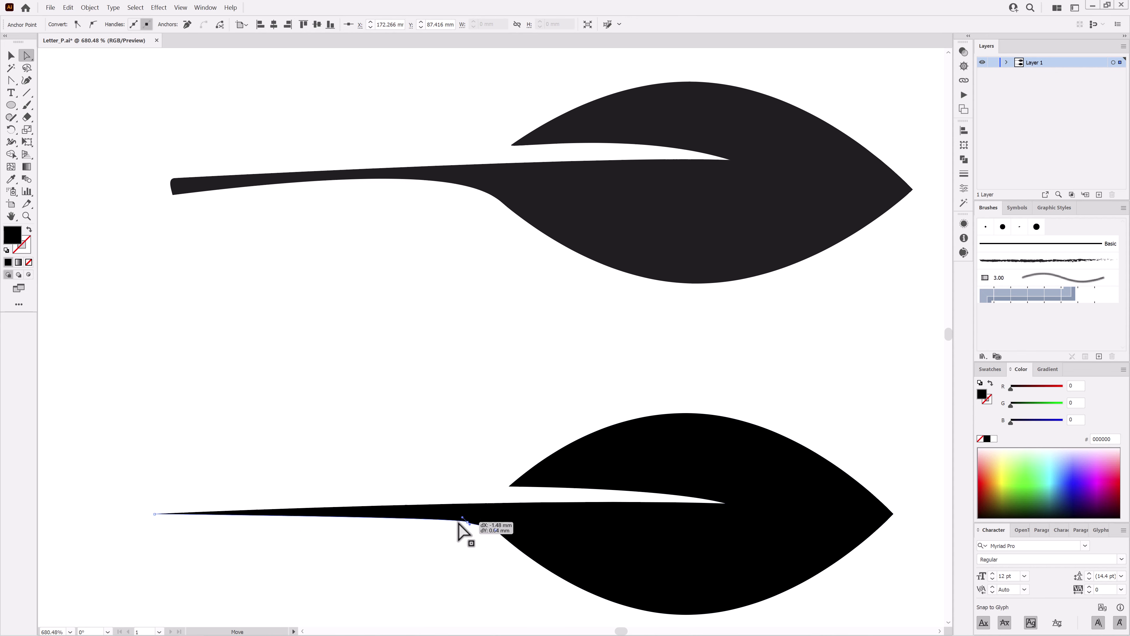
left_click_drag(156, 535, 154, 517)
left_click_drag(492, 530, 423, 512)
left_click_drag(495, 530, 467, 525)
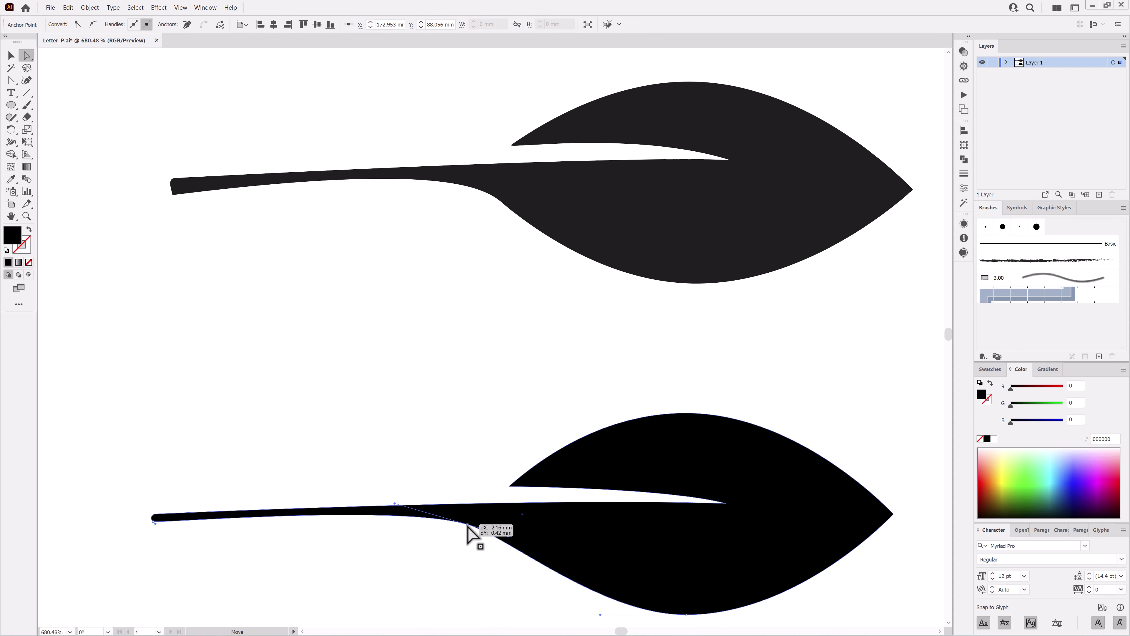
scroll(694, 502, "down", 3)
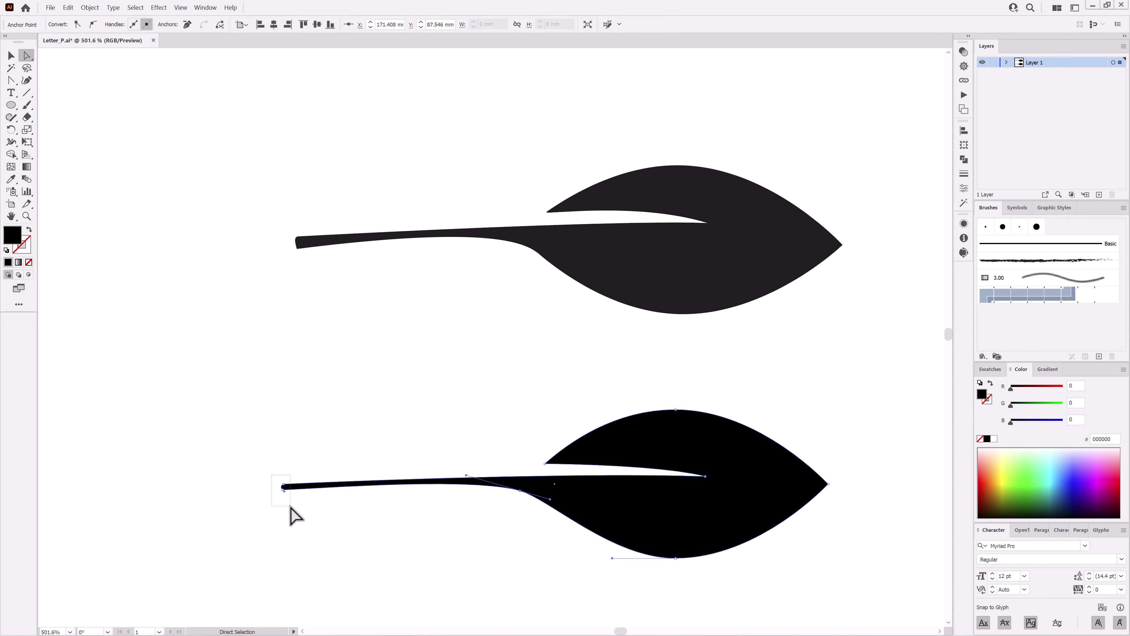
left_click_drag(283, 486, 284, 477)
left_click_drag(545, 464, 546, 461)
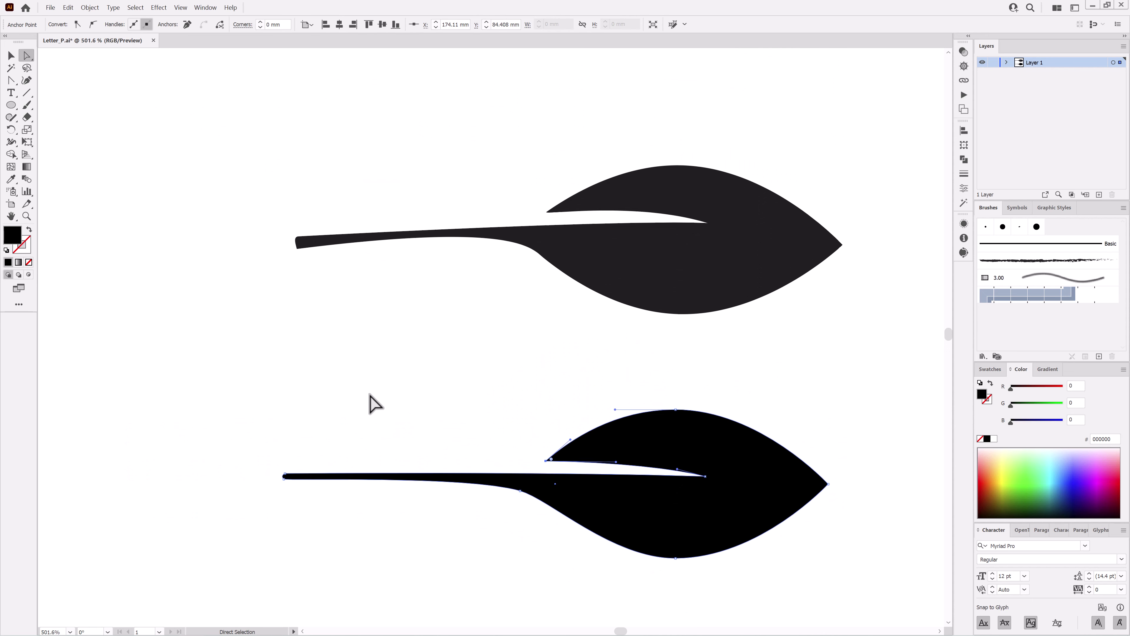
Step: Refine the stem end, slit points and bottom point to finish the leaf shape
scroll(315, 474, "up", 3)
scroll(537, 530, "down", 2)
left_click_drag(473, 496, 660, 574)
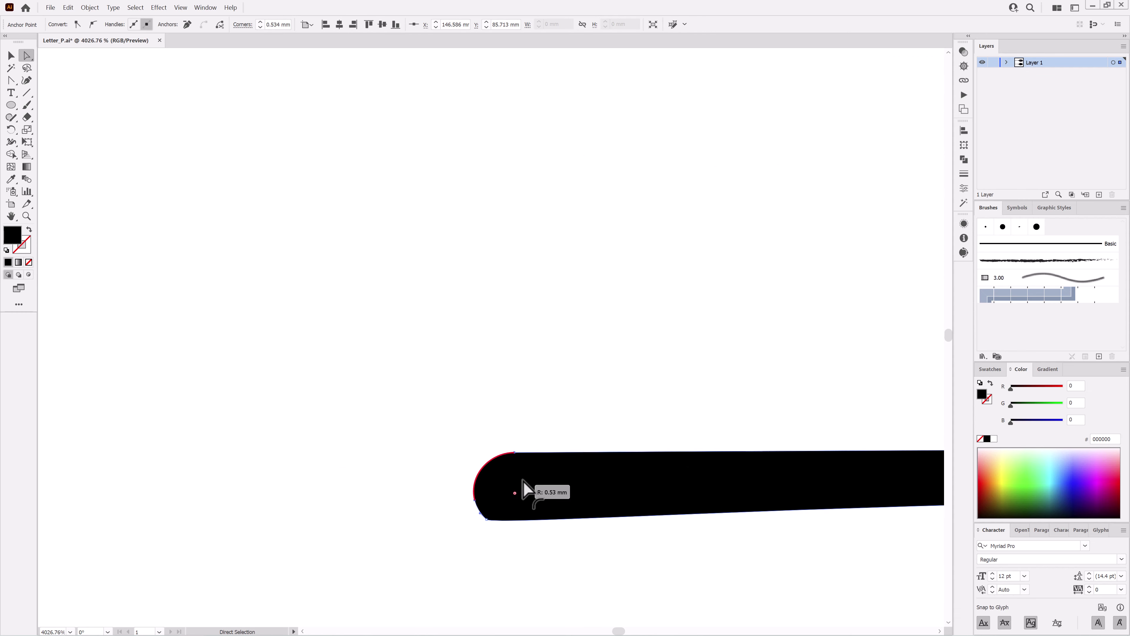
scroll(749, 499, "down", 5)
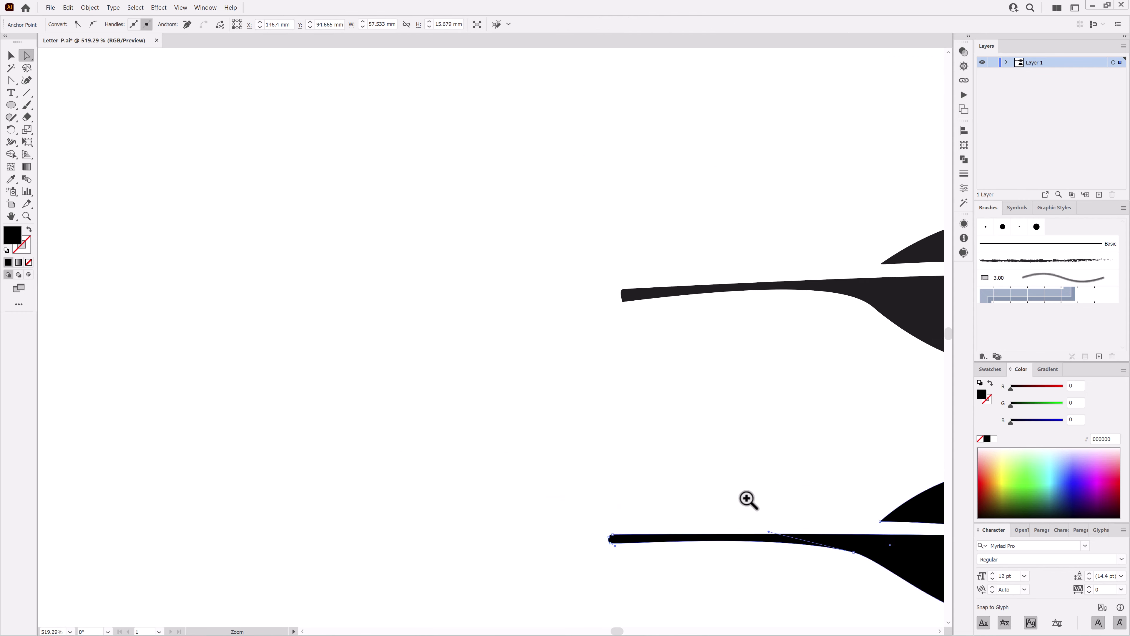
left_click_drag(852, 449, 474, 355)
left_click_drag(669, 444, 676, 437)
left_click_drag(502, 427, 506, 422)
left_click_drag(480, 458, 494, 458)
left_click_drag(639, 533, 663, 485)
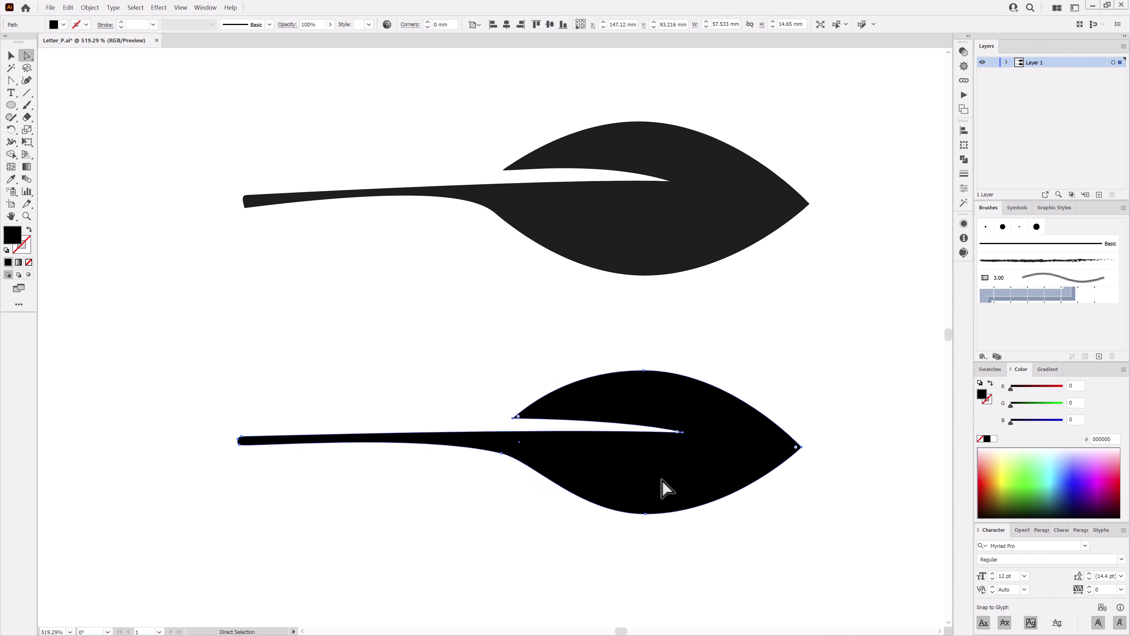
Step: Turn the leaf into a new Art Brush with Tints colorization
left_click(1099, 356)
left_click(532, 348)
left_click(538, 387)
left_click(983, 328)
left_click(957, 351)
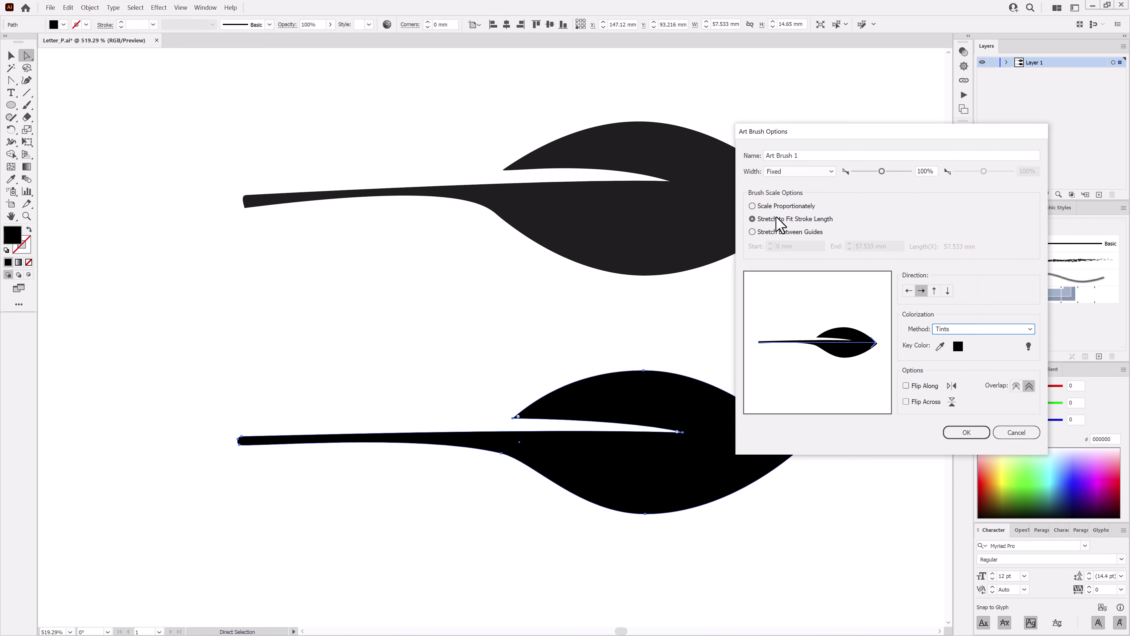
left_click(966, 432)
Step: Paint a small three-leaf sprig with the new leaf brush
key("ctrl+0")
double_click(27, 104)
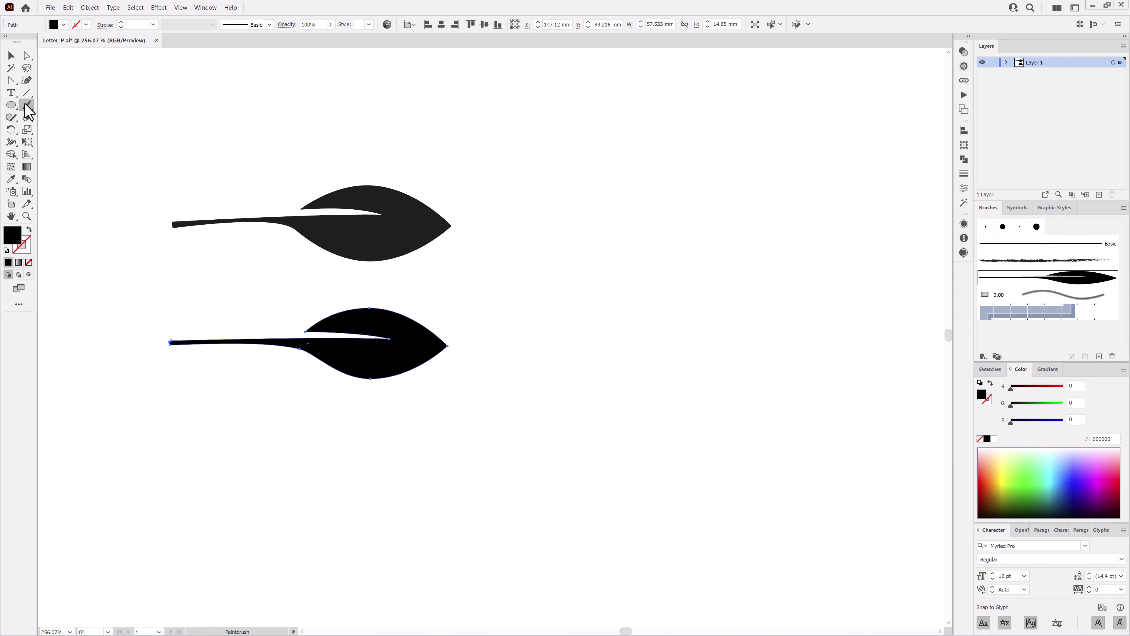
left_click(578, 368)
left_click(136, 8)
left_click(151, 42)
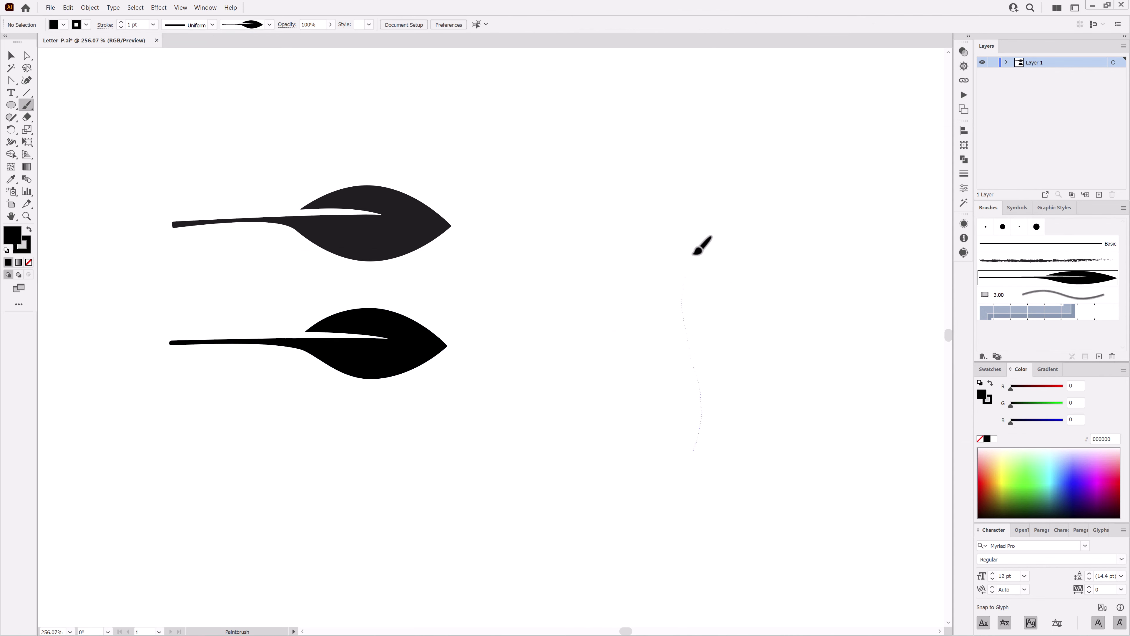
left_click_drag(694, 253, 694, 252)
left_click_drag(701, 403, 731, 329)
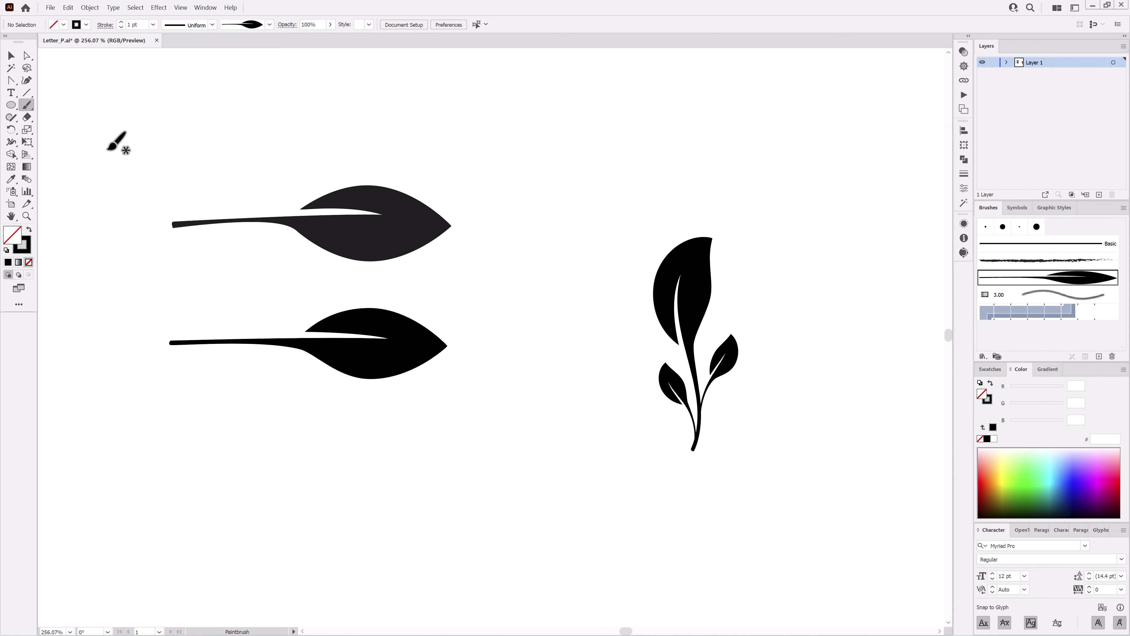
Step: Duplicate a leaf, flip it vertically and save it as a second art brush
left_click_drag(365, 367, 365, 478)
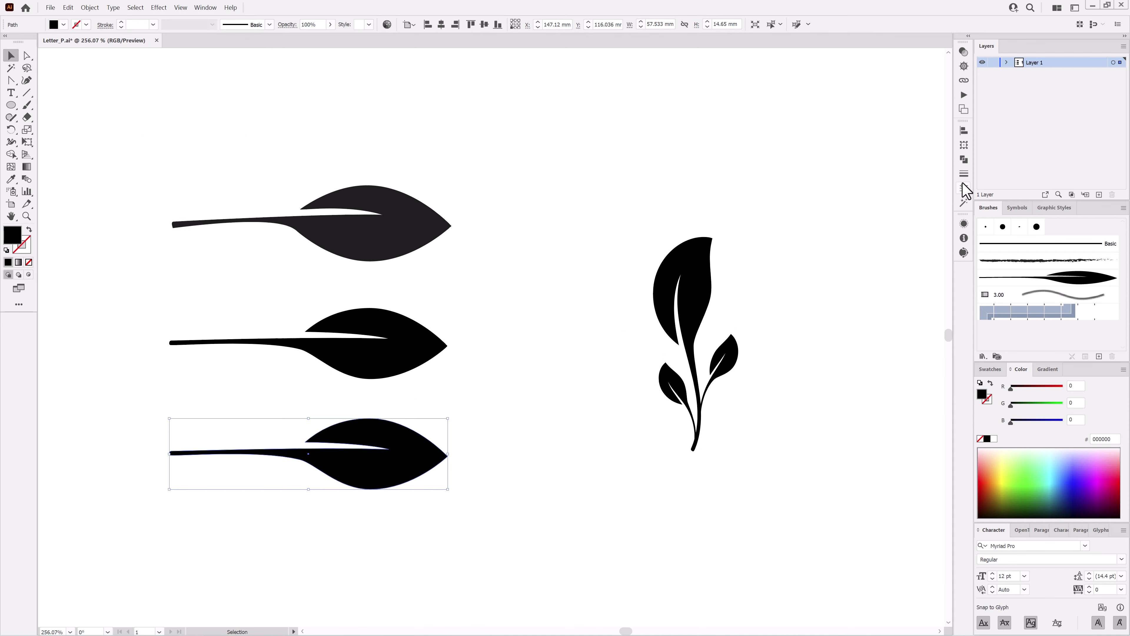
left_click(964, 146)
left_click(947, 126)
left_click(979, 159)
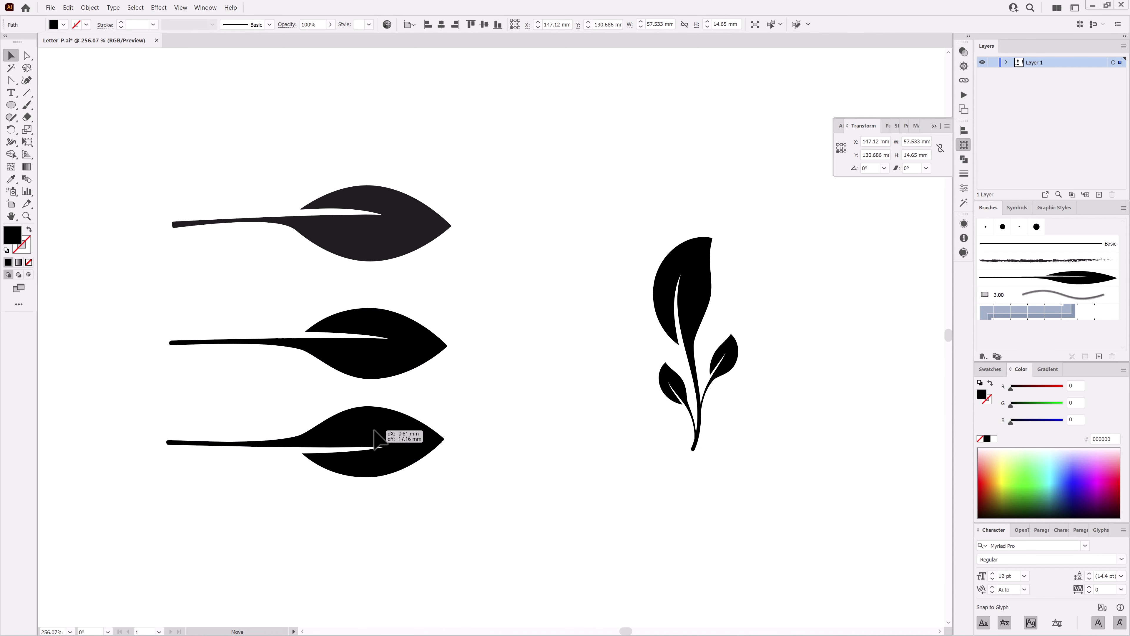
left_click(1098, 357)
left_click(539, 386)
left_click(960, 431)
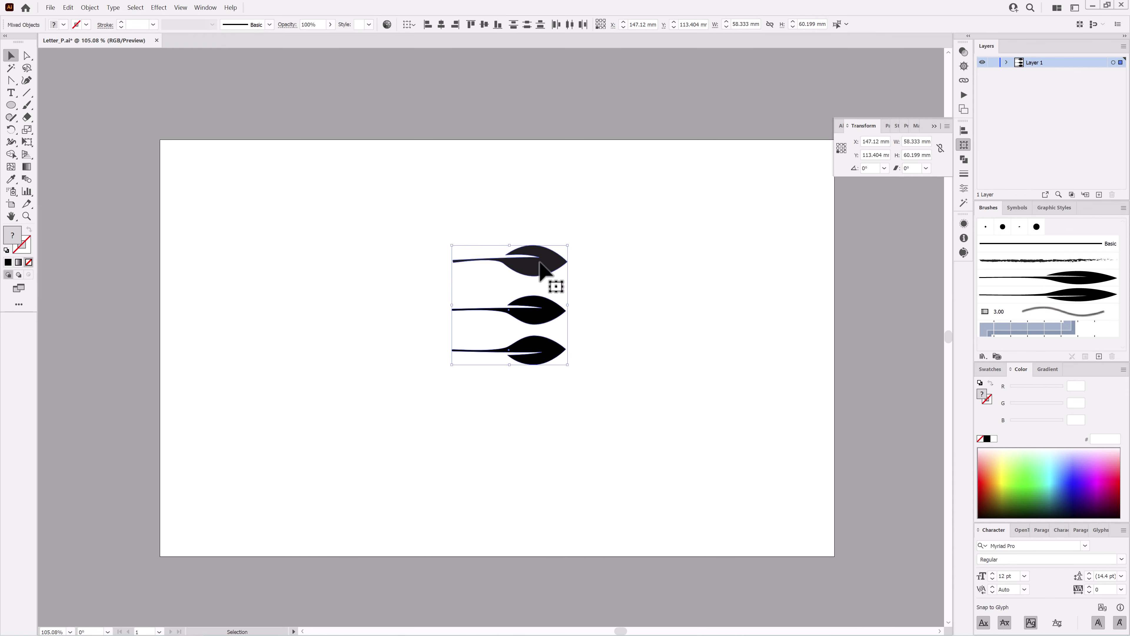
Step: Move the leaves aside, draw a black ellipse and make its side points sharp corners
left_click_drag(540, 263, 784, 210)
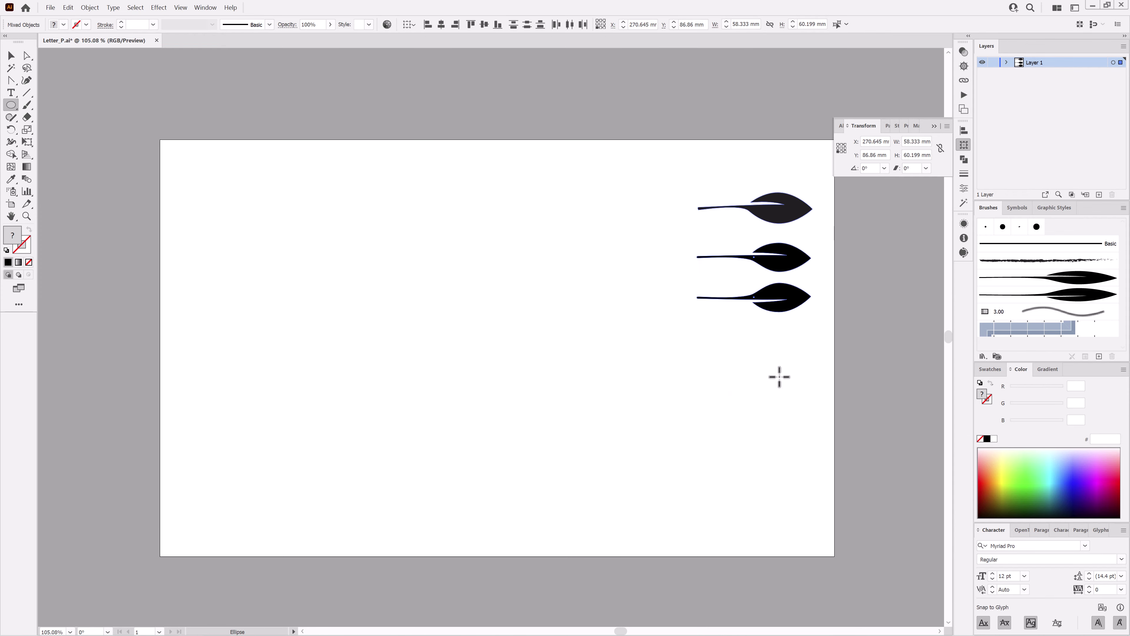
scroll(779, 376, "up", 3)
left_click_drag(583, 299, 709, 331)
scroll(714, 324, "up", 3)
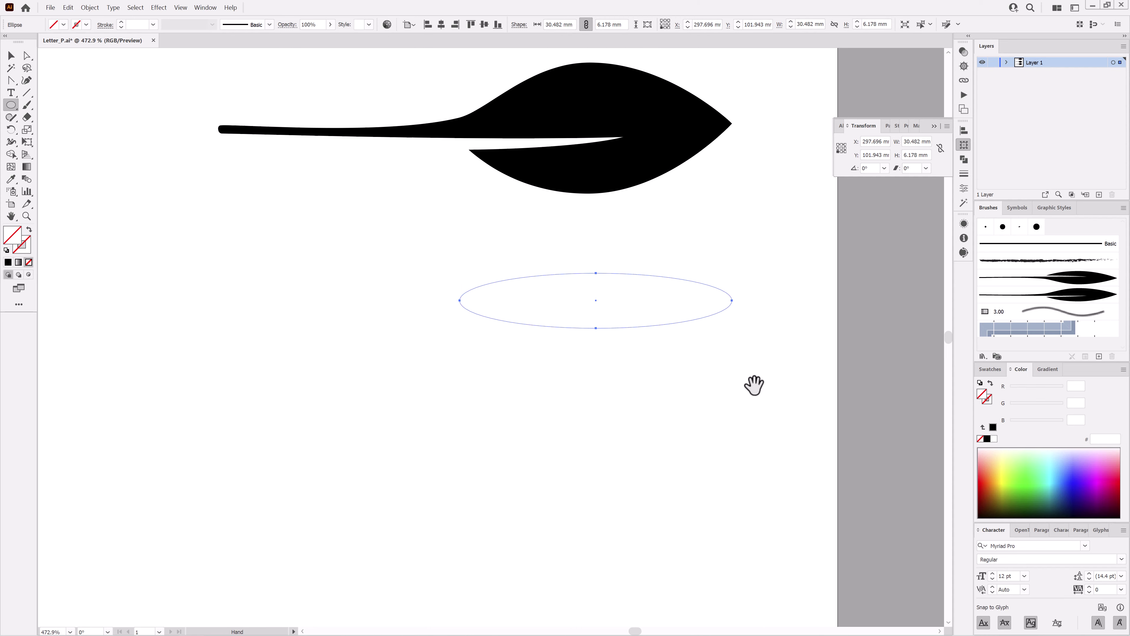
left_click(986, 438)
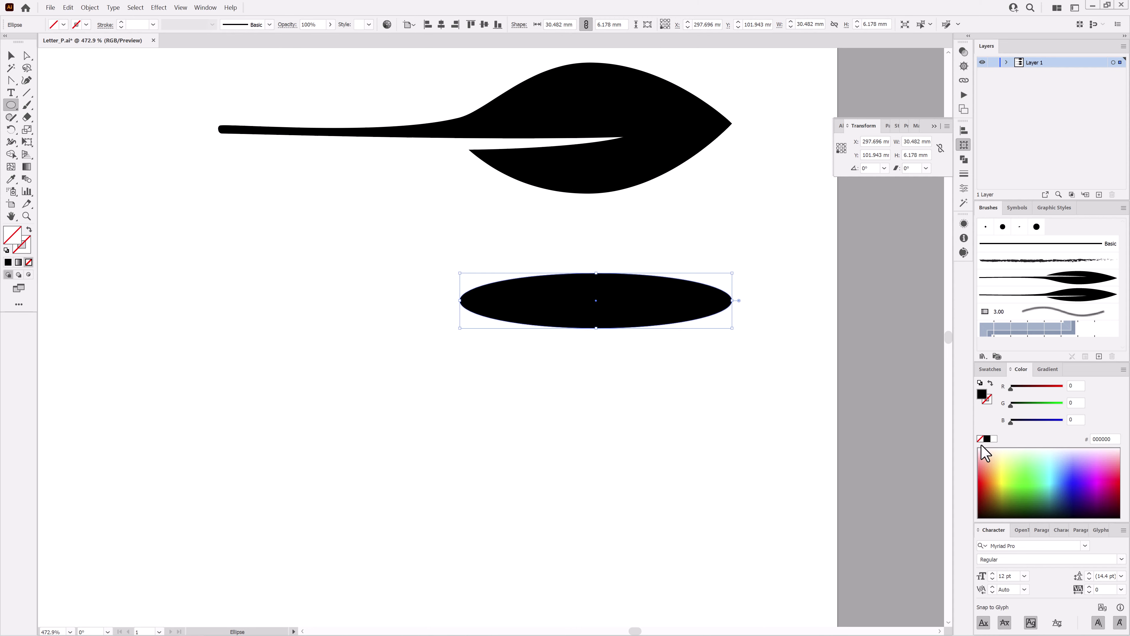
left_click(26, 56)
left_click(460, 300)
left_click(732, 300, "shift")
left_click(76, 24)
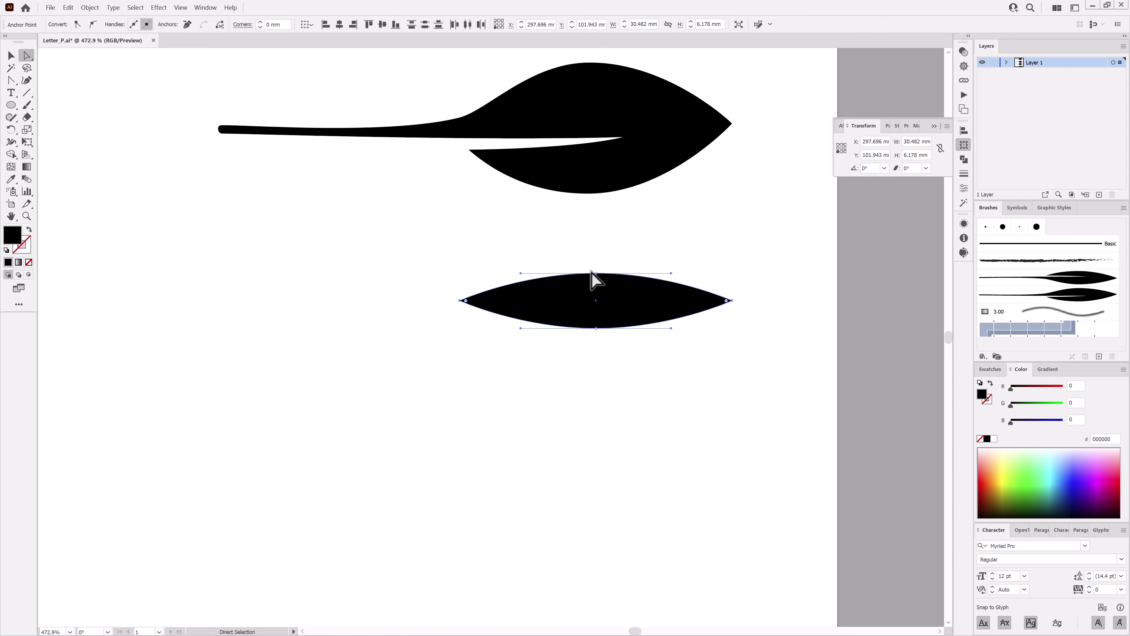
Step: Flatten the pointed ellipse into a narrow lens shape
scroll(595, 278, "up", 3)
left_click_drag(592, 419, 592, 418)
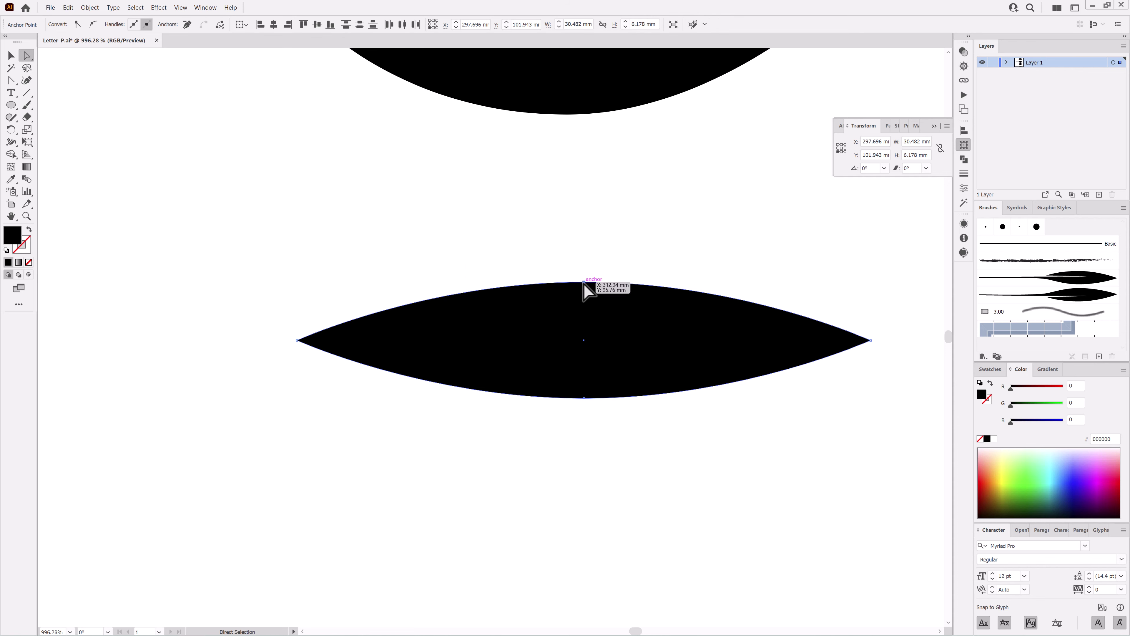
left_click_drag(585, 282, 585, 308)
left_click_drag(584, 398, 584, 372)
scroll(630, 451, "down", 5)
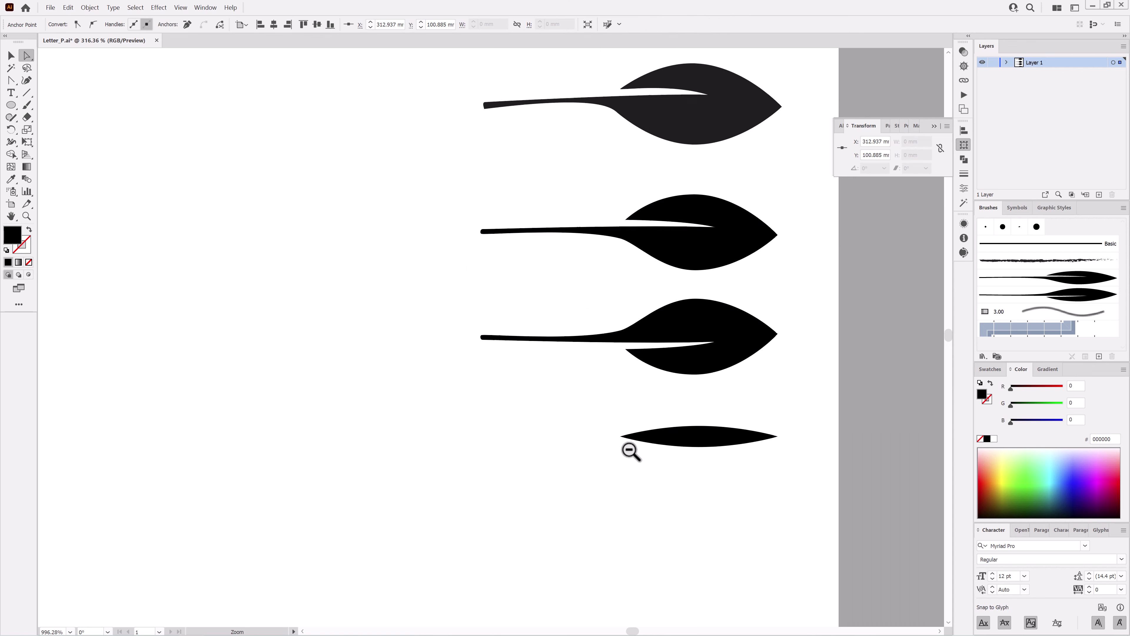
scroll(631, 451, "up", 4)
Step: Draw a flat ellipse below the lens and sharpen its left end into a point
left_click_drag(368, 382, 835, 445)
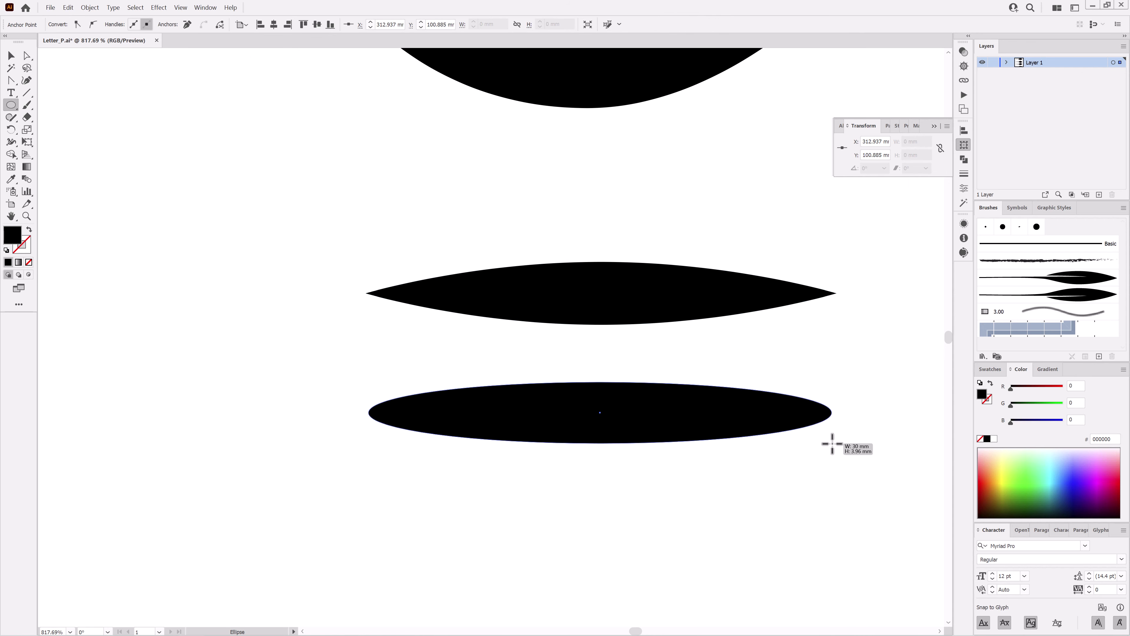
key("a")
left_click(76, 24)
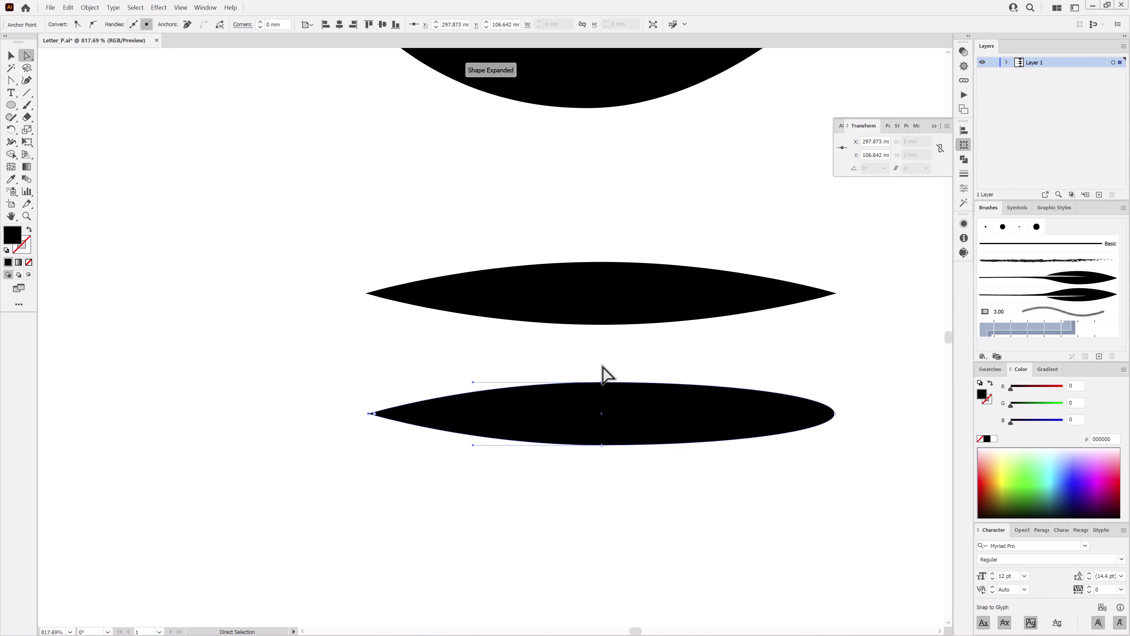
left_click_drag(601, 366, 606, 469)
key("shift+Right")
key("shift+Right")
key("shift+Right")
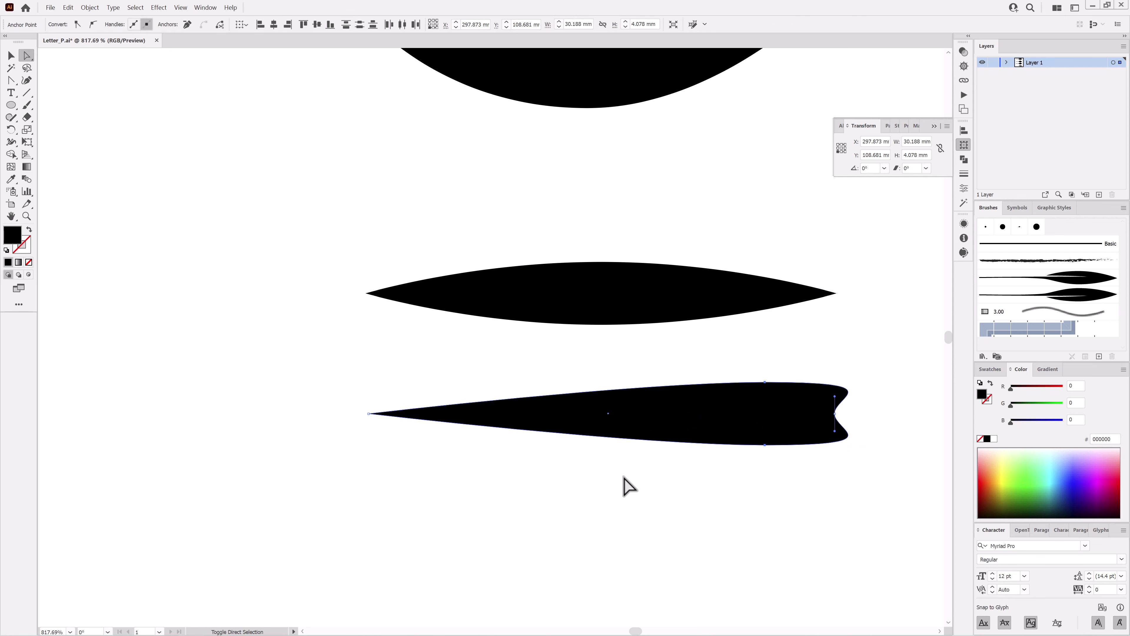
scroll(833, 435, "up", 2)
Step: Pull the right-end handles inward to round off the teardrop's end
left_click(676, 343)
left_click_drag(856, 343, 773, 343)
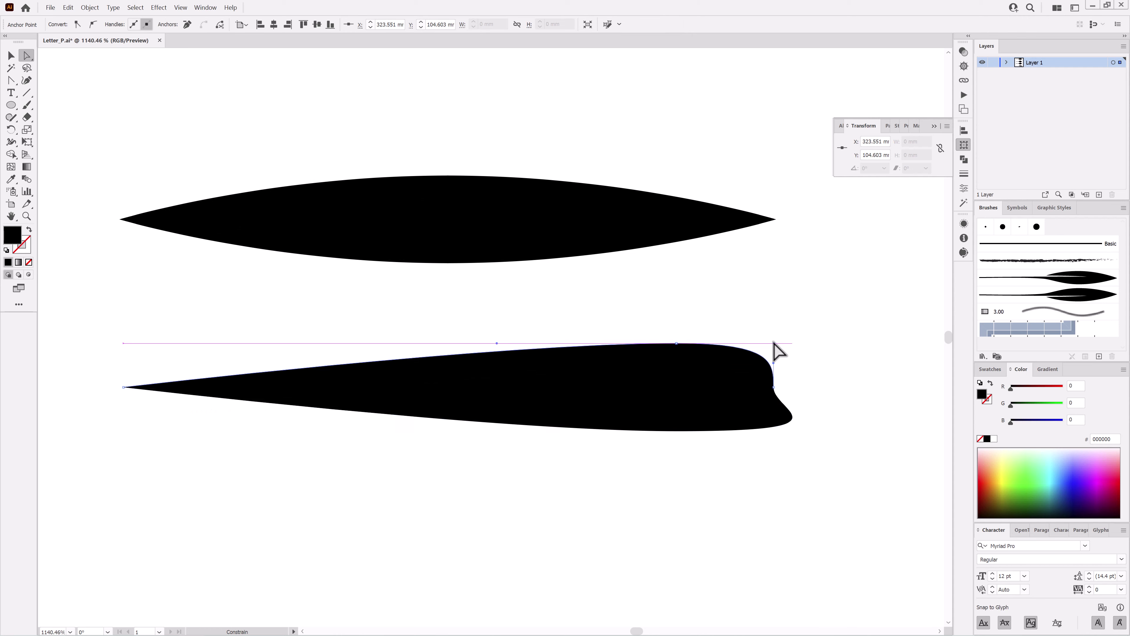
left_click(676, 430)
left_click_drag(855, 431, 783, 431)
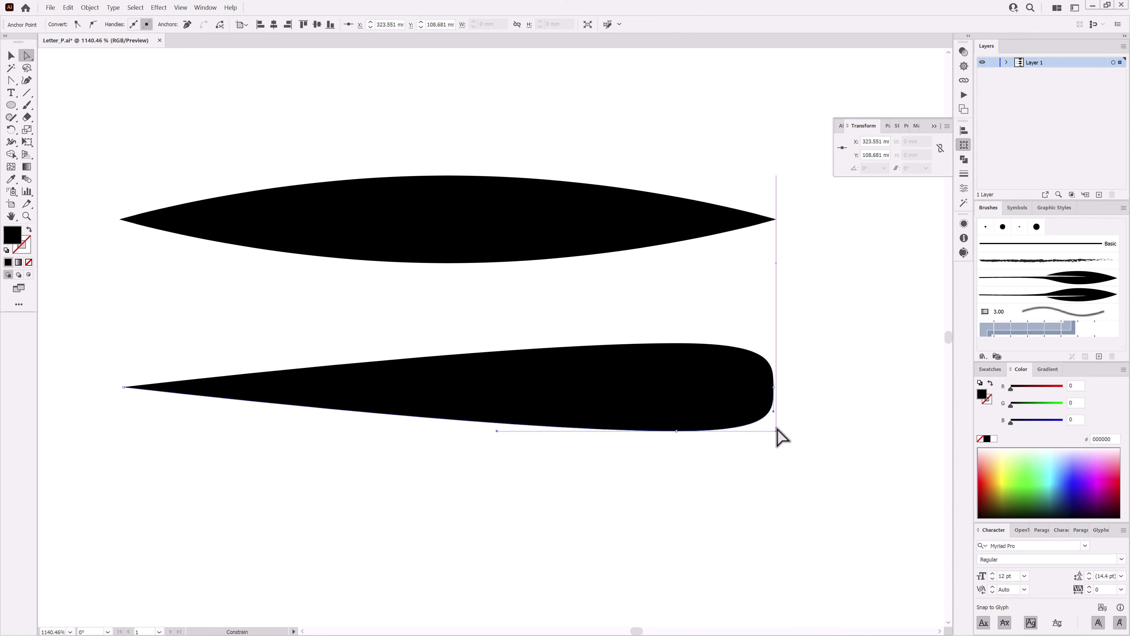
left_click(676, 344)
left_click_drag(773, 343, 752, 344)
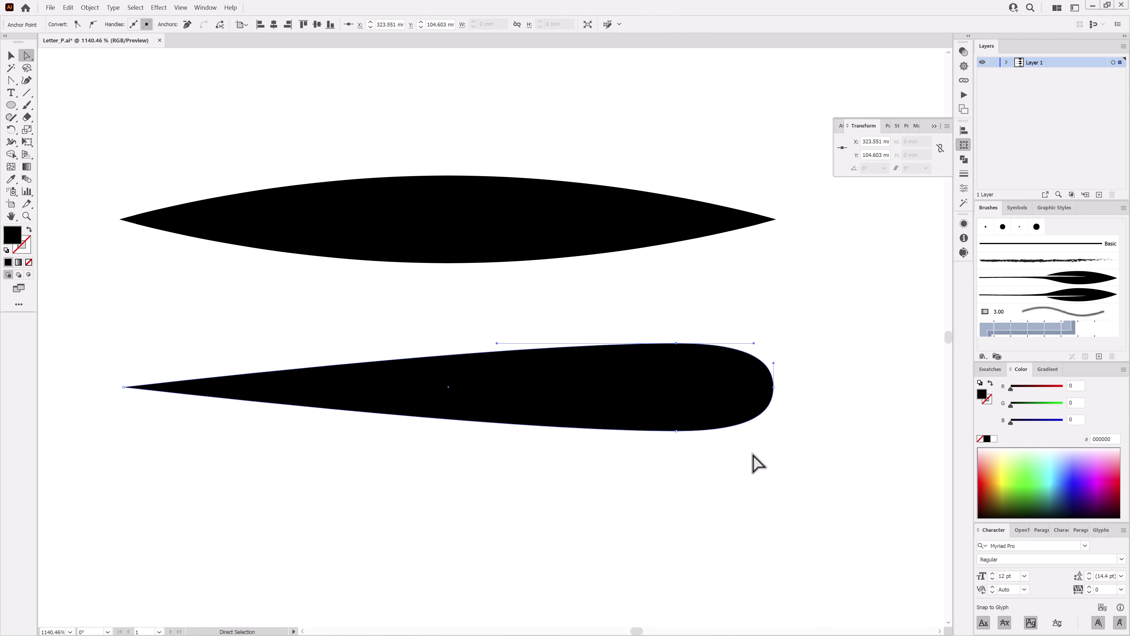
scroll(758, 463, "down", 5)
Step: Save the lens shape as a new art brush
left_click(12, 56)
left_click(668, 356)
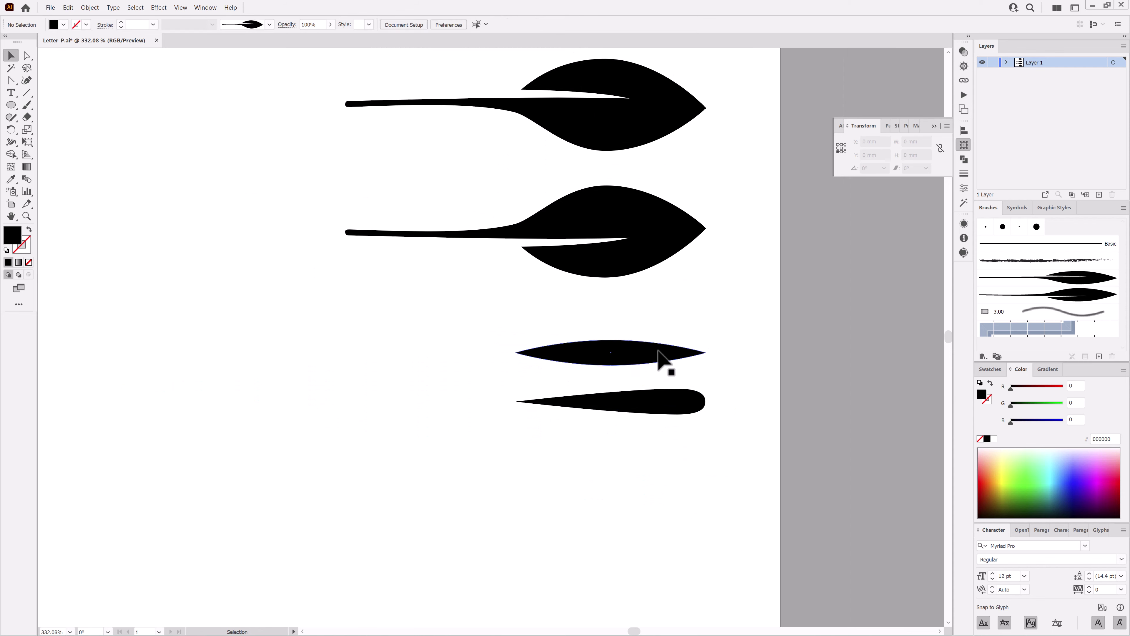
left_click(1099, 356)
left_click(536, 345)
left_click(537, 386)
Step: Drag the teardrop into the Brushes panel and save it as an art brush
left_click(959, 429)
left_click(667, 403)
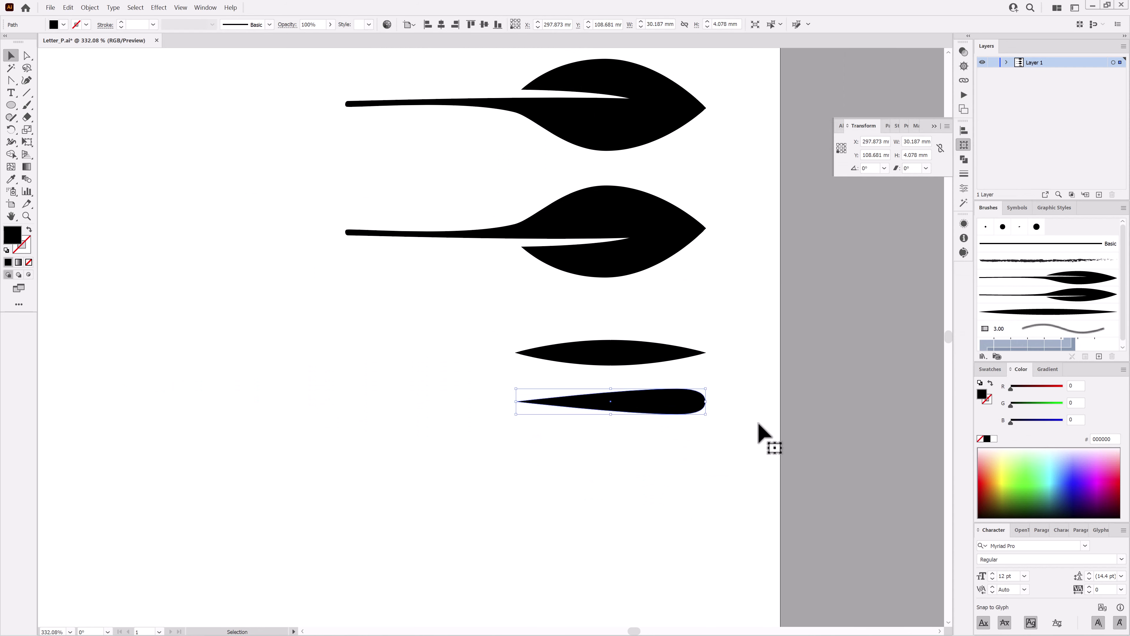
left_click_drag(759, 425, 1099, 356)
left_click(538, 386)
left_click(963, 431)
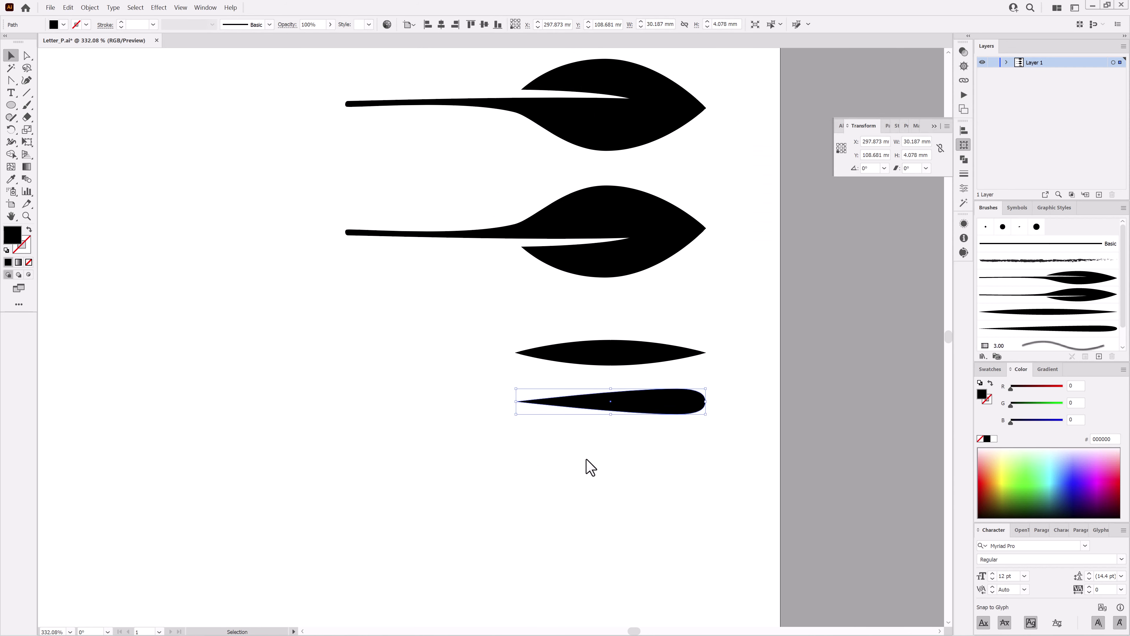
key("ctrl+0")
left_click(641, 385)
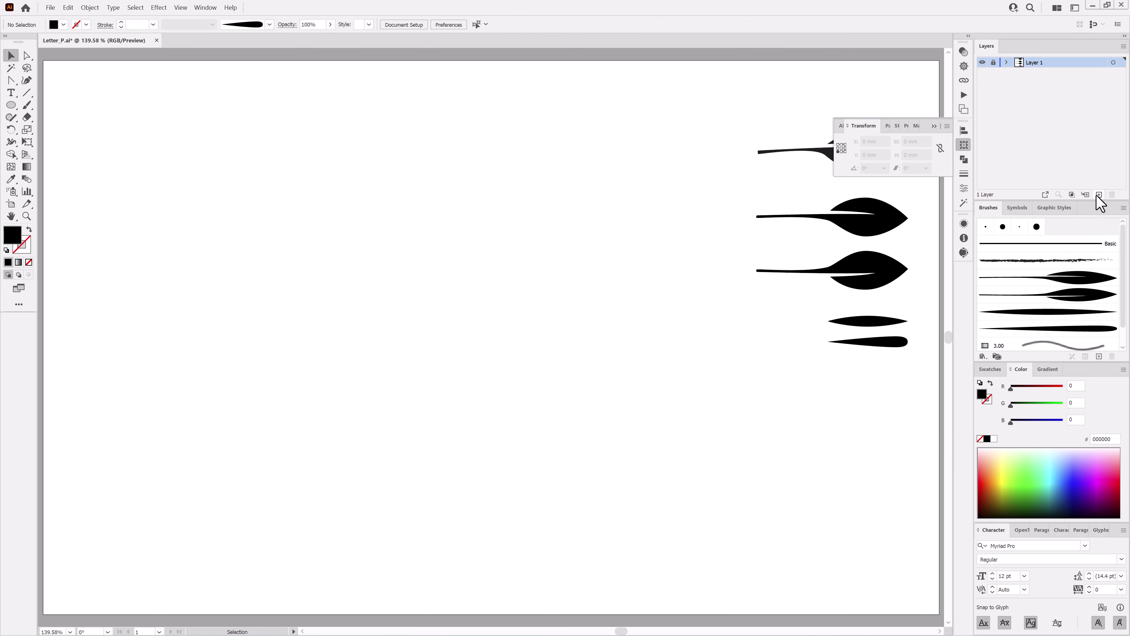
Step: Type a letter P and set it to 500 pt Bookman Old Style
left_click(11, 93)
left_click(460, 334)
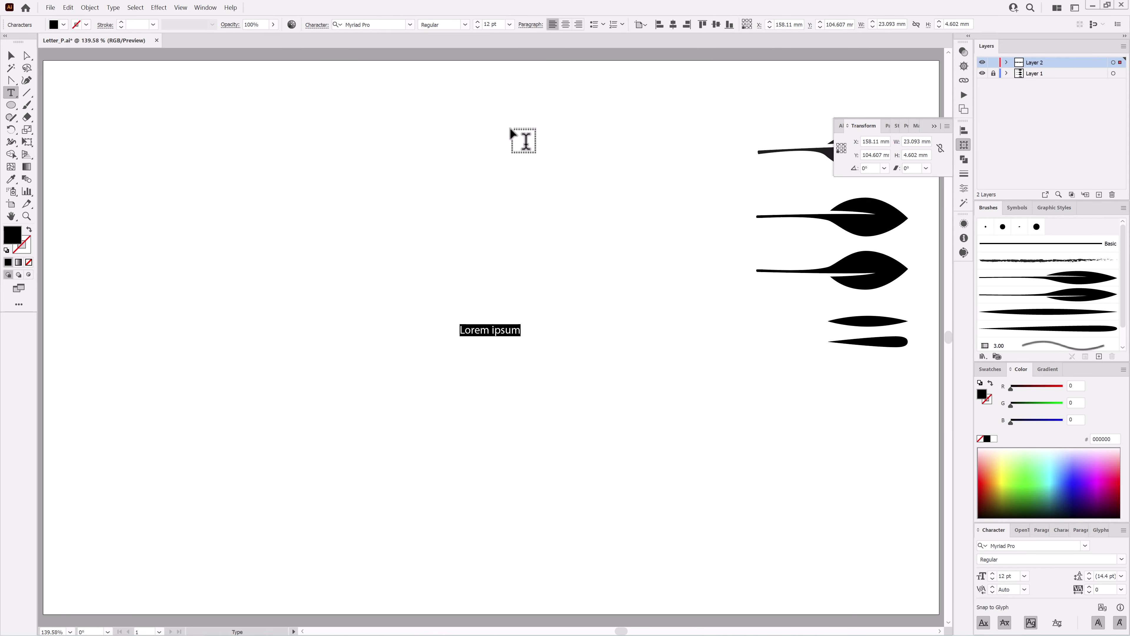
type("P")
key("Escape")
type("300")
key("Return")
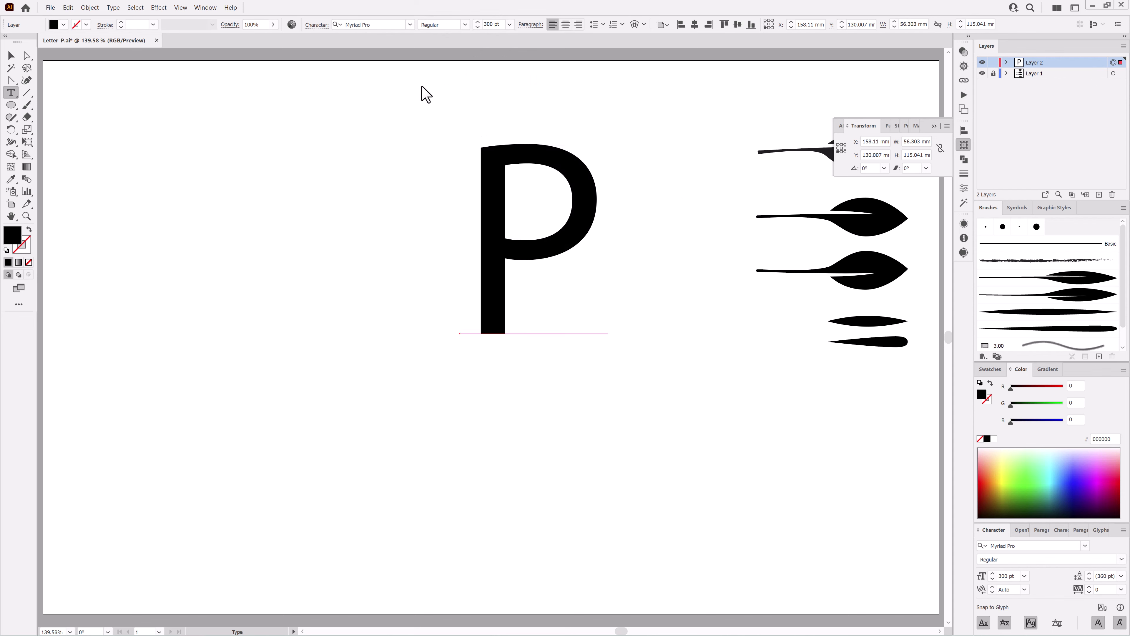
left_click(410, 24)
left_click(388, 77)
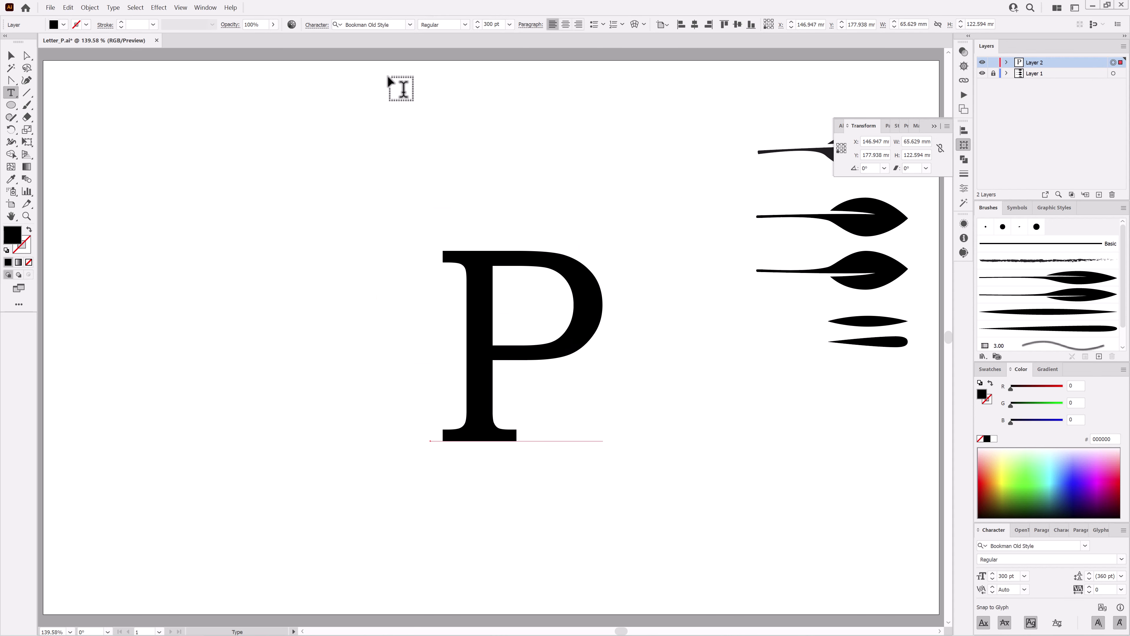
type("500")
key("Return")
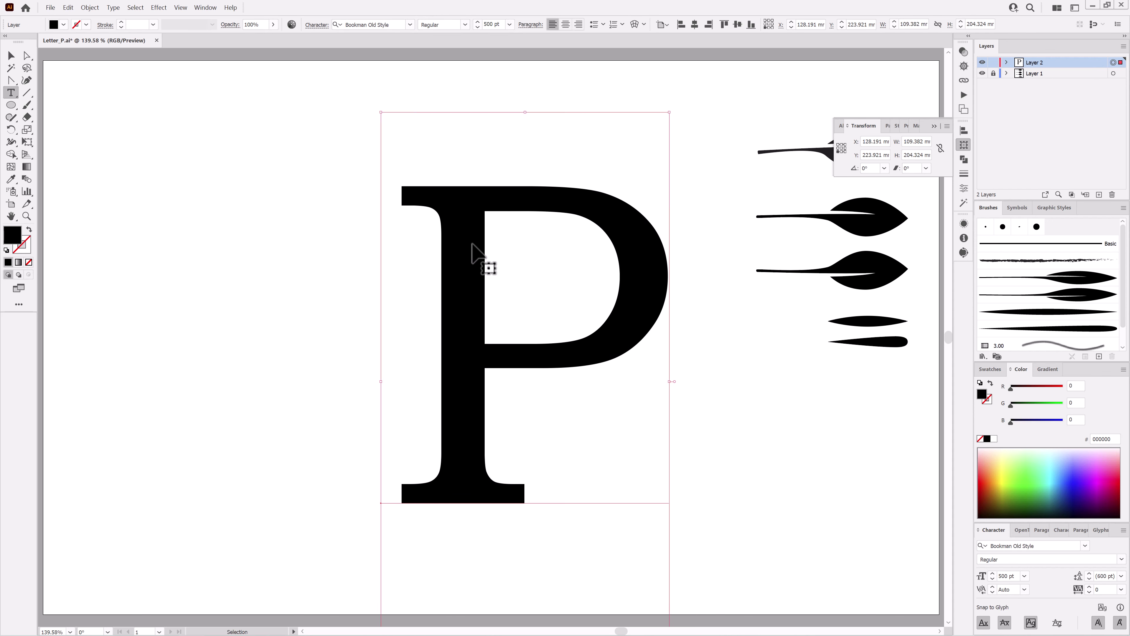
Step: Convert the P to outlines and shift its bowl left to narrow it
left_click(115, 8)
left_click(137, 155)
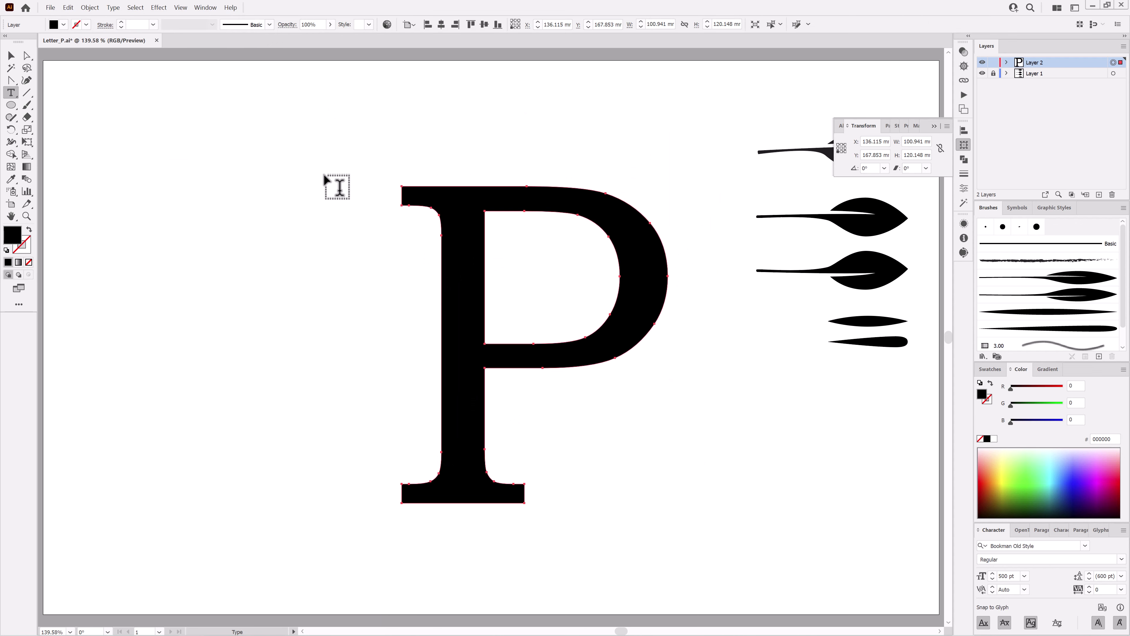
left_click(26, 55)
left_click_drag(512, 177, 689, 391)
key("shift+Left")
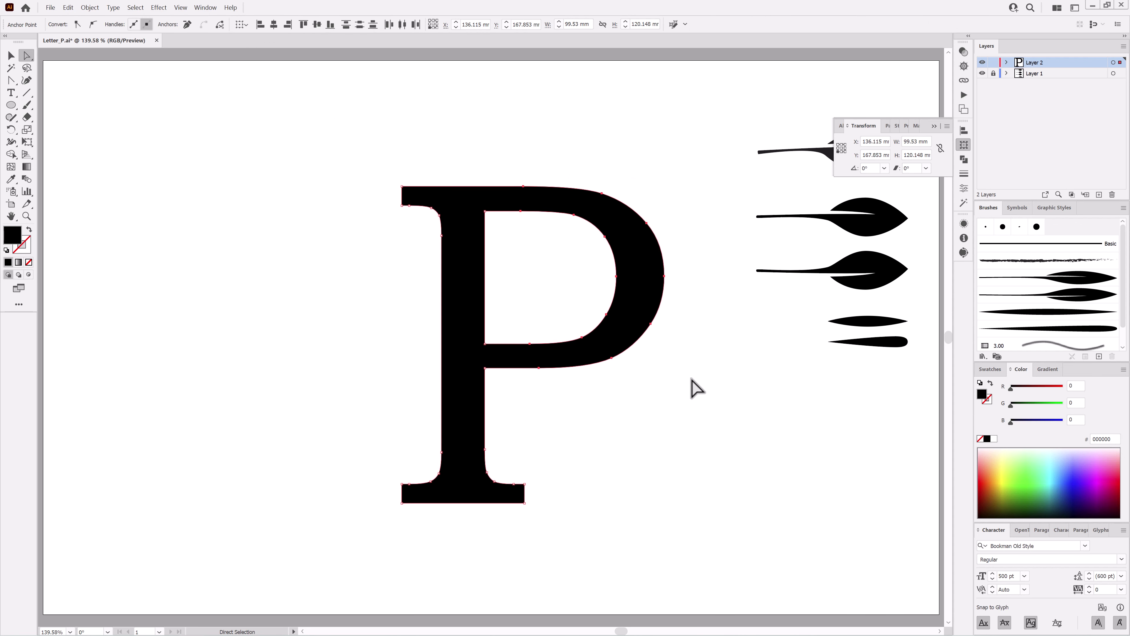
key("shift+Left")
key("shift+Left")
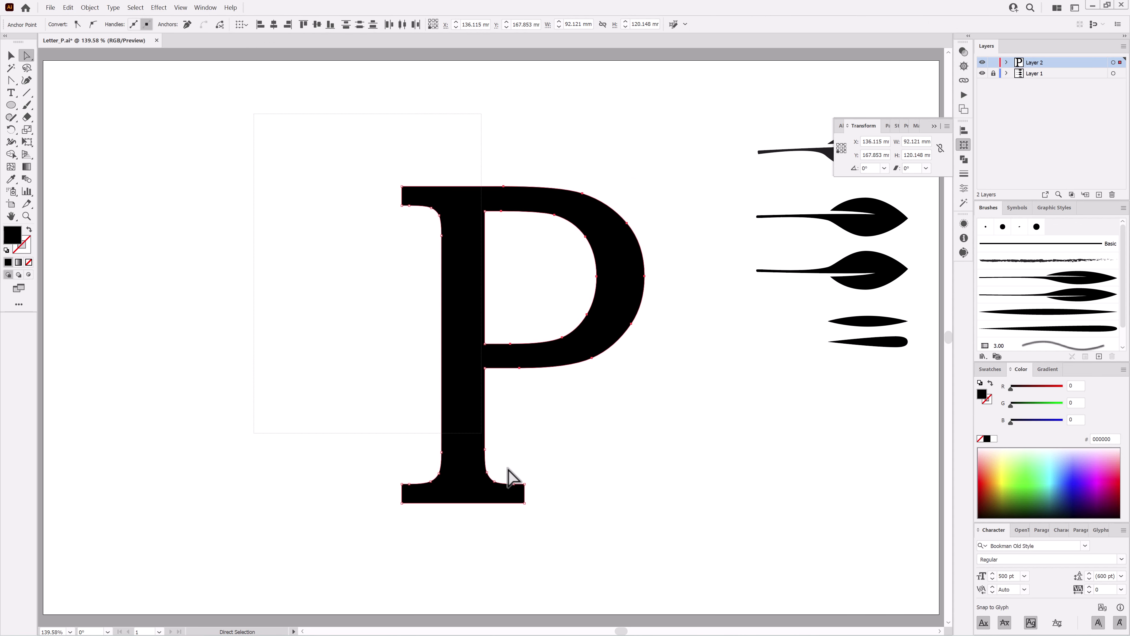
Step: Fill the whole outlined P with the grey swatch
key("ctrl+a")
scroll(542, 520, "up", 5)
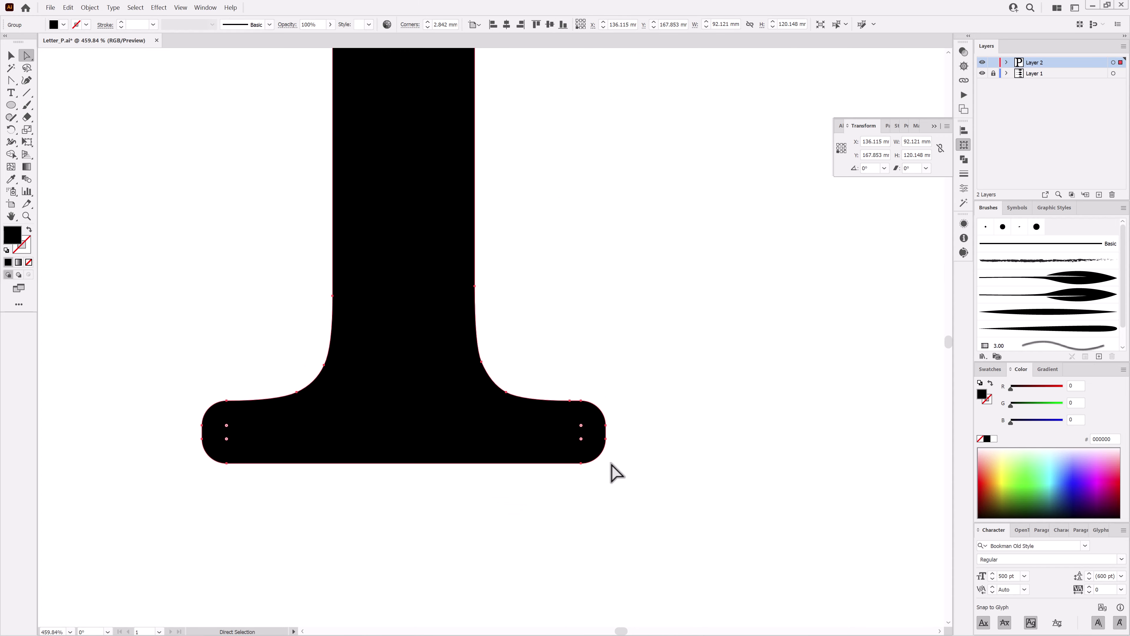
scroll(616, 471, "down", 5)
left_click_drag(757, 429, 648, 429)
left_click(989, 369)
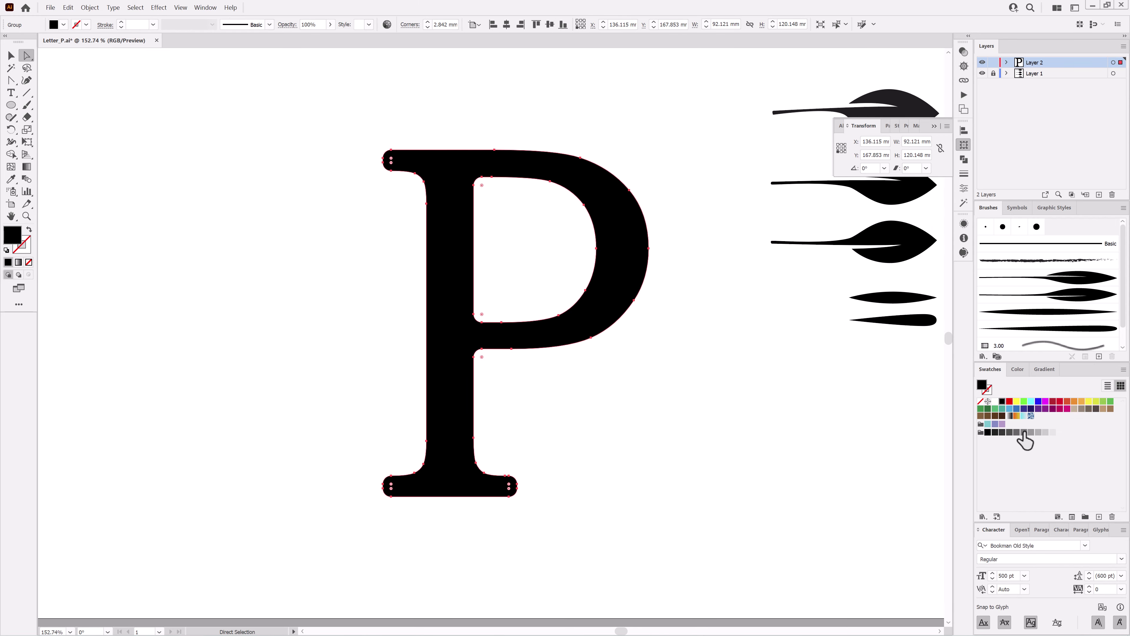
left_click(1023, 432)
left_click(716, 463)
Step: Select the grey P and centre it horizontally on the artboard
key("ctrl+1")
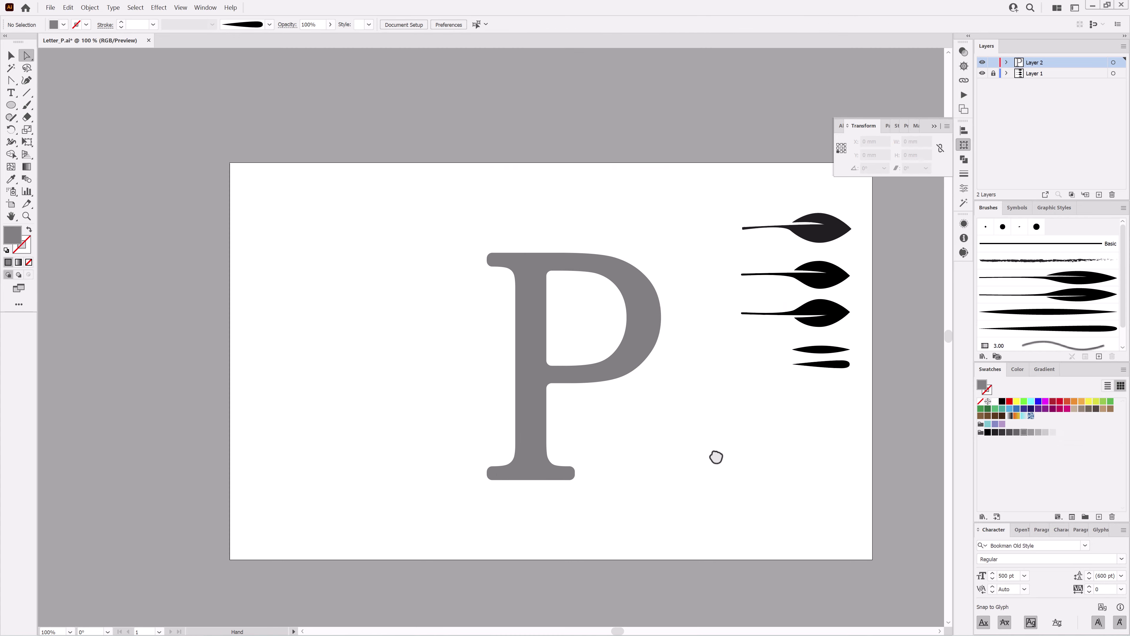
key("v")
key("ctrl+a")
left_click(441, 24)
left_click(485, 25)
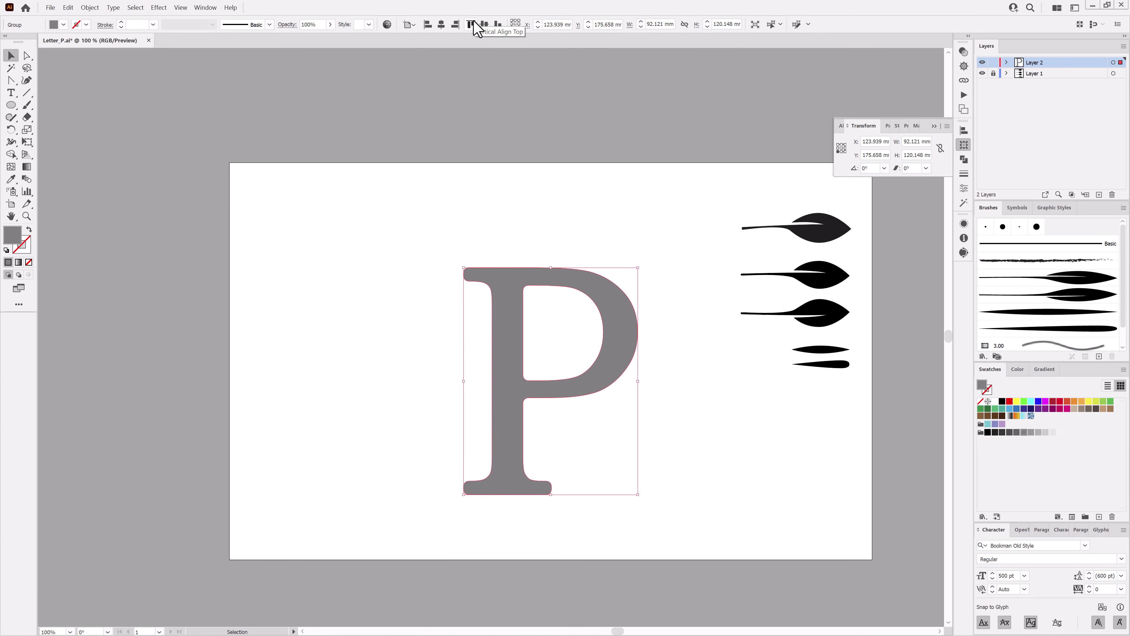
Step: Paint trial leaf sprigs beside the P's stem with the stemmed leaf brush
key("b")
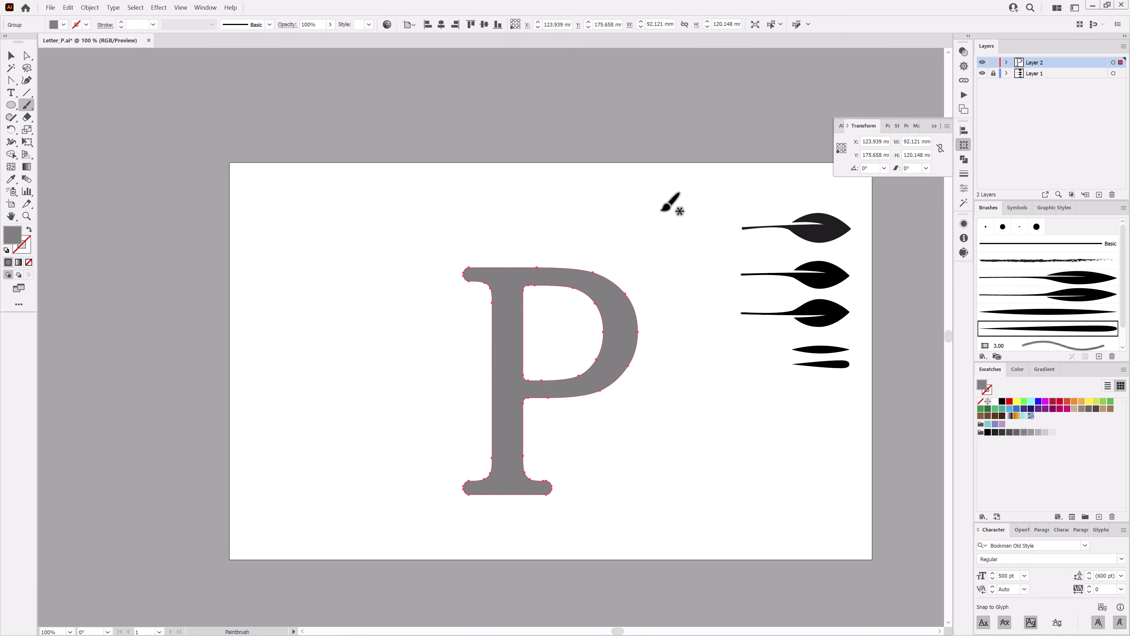
key("ctrl+shift+a")
left_click(1082, 280)
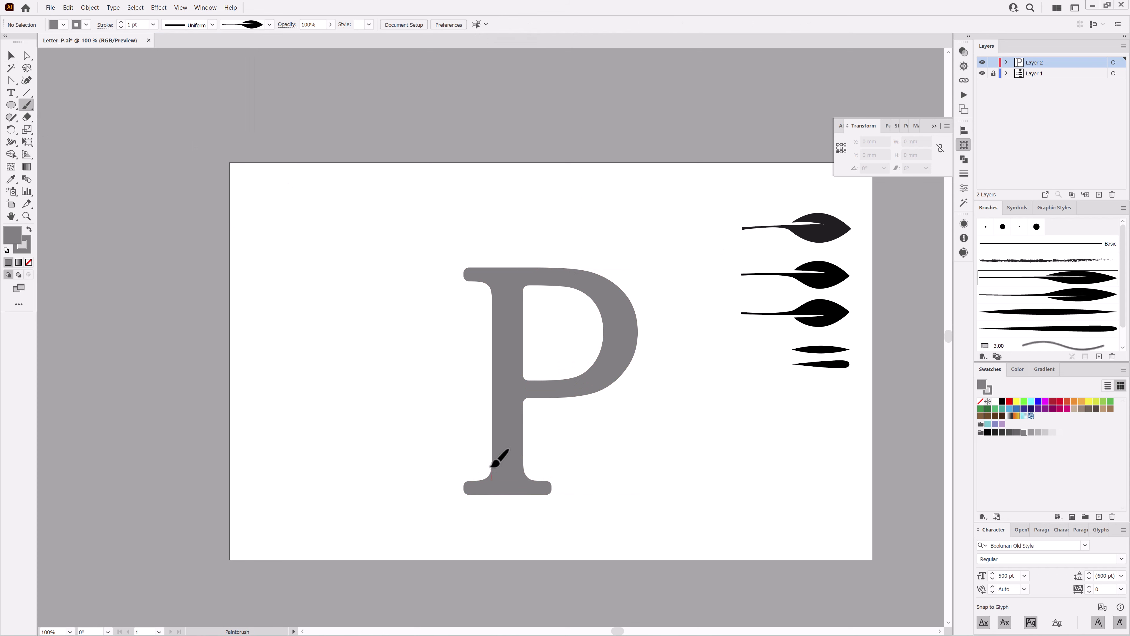
left_click(1063, 296)
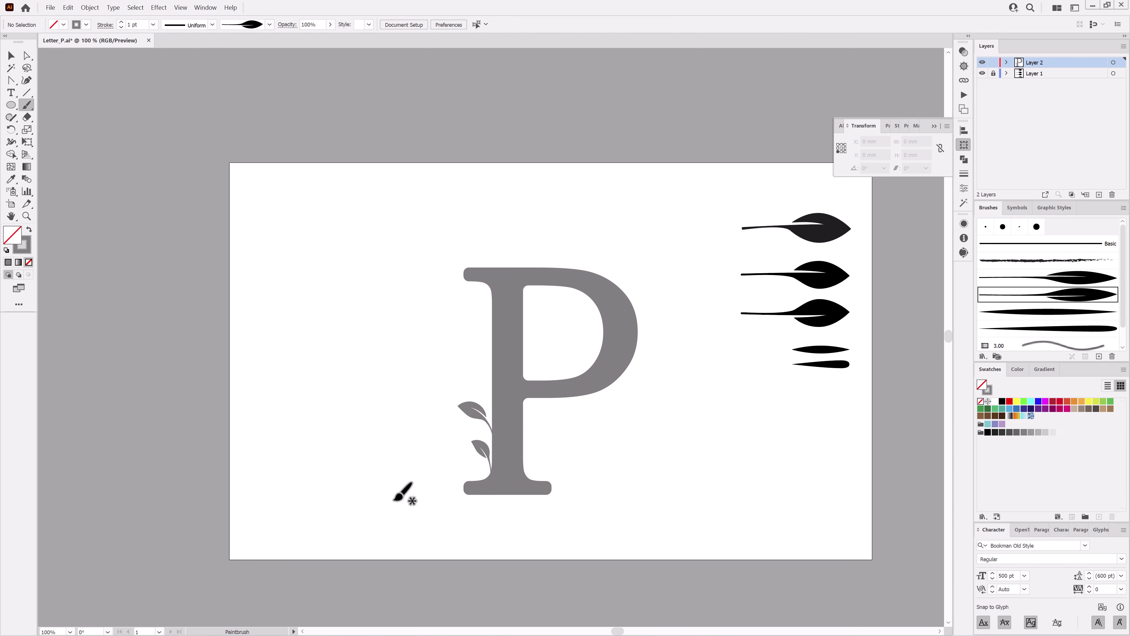
left_click(1068, 278)
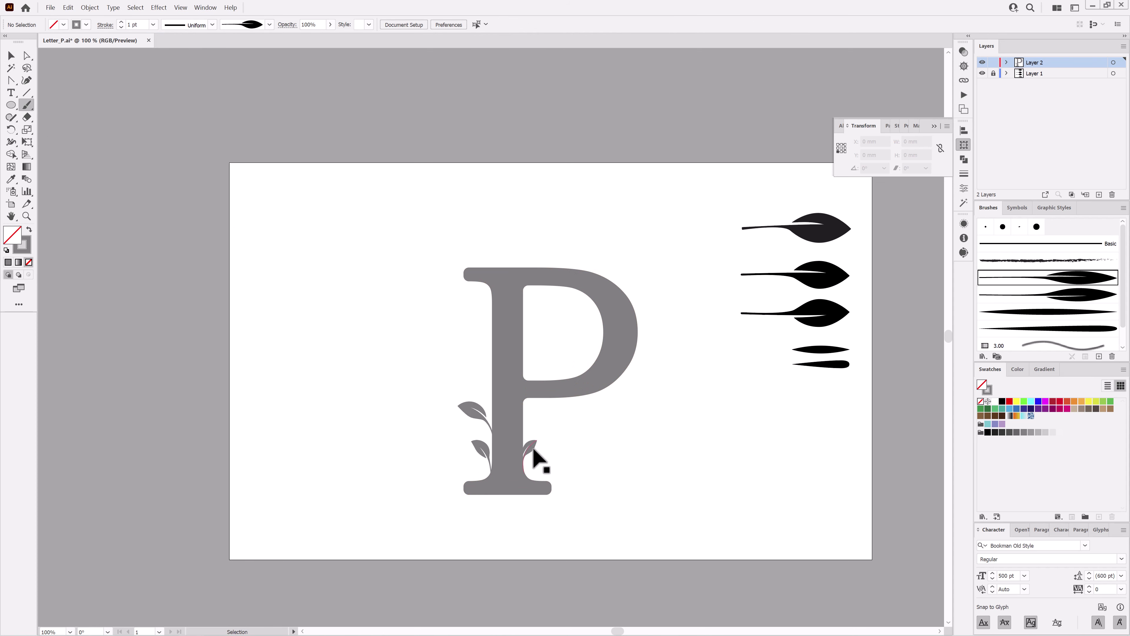
Step: Select the trial leaf strokes and delete them with Edit > Clear
scroll(773, 492, "up", 2)
left_click(373, 448, "ctrl")
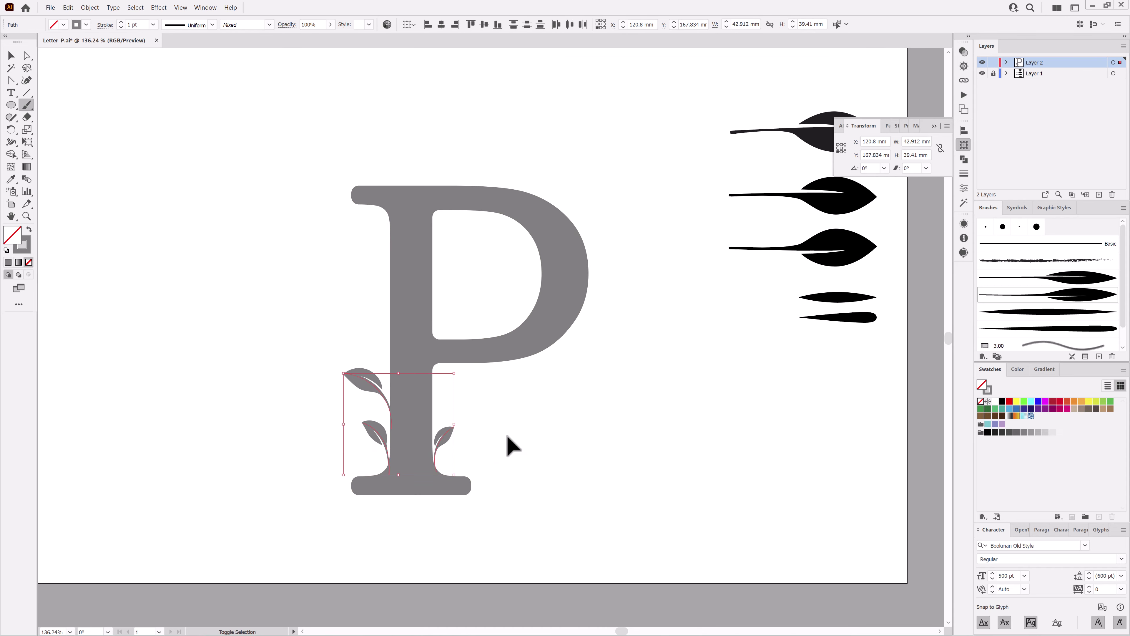
left_click(67, 7)
left_click(79, 38)
key("ctrl+0")
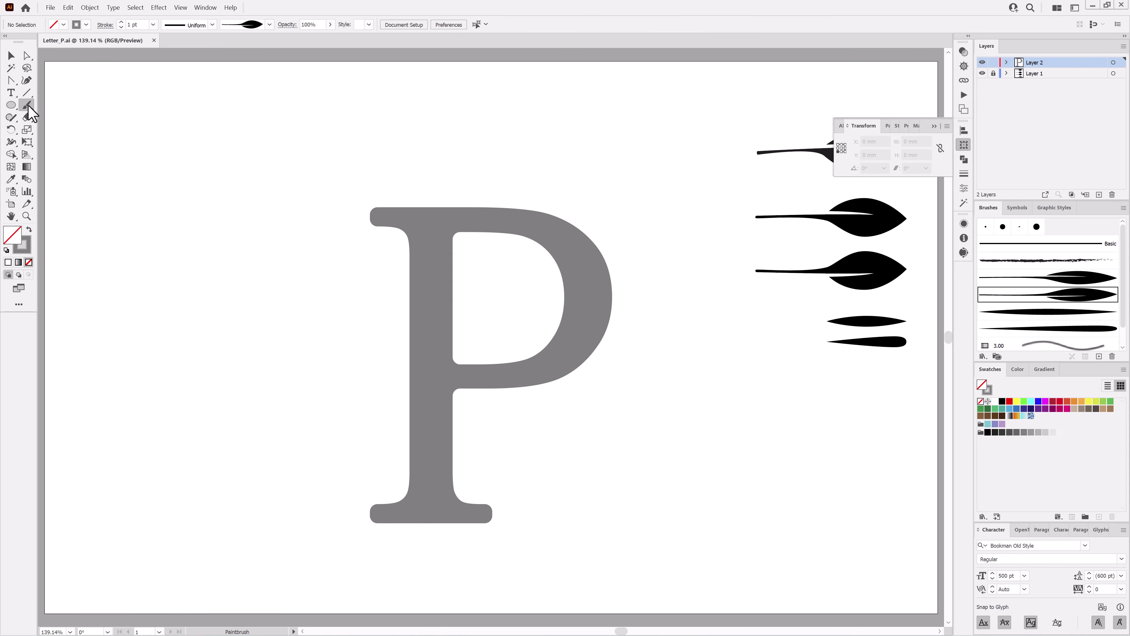
Step: Paint the large leaf stroke beside the P and zoom in on it
double_click(28, 107)
key("Escape")
left_click(1081, 280)
left_click(1018, 369)
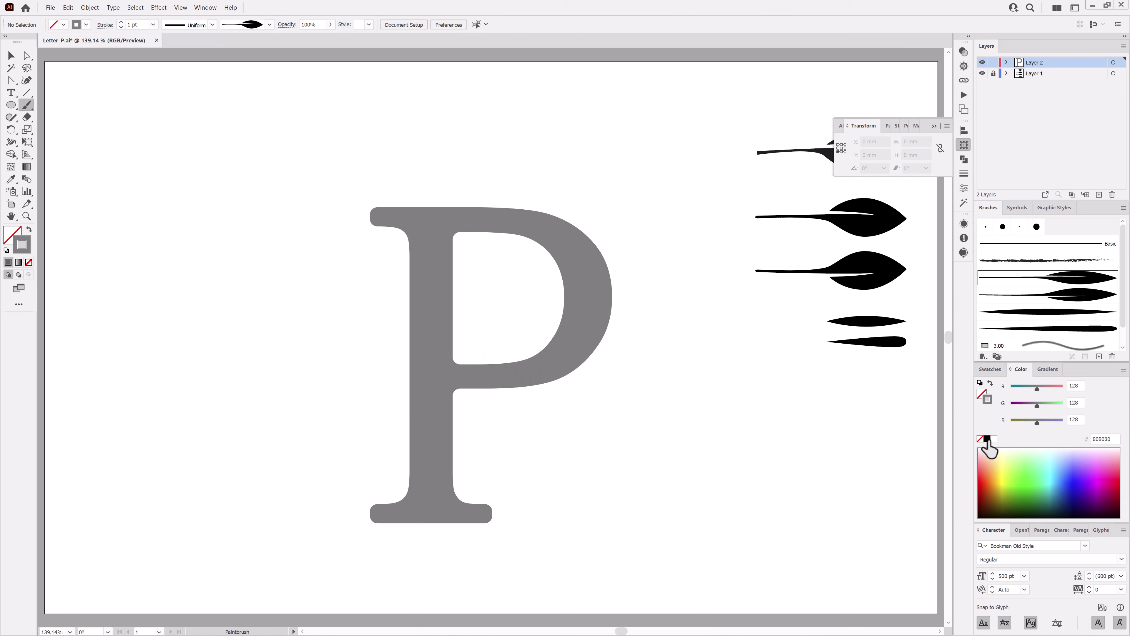
left_click_drag(804, 455, 821, 455)
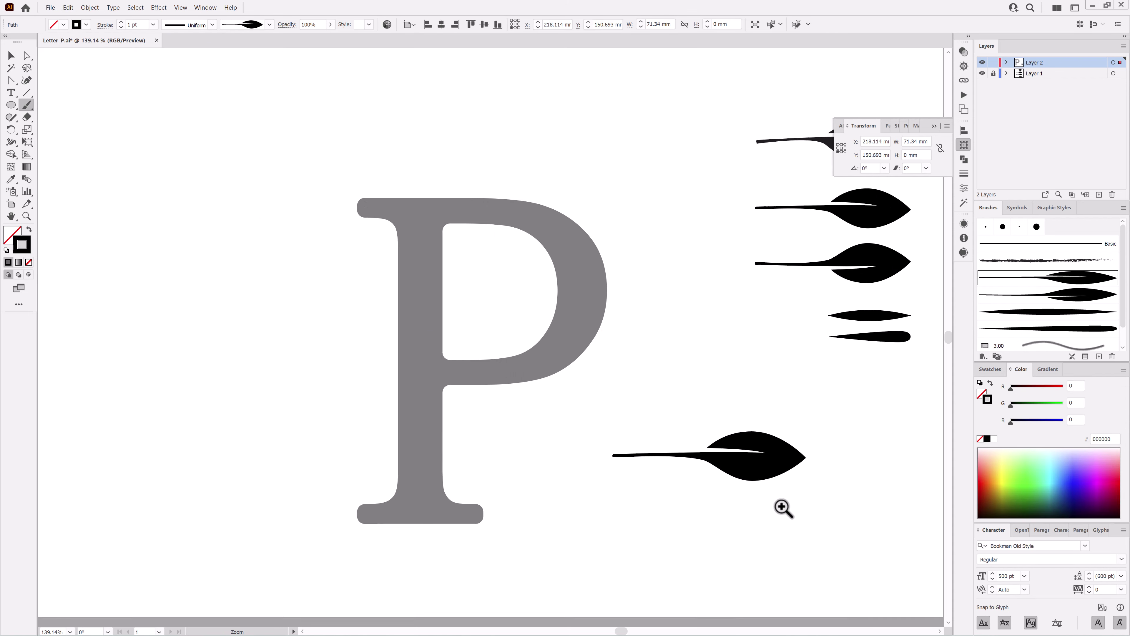
left_click_drag(782, 508, 829, 472)
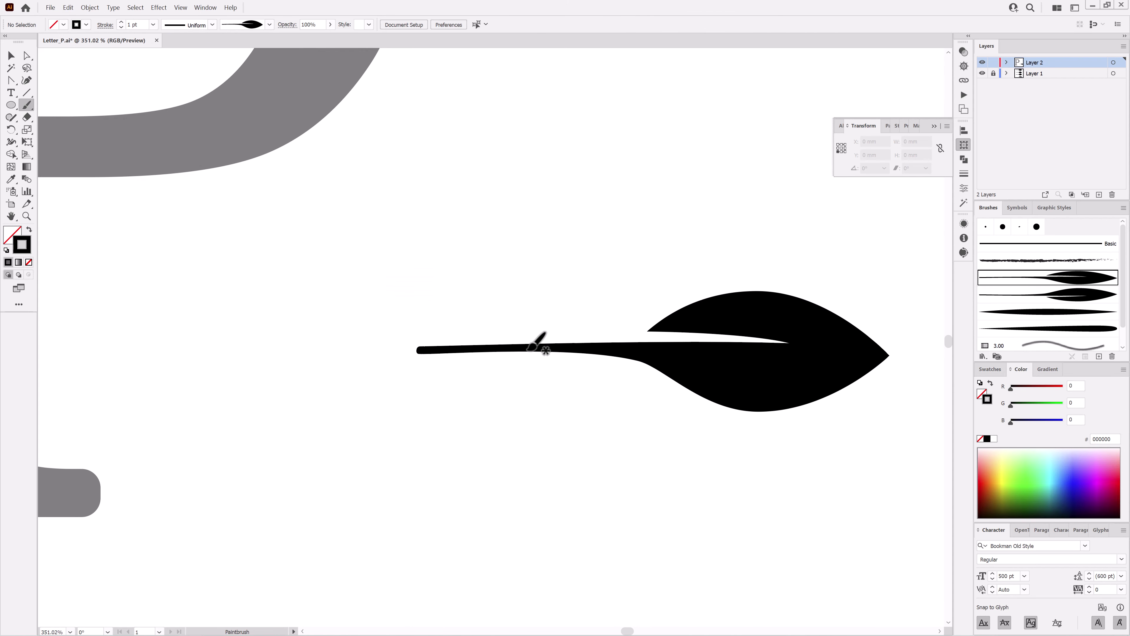
Step: Paint four small leaves along the stem, two below and two above
left_click_drag(639, 426, 642, 437)
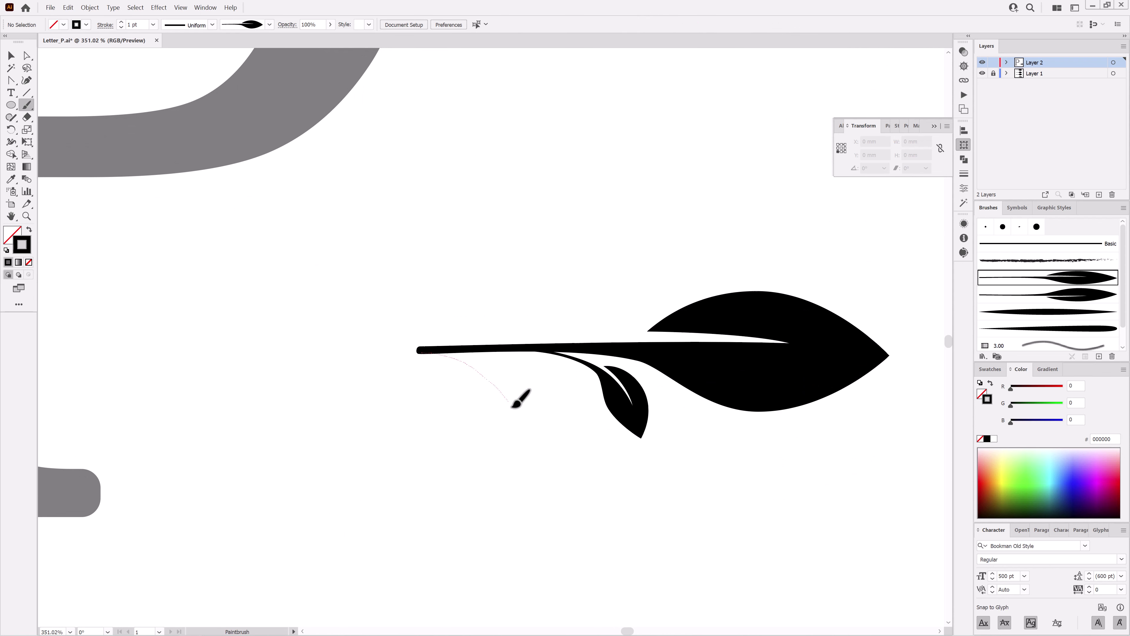
left_click_drag(512, 407, 553, 420)
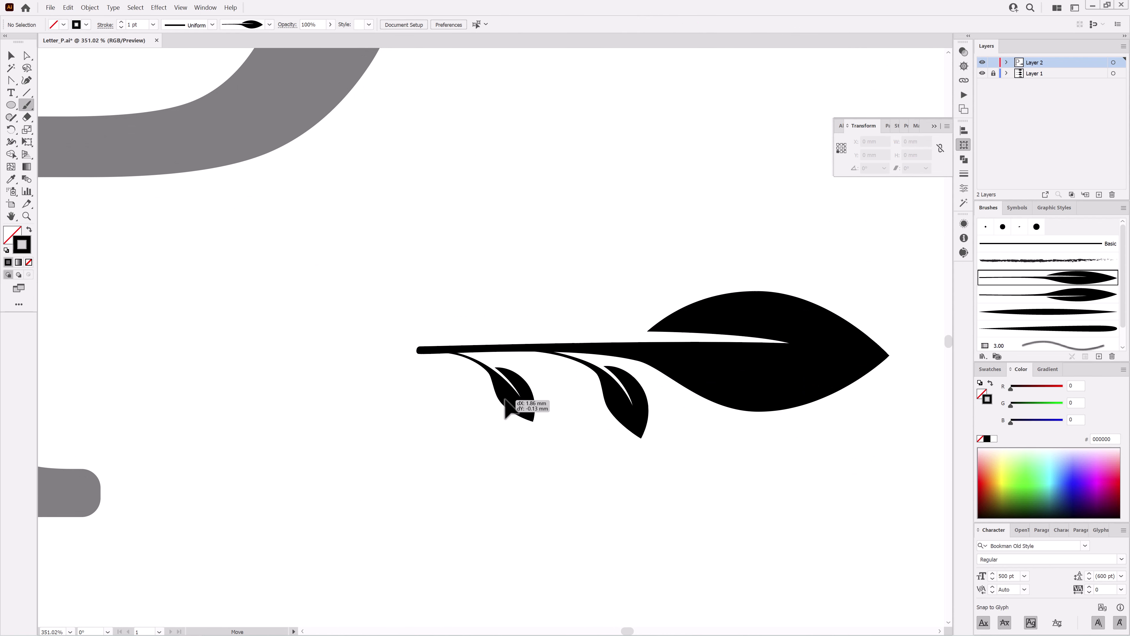
left_click(1080, 296)
left_click_drag(559, 339, 660, 243)
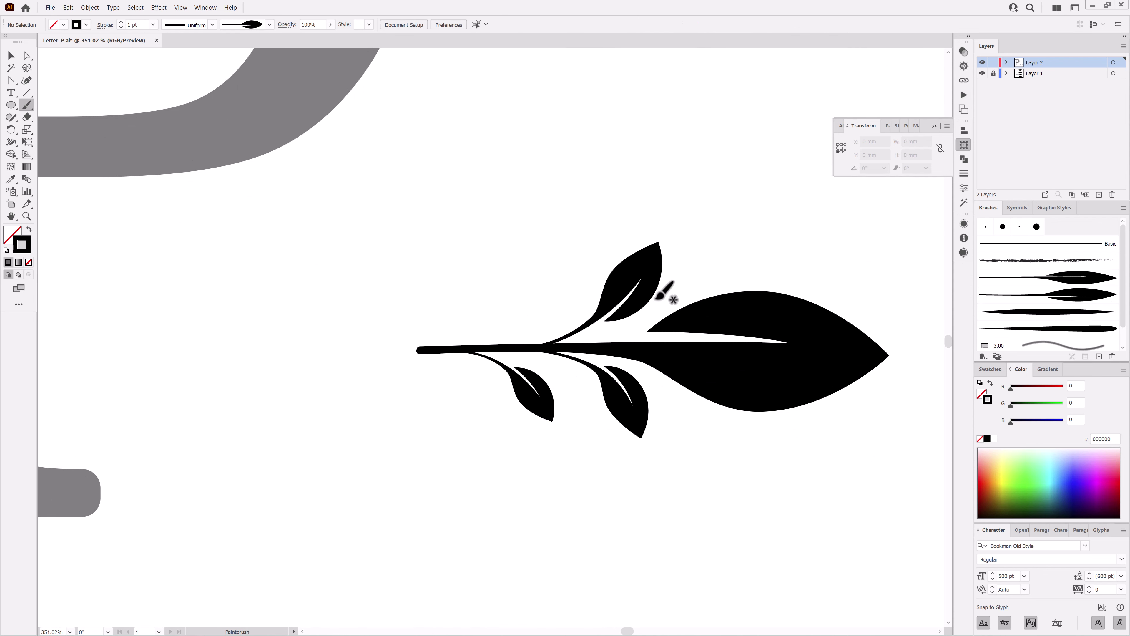
left_click_drag(550, 302, 551, 301)
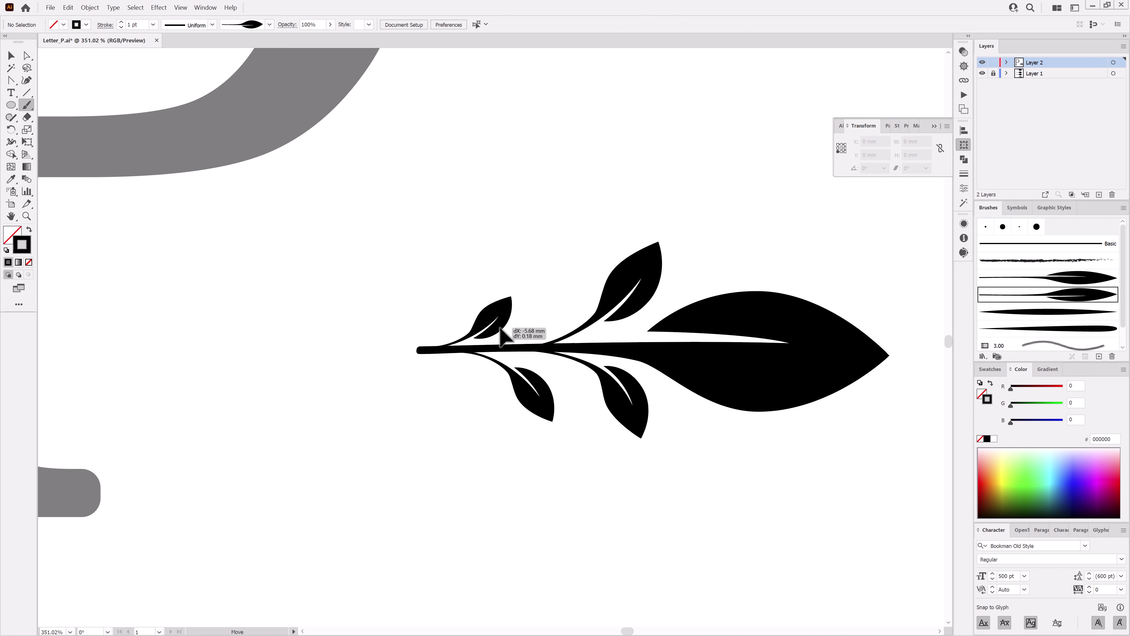
Step: Add a spiral curl with the thin tapered brush, shrunk into place with Free Transform
left_click(1045, 312)
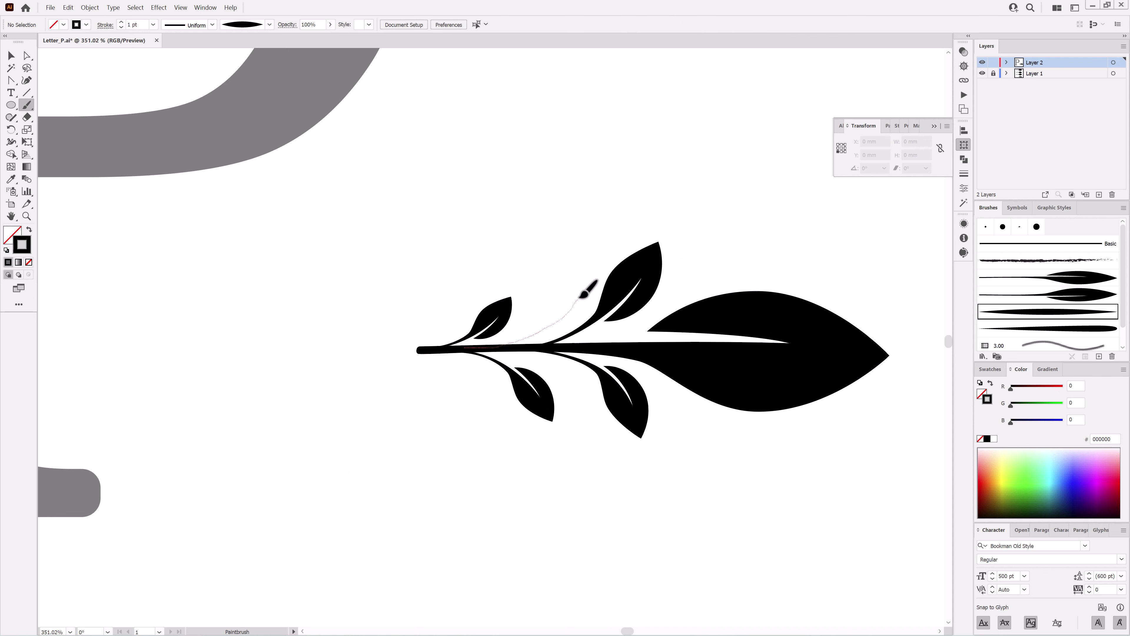
left_click_drag(528, 252, 559, 272)
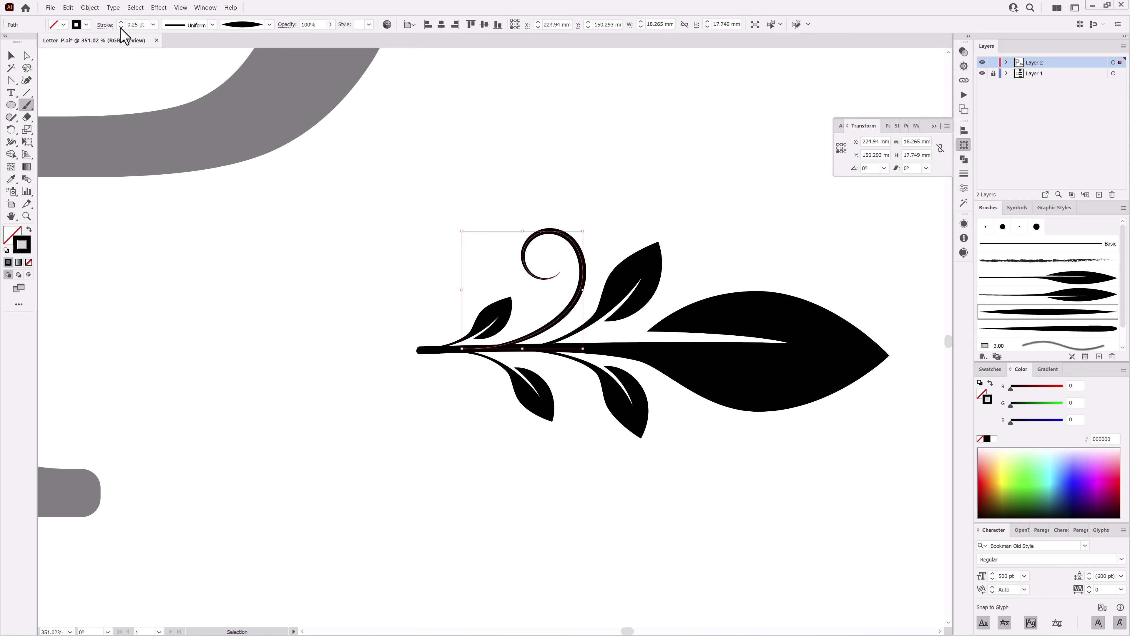
key("e")
left_click_drag(591, 229, 560, 253)
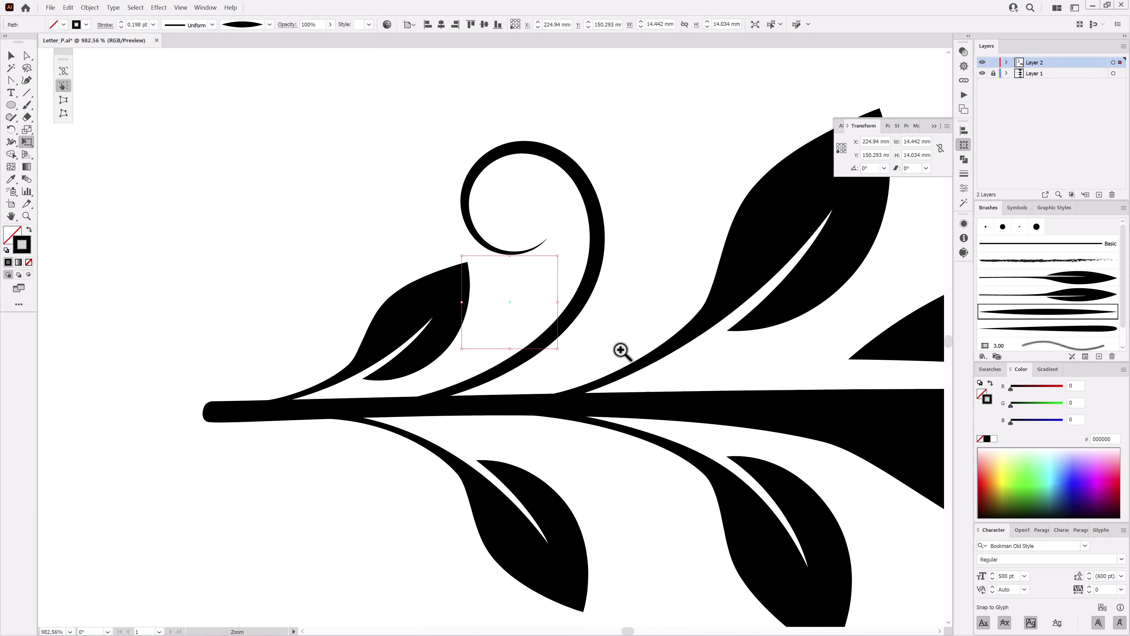
scroll(621, 353, "up", 3)
left_click_drag(637, 307, 613, 321)
scroll(613, 320, "down", 5)
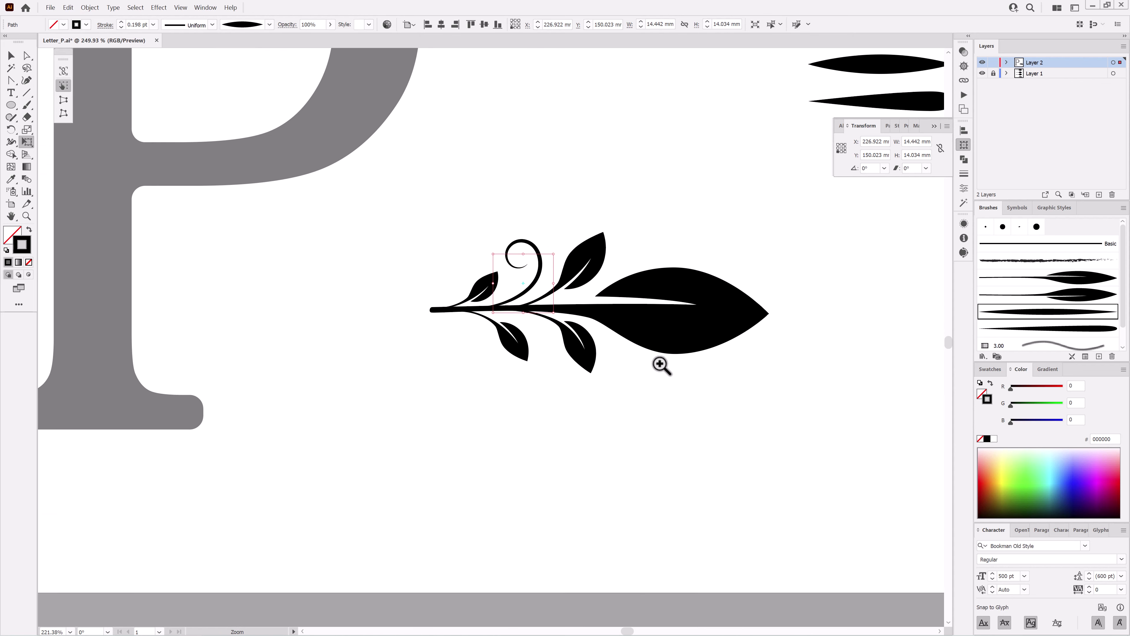
key("ctrl+shift+a")
Step: Save the whole sprig as a new Art Brush
key("ctrl+a")
left_click(1099, 356)
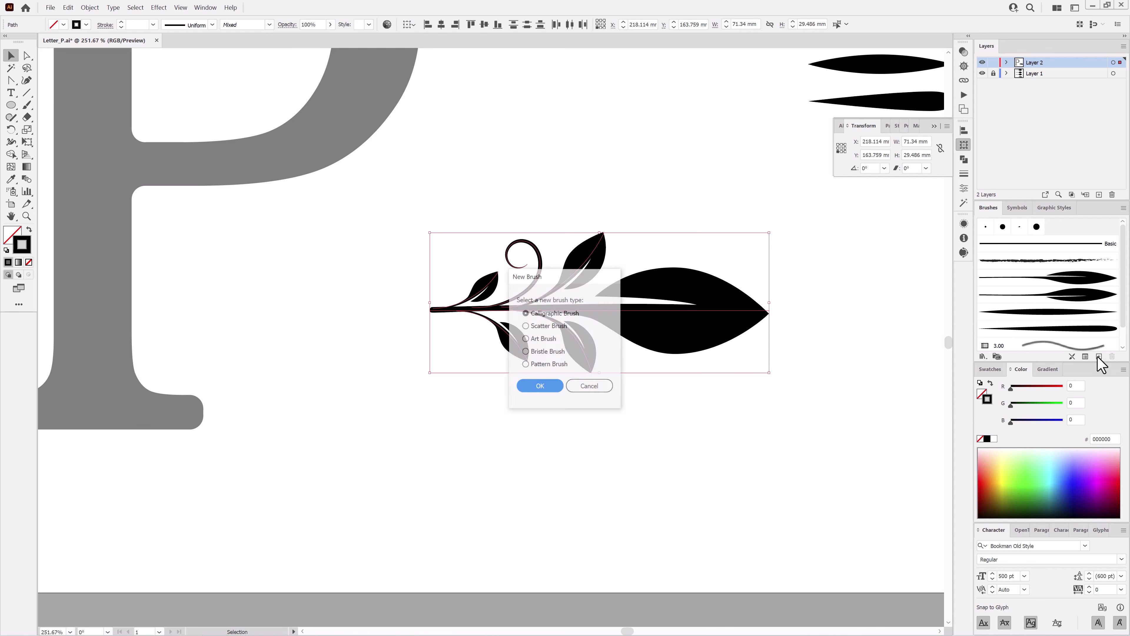
left_click(537, 384)
left_click(984, 329)
left_click(956, 340)
Step: Test the new sprig brush with one stroke, then undo the stroke and the sprig's move
left_click(967, 431)
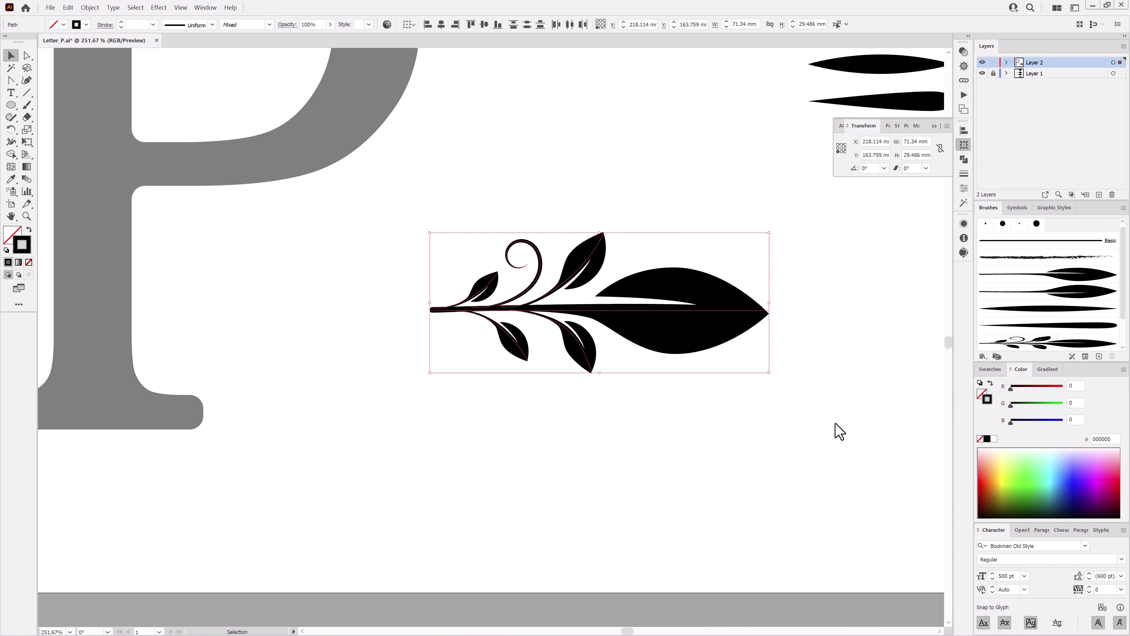
left_click(835, 429)
scroll(676, 424, "down", 3)
left_click_drag(693, 474, 694, 392)
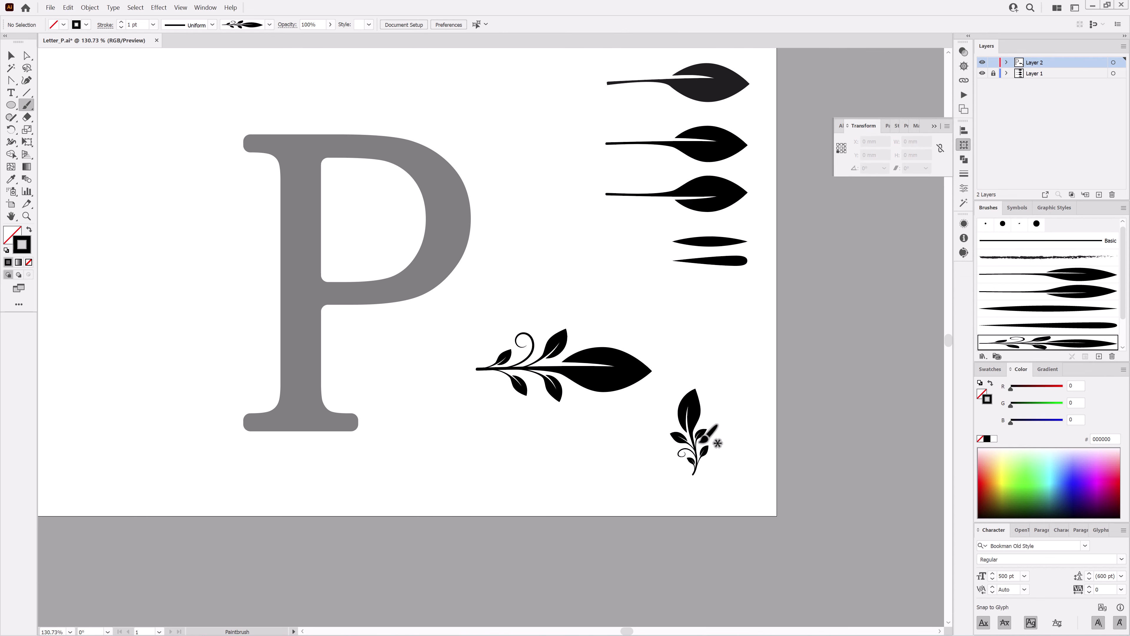
scroll(603, 452, "up", 5)
scroll(633, 396, "down", 3)
scroll(325, 352, "up", 5)
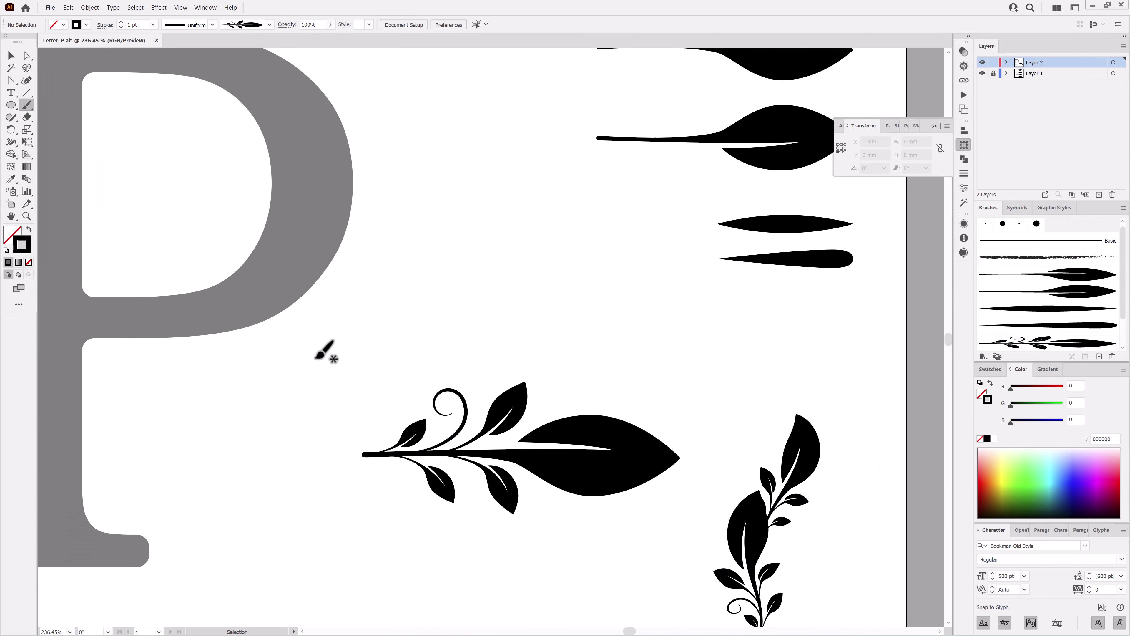
key("ctrl+z")
key("ctrl+z")
key("ctrl+z")
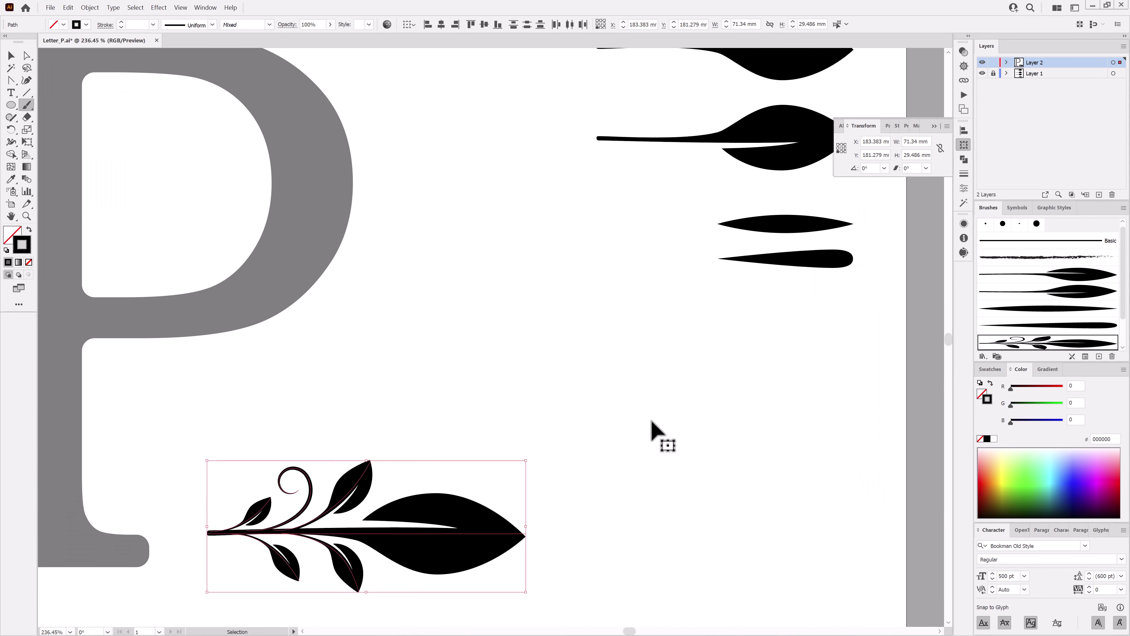
key("ctrl+z")
left_click_drag(671, 309, 642, 410)
scroll(642, 411, "down", 2)
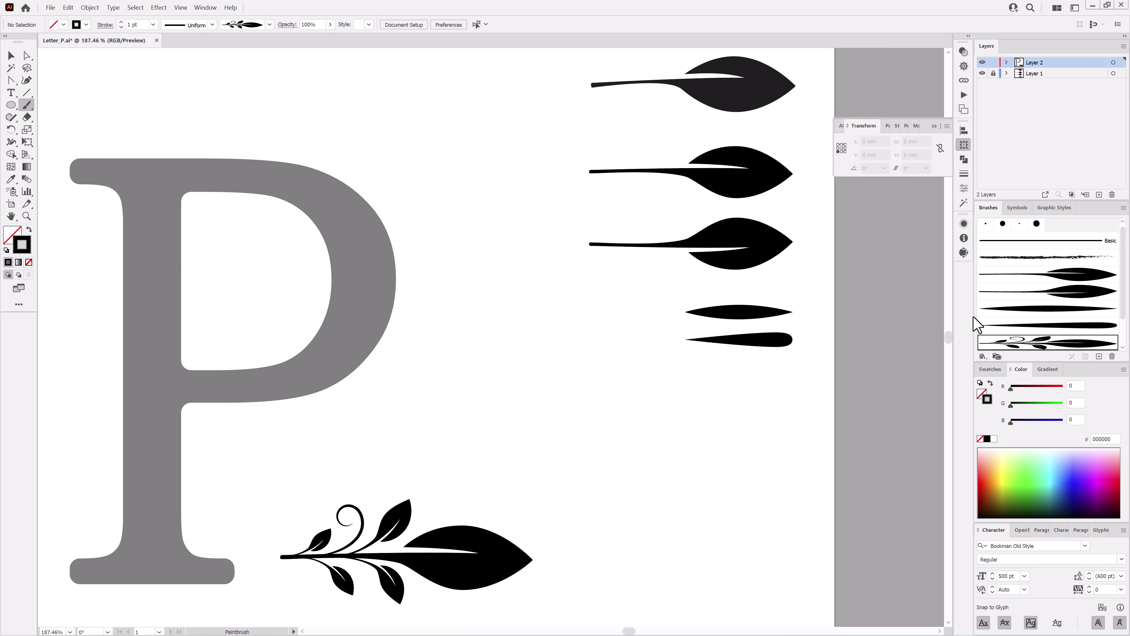
left_click(1067, 292)
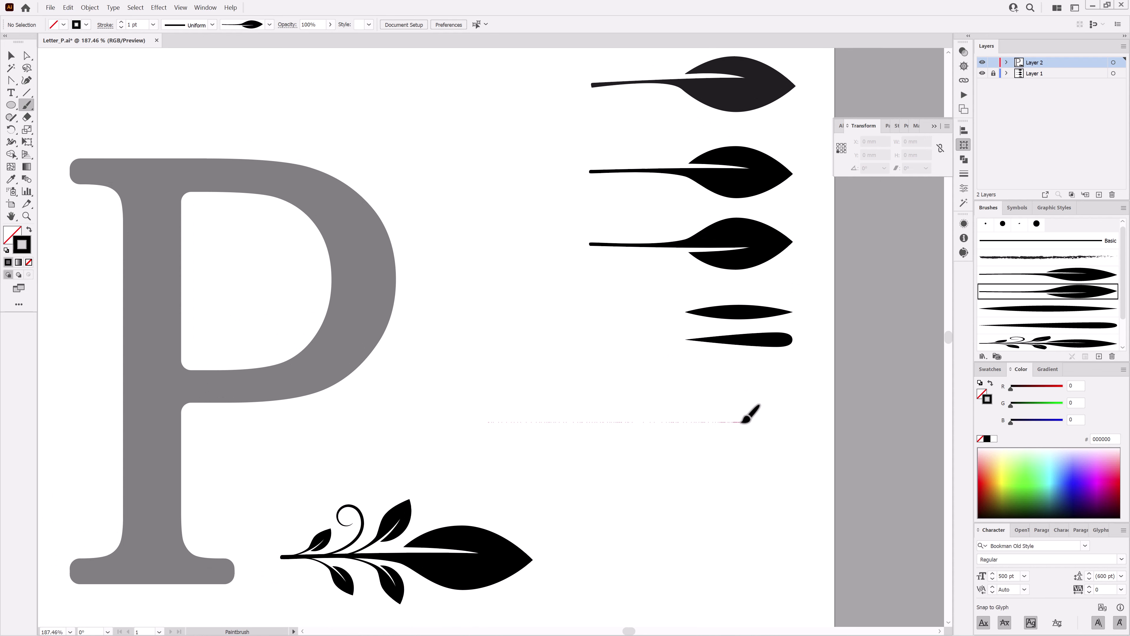
Step: Paint a new leaf stem right of the P with a small leaf rising from it
left_click_drag(744, 421, 744, 421)
scroll(614, 450, "up", 3, "alt")
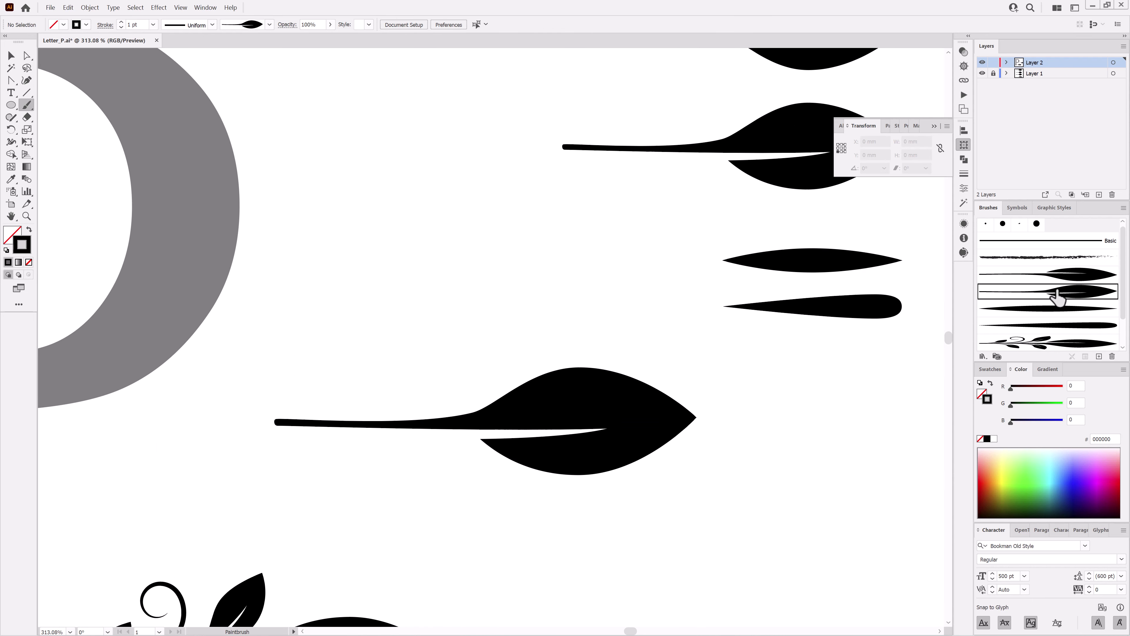
left_click_drag(421, 400, 456, 329)
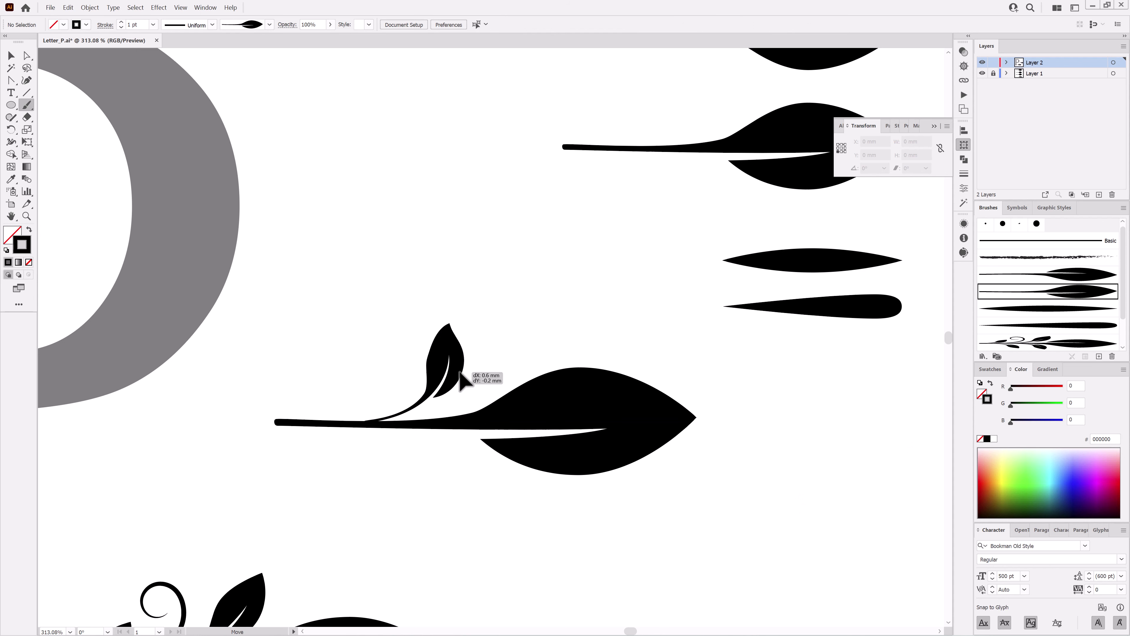
key("ctrl+z")
left_click_drag(408, 409, 501, 329)
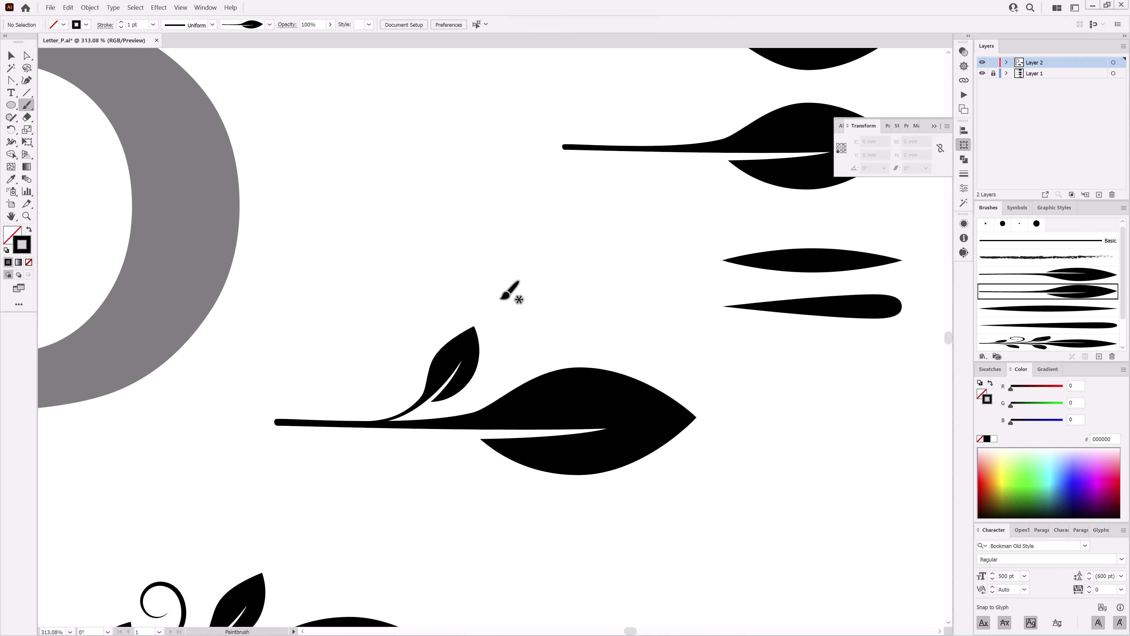
Step: Add more small leaves below and above the stem using the other leaf brush
left_click(560, 290, "ctrl")
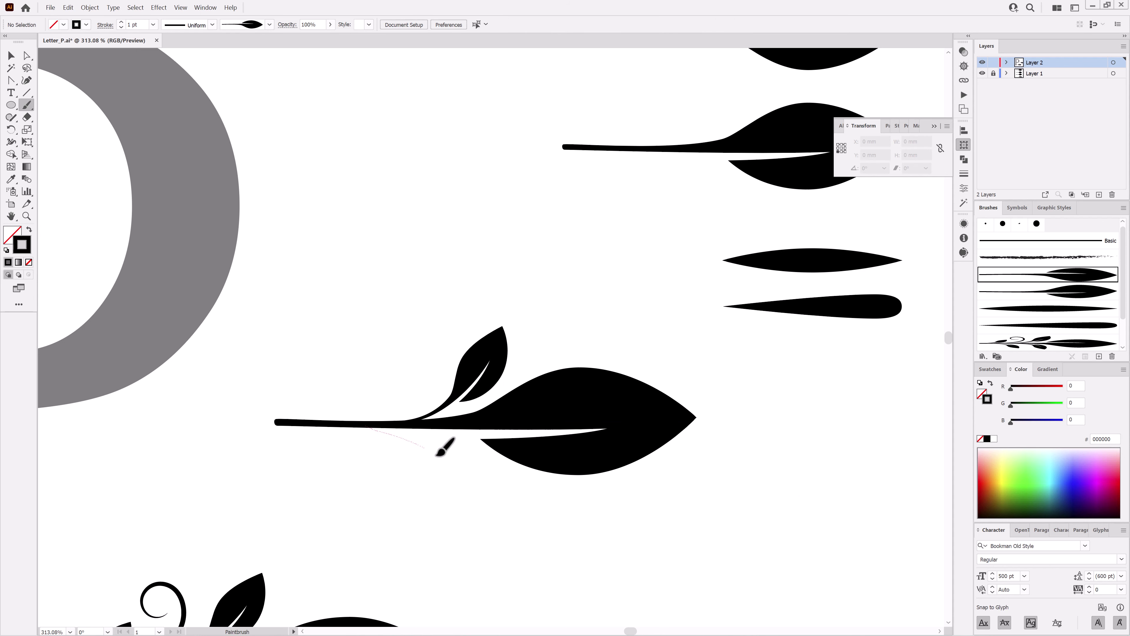
left_click_drag(436, 454, 532, 537)
left_click(686, 561, "ctrl")
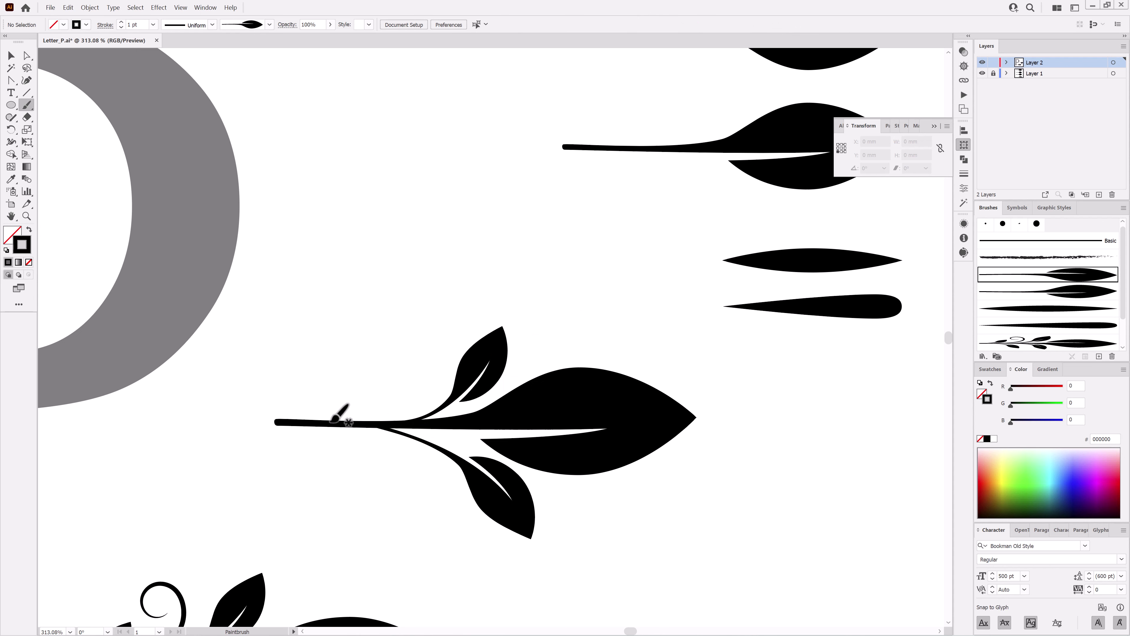
left_click_drag(414, 489, 415, 490)
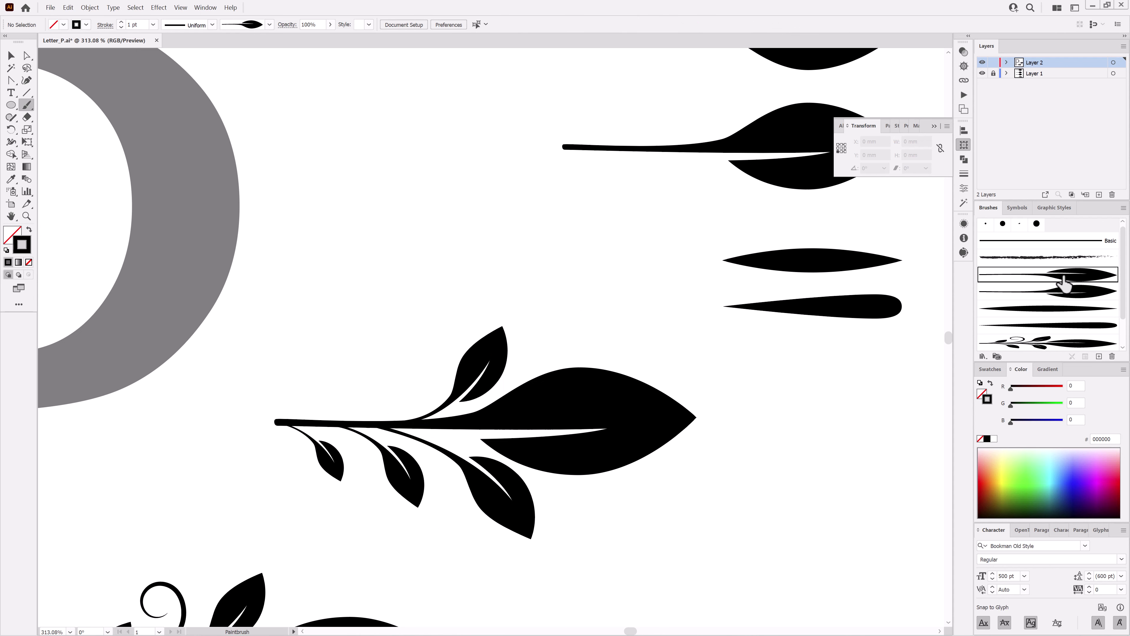
left_click_drag(366, 402, 426, 335)
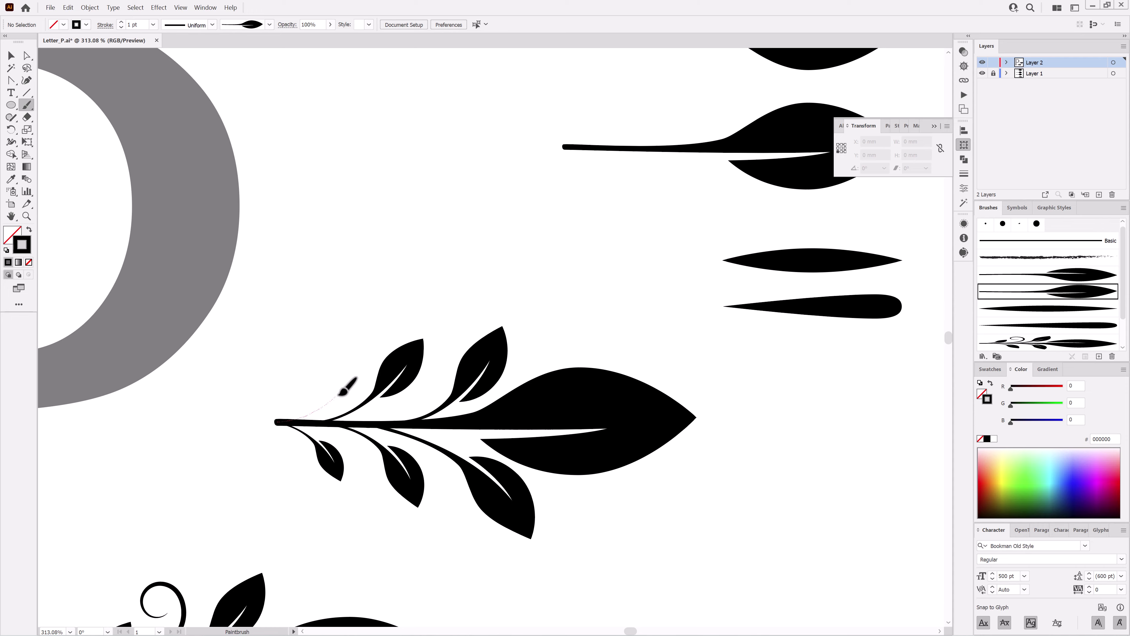
left_click_drag(343, 390, 345, 389)
key("ctrl+0")
scroll(573, 528, "up", 5)
Step: Save the second sprig as an Art Brush and move it to the page's lower right
left_click(466, 349)
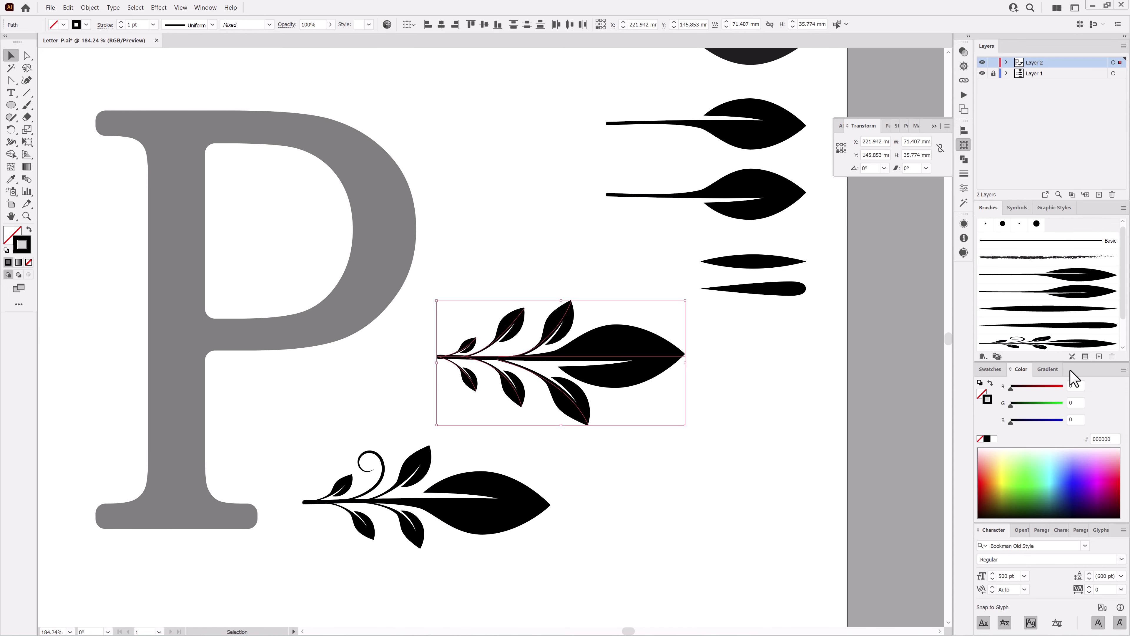
left_click(1098, 356)
left_click(516, 353)
left_click(536, 383)
left_click(964, 432)
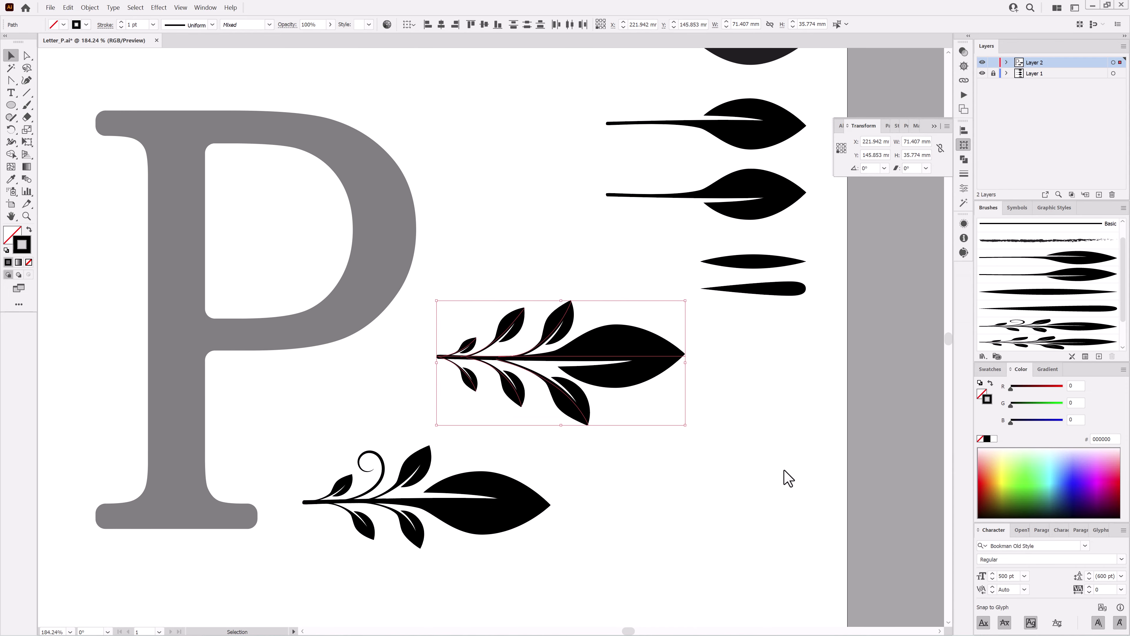
scroll(585, 445, "down", 2)
left_click_drag(565, 354, 642, 497)
Step: Paint a leaf stroke above the sprigs and a 0.5 pt curl hanging below its stem
left_click(616, 376)
key("b")
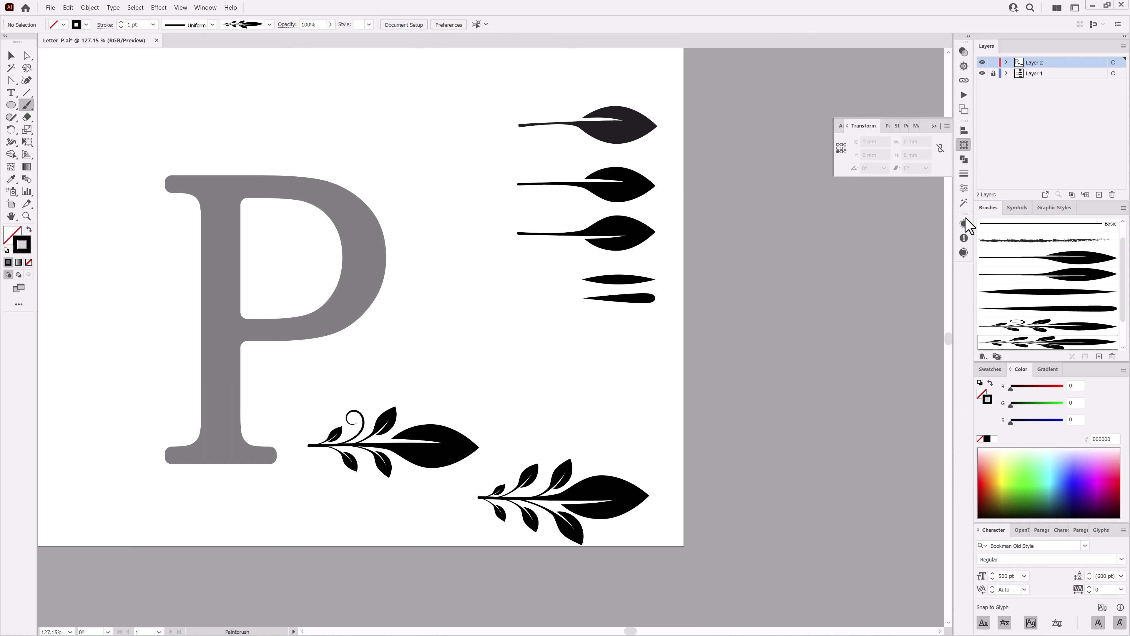
scroll(523, 379, "up", 4, "alt")
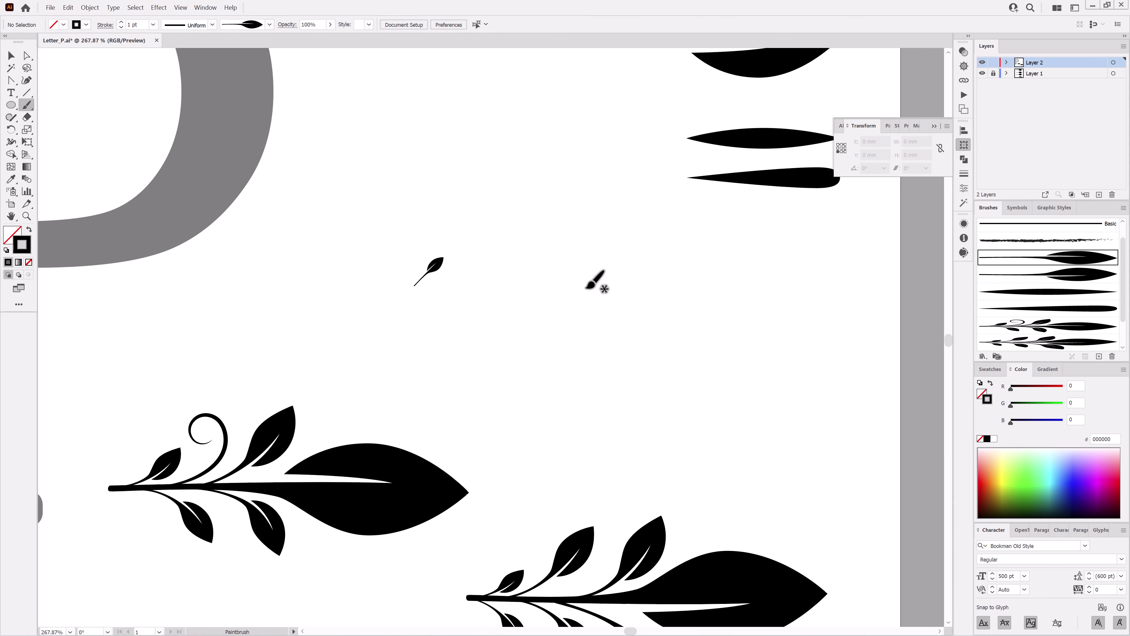
left_click_drag(792, 275, 797, 274)
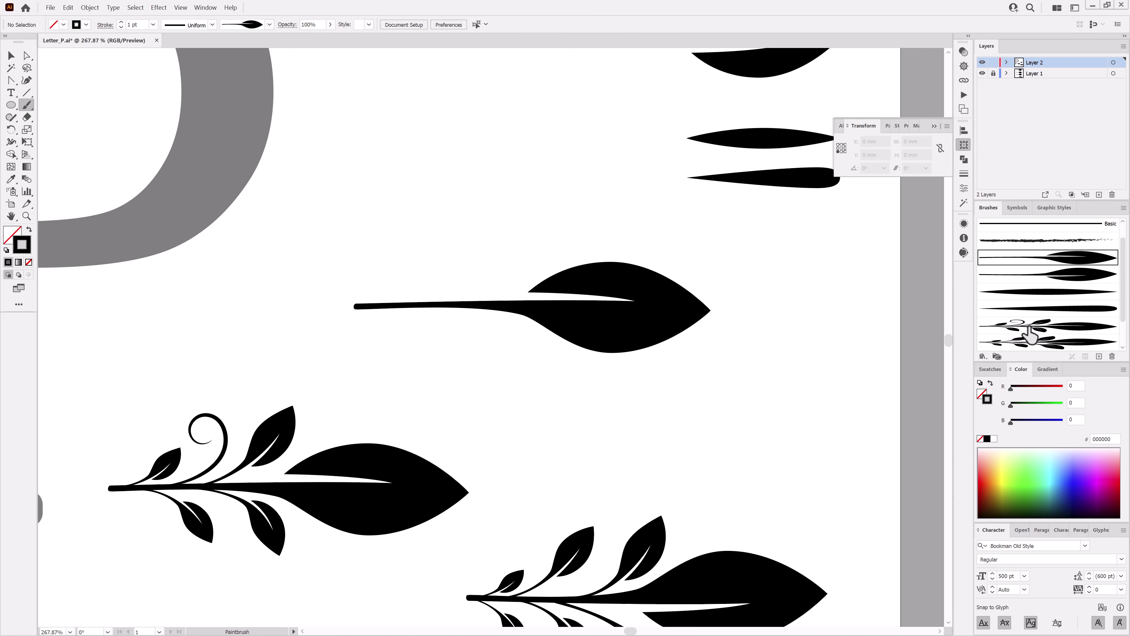
left_click(1057, 293)
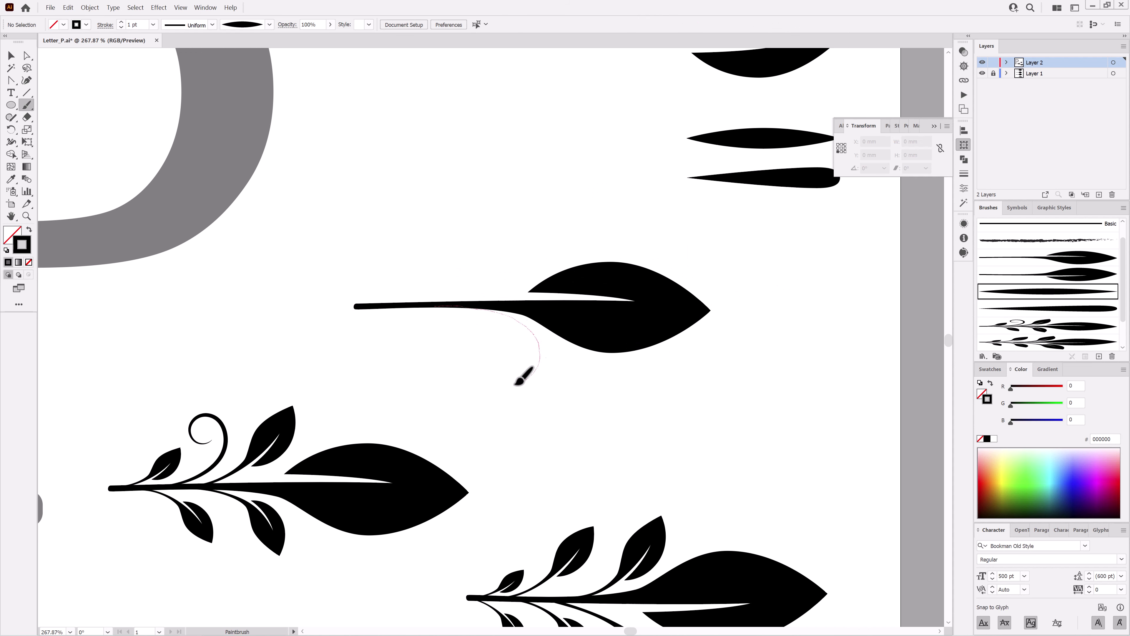
left_click_drag(515, 384, 496, 355)
left_click(121, 28)
key("ctrl+shift+a")
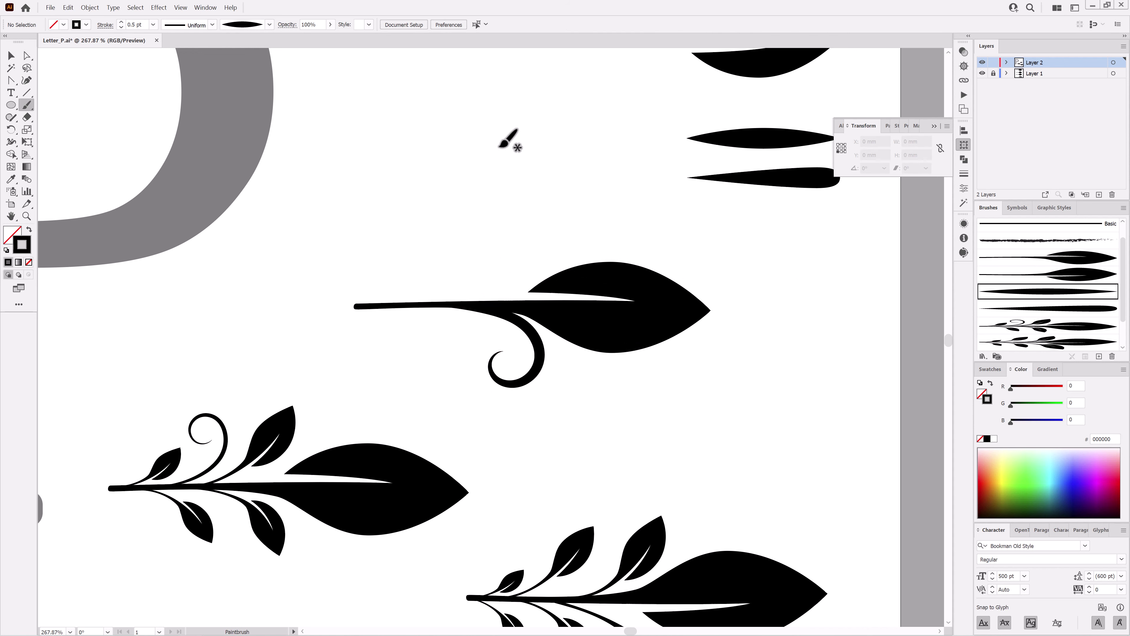
Step: Add a leaf curving down below the stem and another rising above it
left_click(1083, 266)
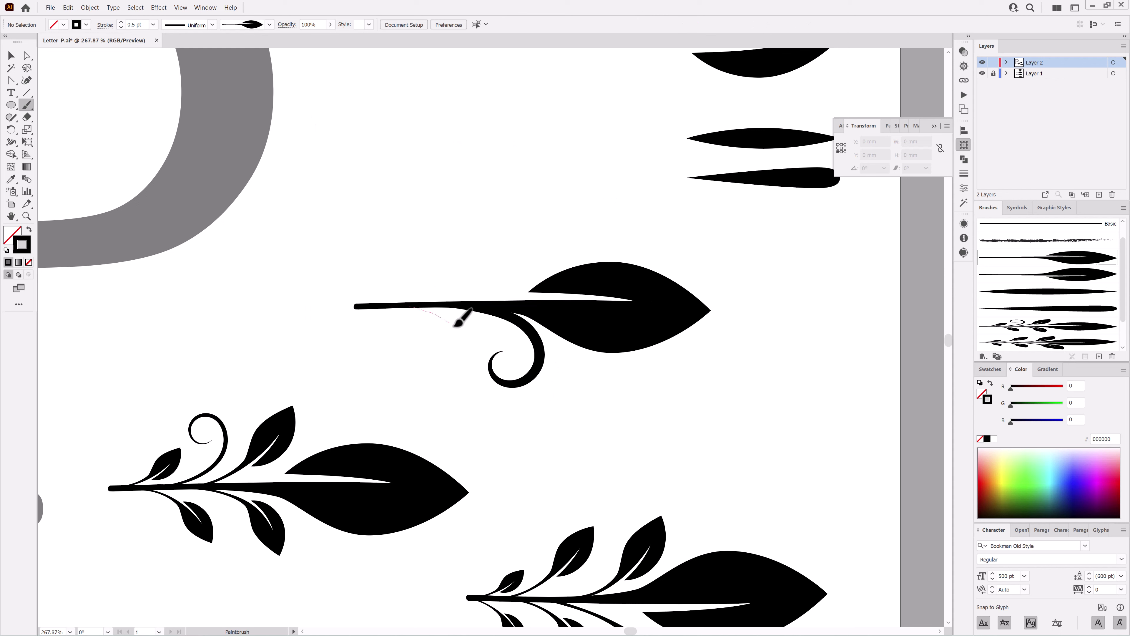
left_click_drag(458, 318, 488, 355)
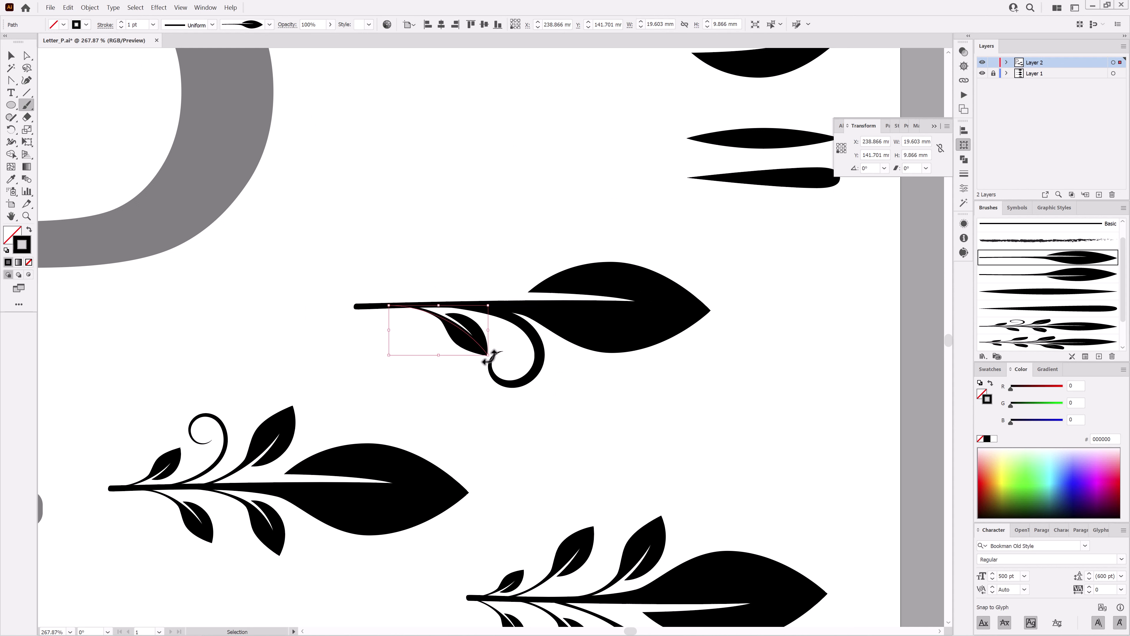
left_click_drag(488, 358, 494, 342)
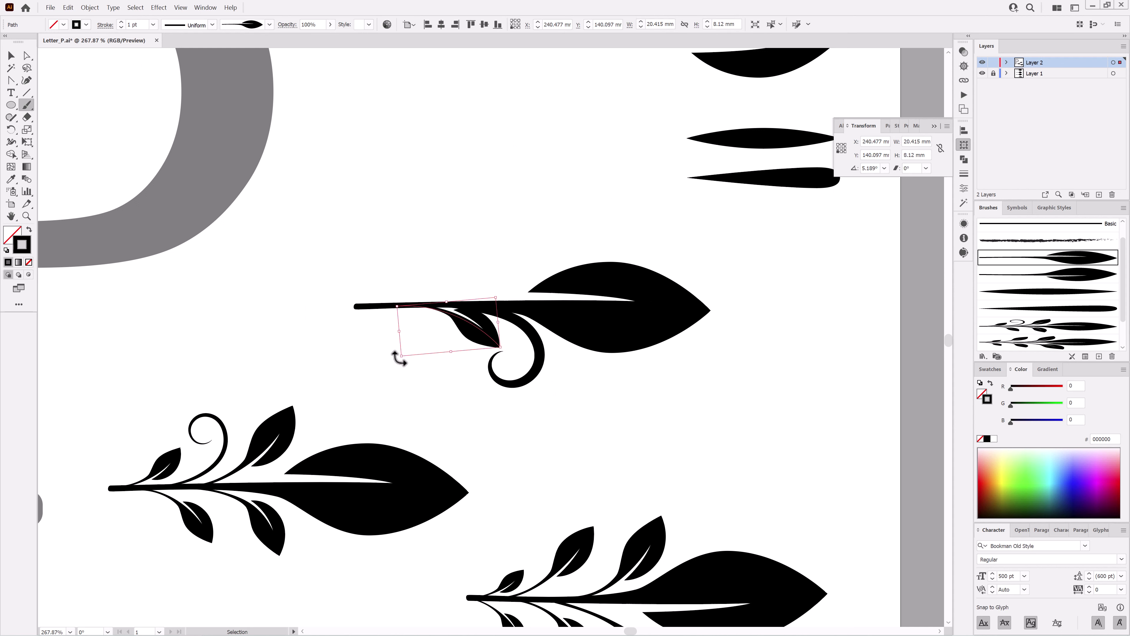
left_click_drag(399, 358, 399, 366)
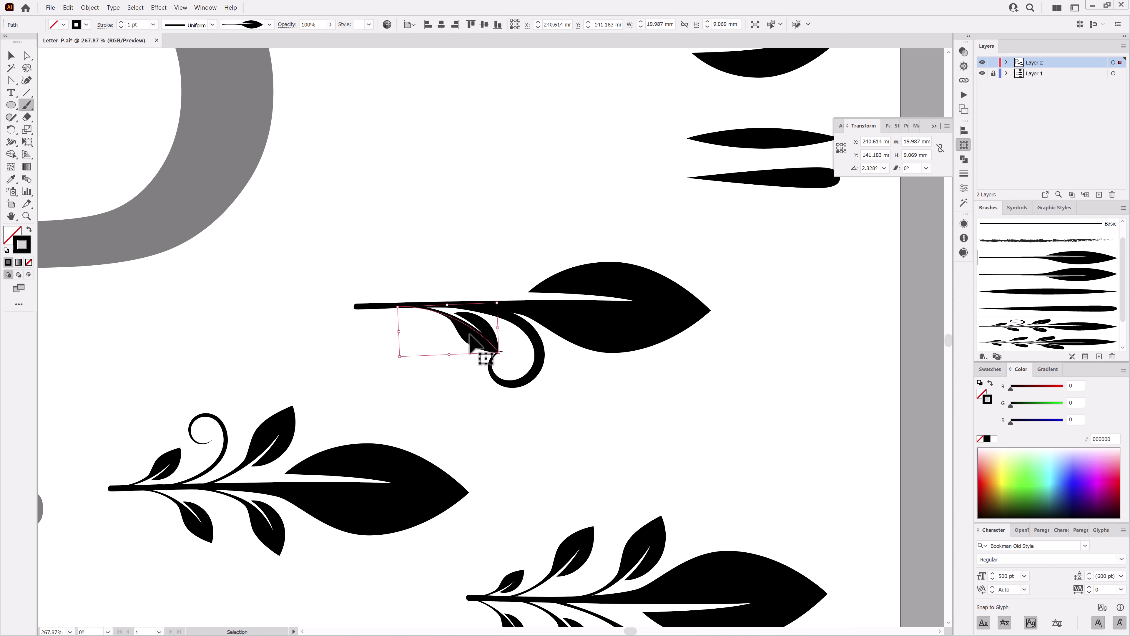
key("Delete")
left_click_drag(401, 304, 465, 378)
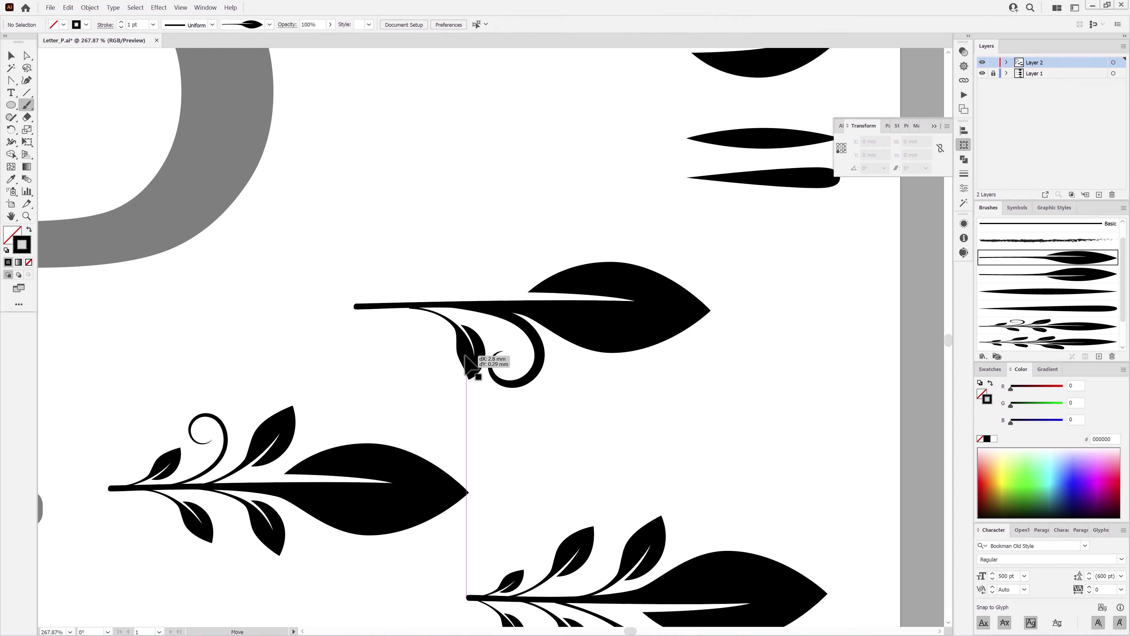
left_click(1084, 280)
left_click_drag(526, 249, 560, 202)
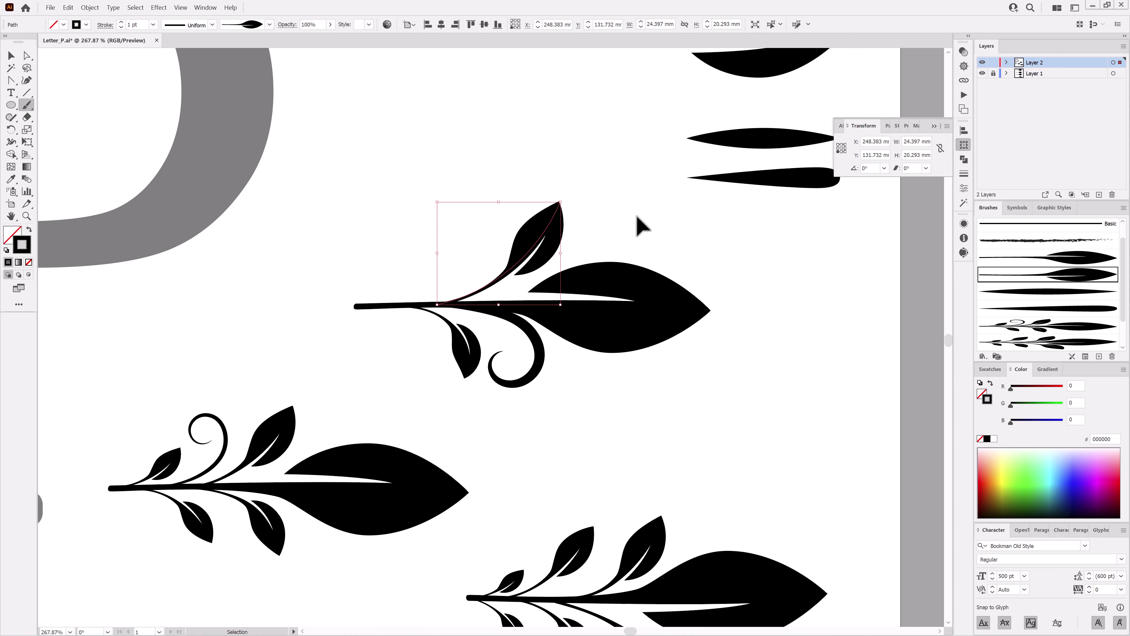
Step: Paint an enlarged, rotated curl above the stem and a small leaf near its left end
left_click(1060, 308)
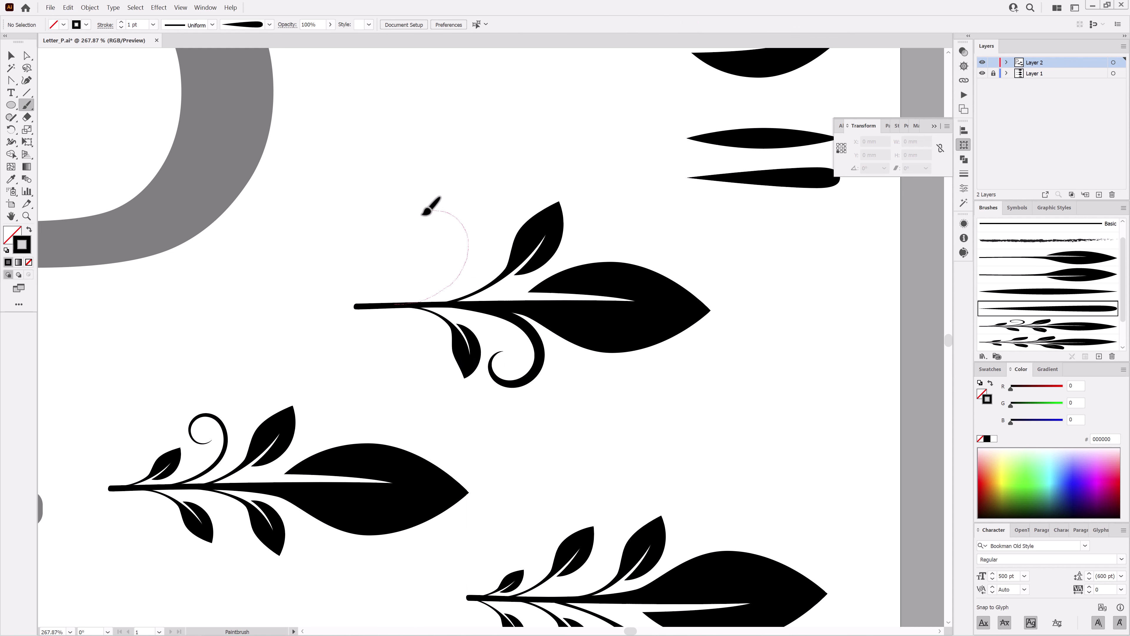
left_click_drag(445, 244, 445, 256)
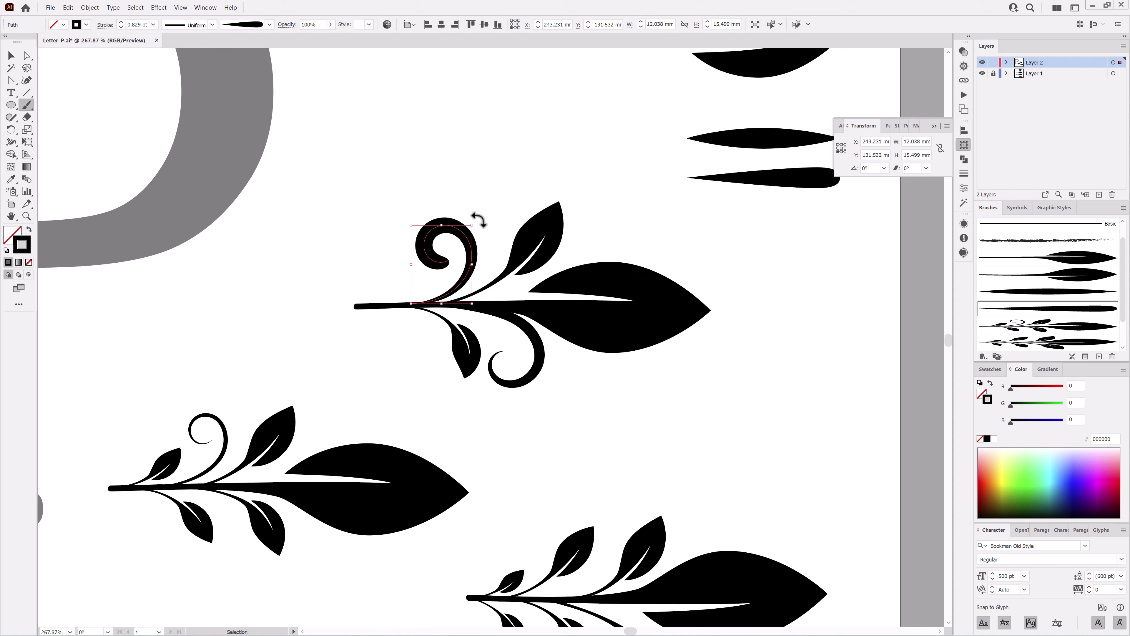
left_click_drag(476, 221, 490, 249)
left_click(596, 183, "ctrl")
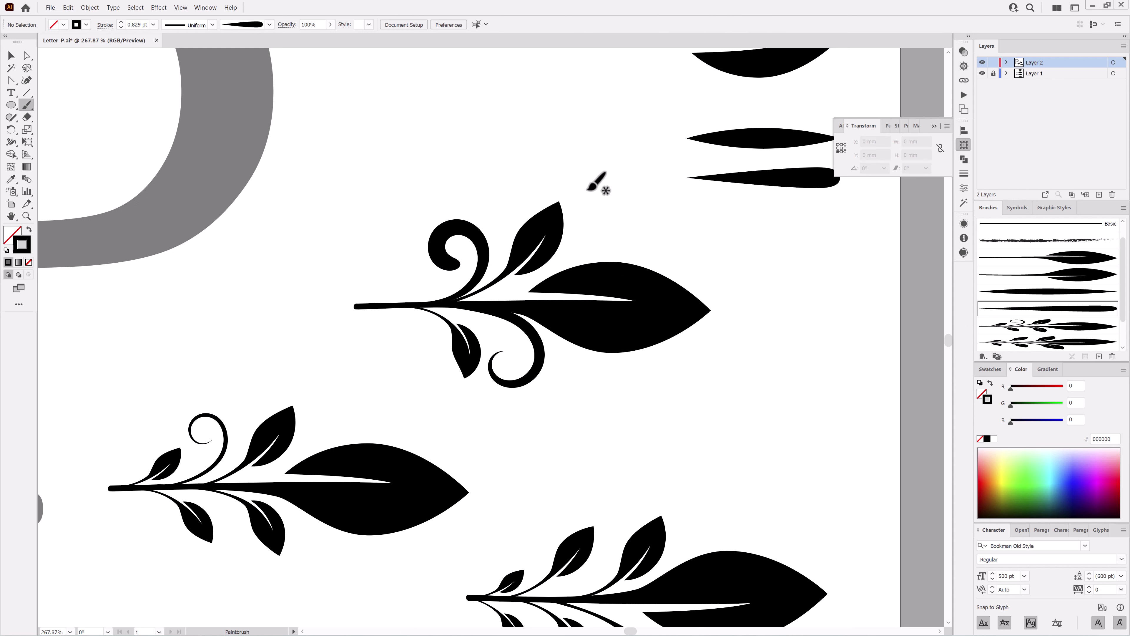
left_click(1072, 276)
left_click_drag(364, 307, 409, 253)
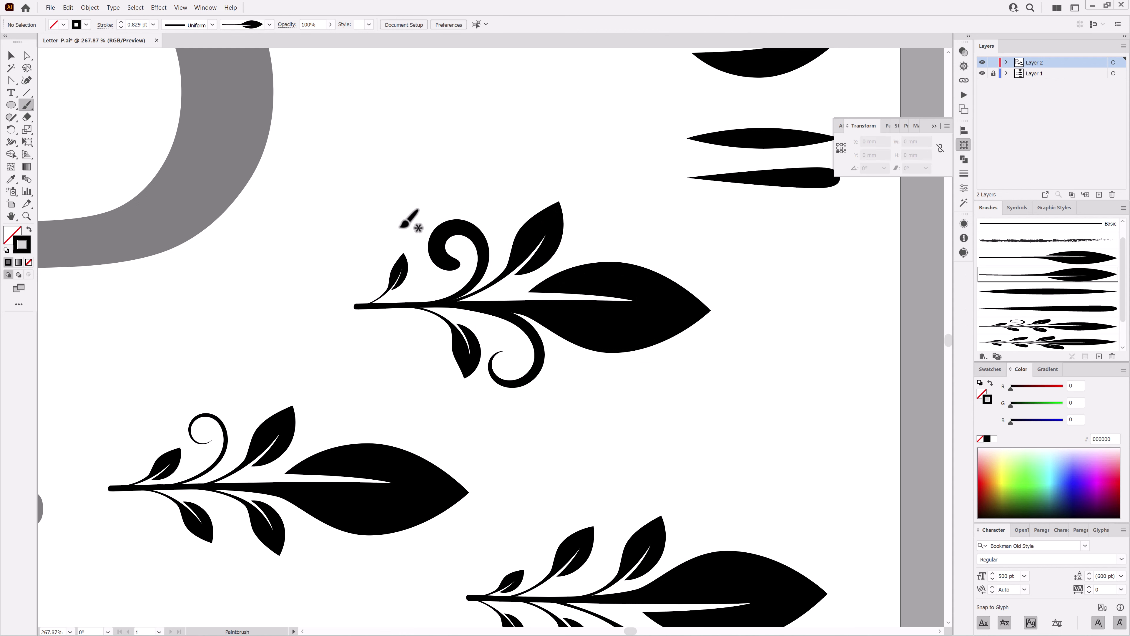
left_click(190, 71, "ctrl")
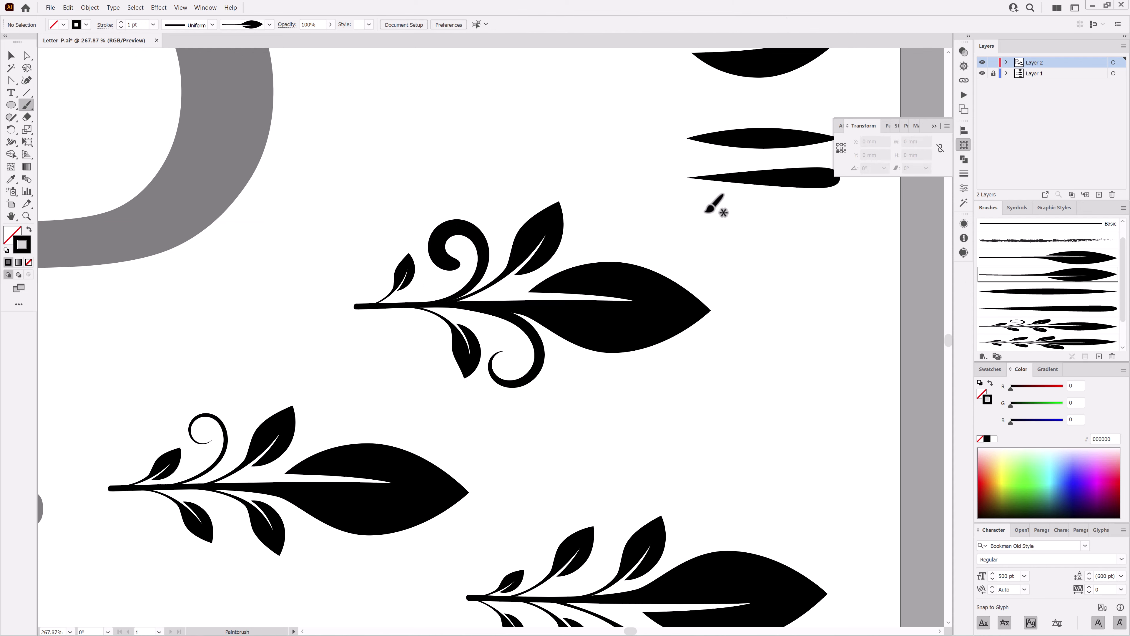
Step: Add a 0.5 pt spiral curl under the stem's left end, smooth it, and nudge a leaf
left_click(1044, 307)
left_click_drag(387, 337, 397, 334)
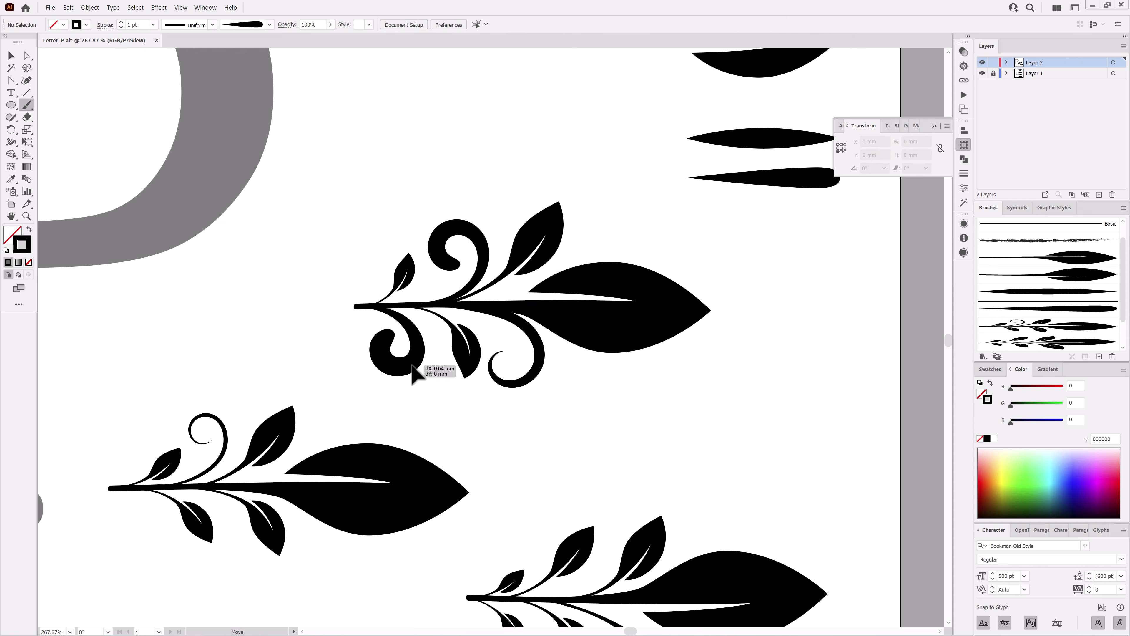
left_click(121, 27)
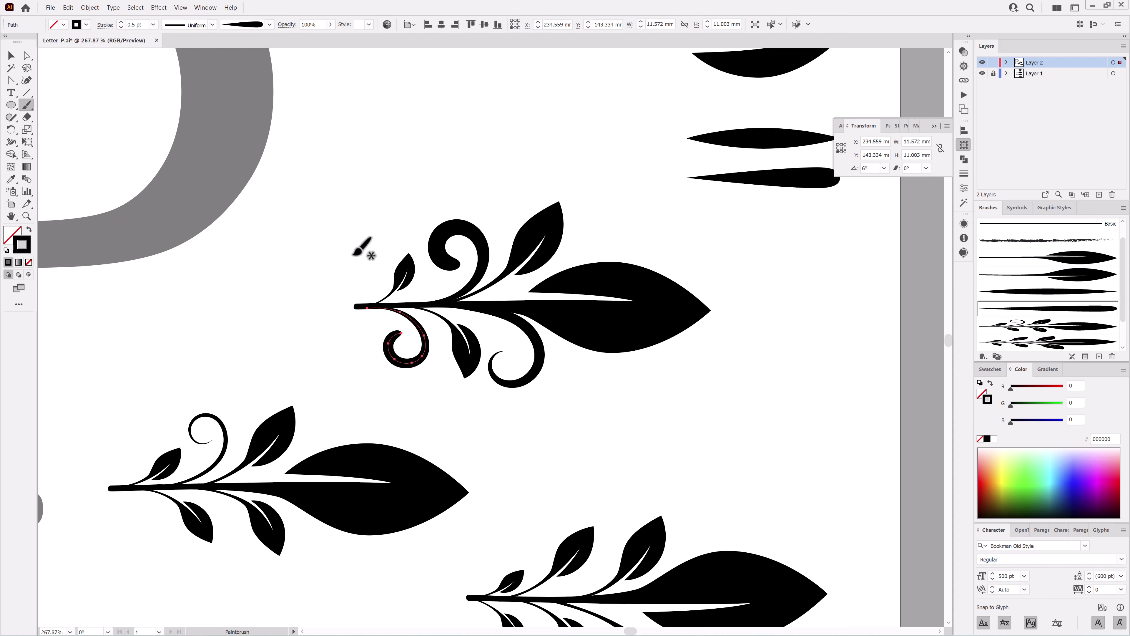
scroll(399, 366, "up", 5)
mouse_move(11, 117)
left_mouse_down()
mouse_move(49, 130)
mouse_move(50, 151)
left_mouse_up()
left_click(445, 353, "ctrl")
left_click(47, 144)
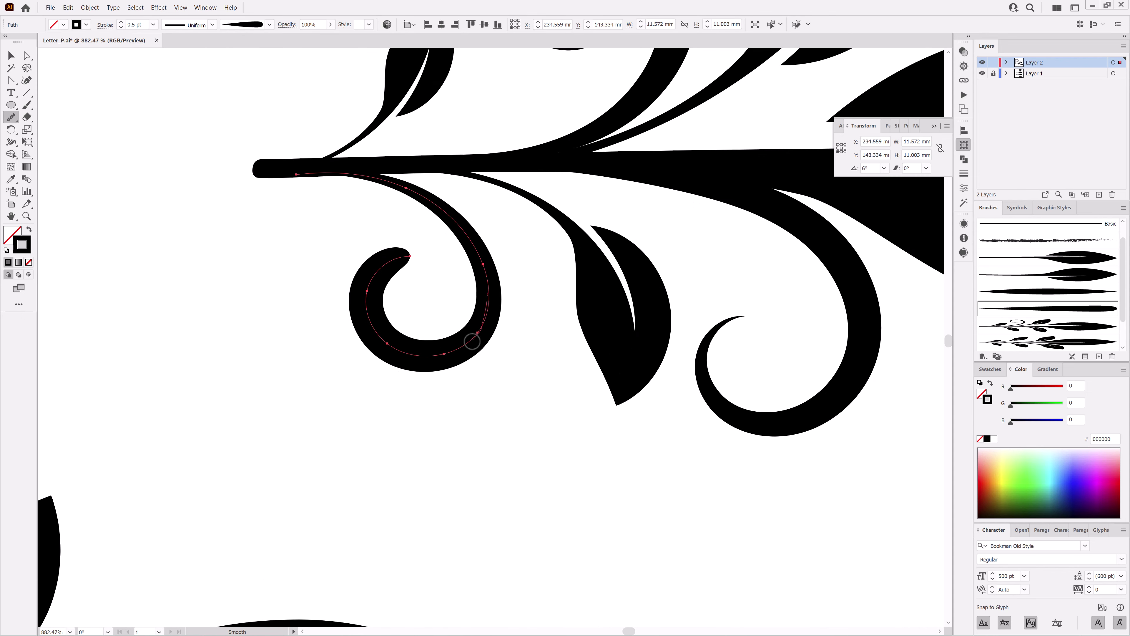
scroll(464, 404, "down", 5)
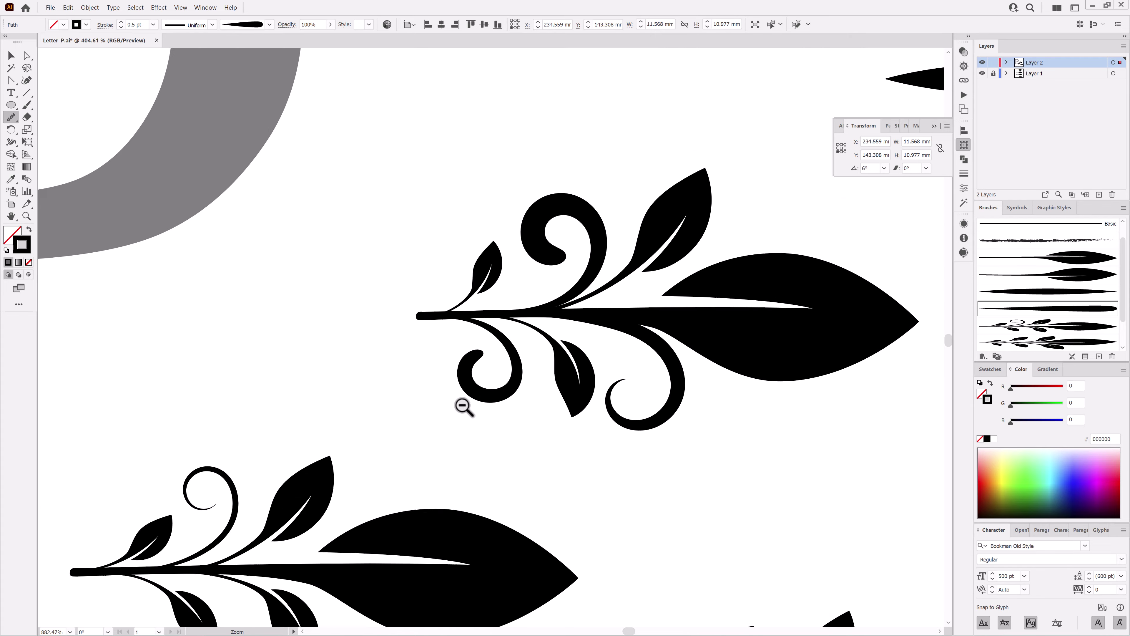
scroll(442, 205, "up", 5)
left_click_drag(426, 209, 438, 203)
scroll(438, 203, "down", 5)
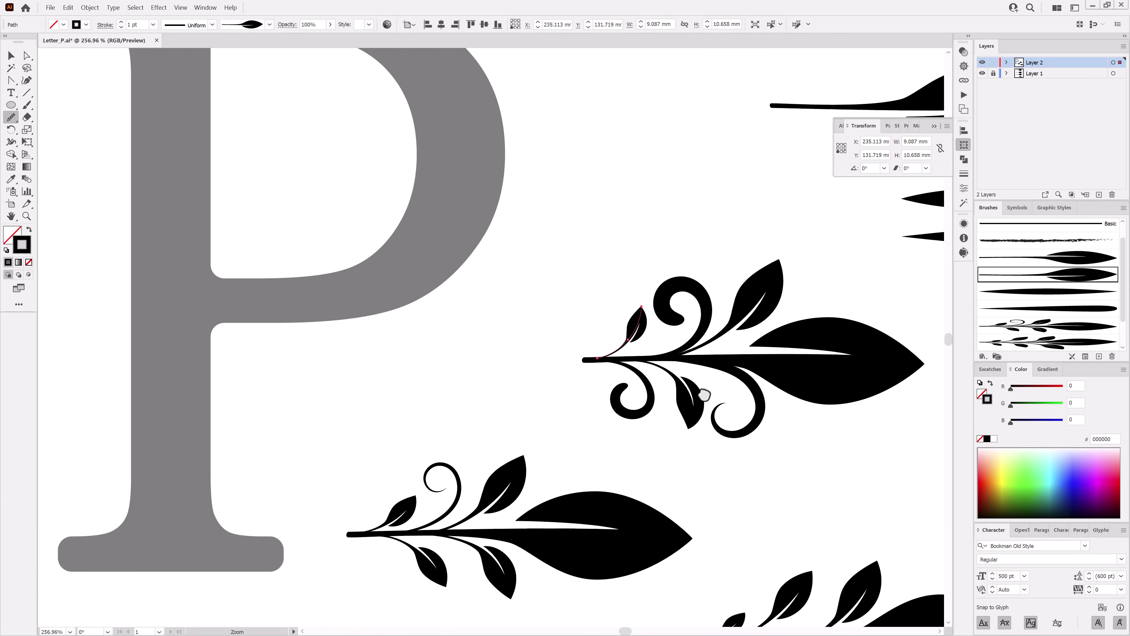
Step: Save the whole flourish as a new Art Brush
left_click_drag(277, 253, 832, 369)
left_click(1099, 356)
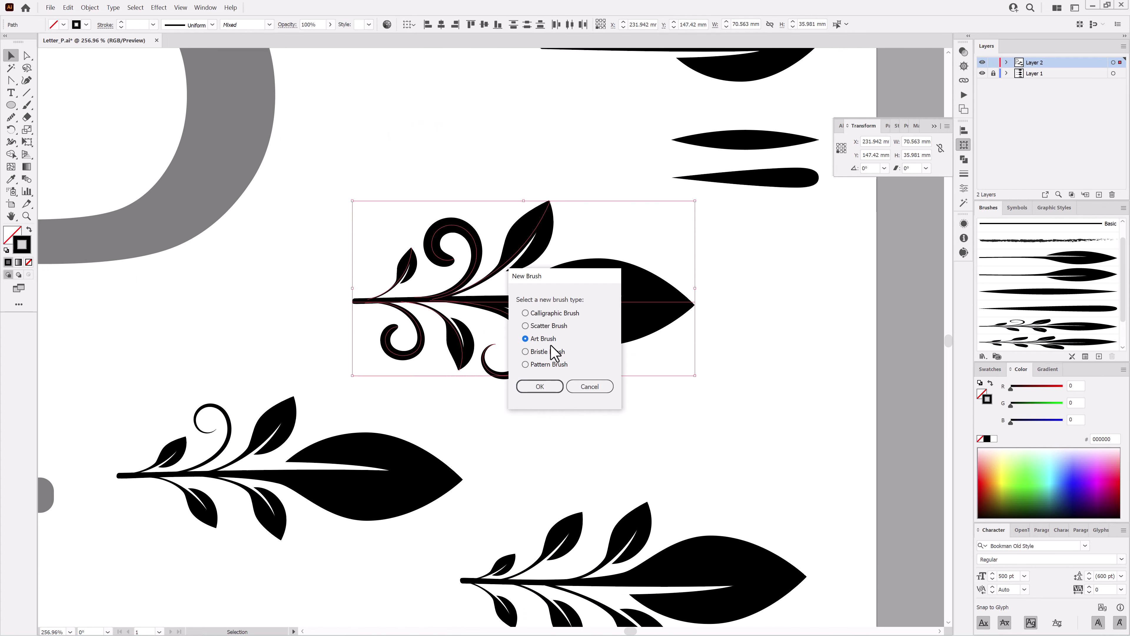
left_click(538, 386)
left_click(962, 426)
scroll(658, 423, "down", 5)
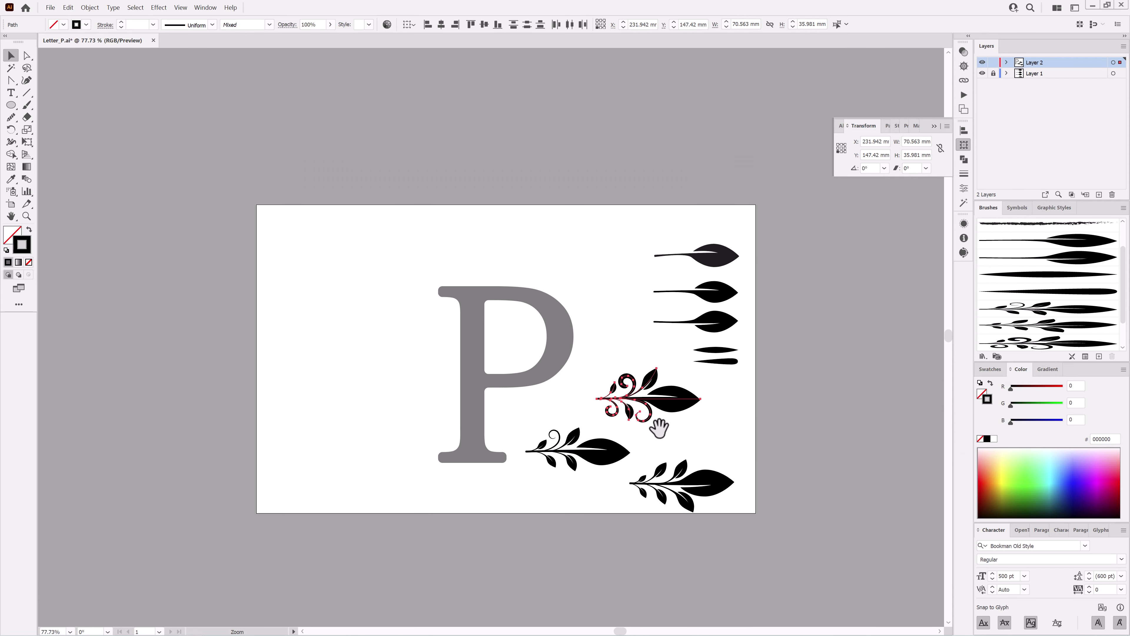
Step: Move the letter P onto a new layer via Cut and Paste in Place, hiding the flourish layer
left_click(463, 312)
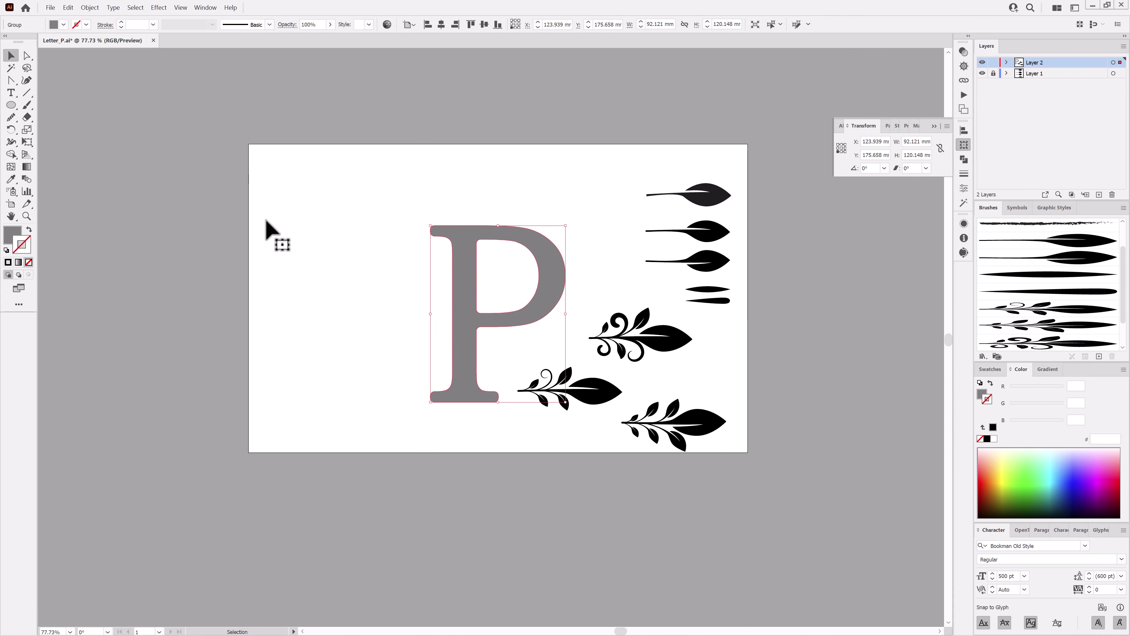
left_click(68, 7)
left_click(85, 42)
left_click(1099, 195)
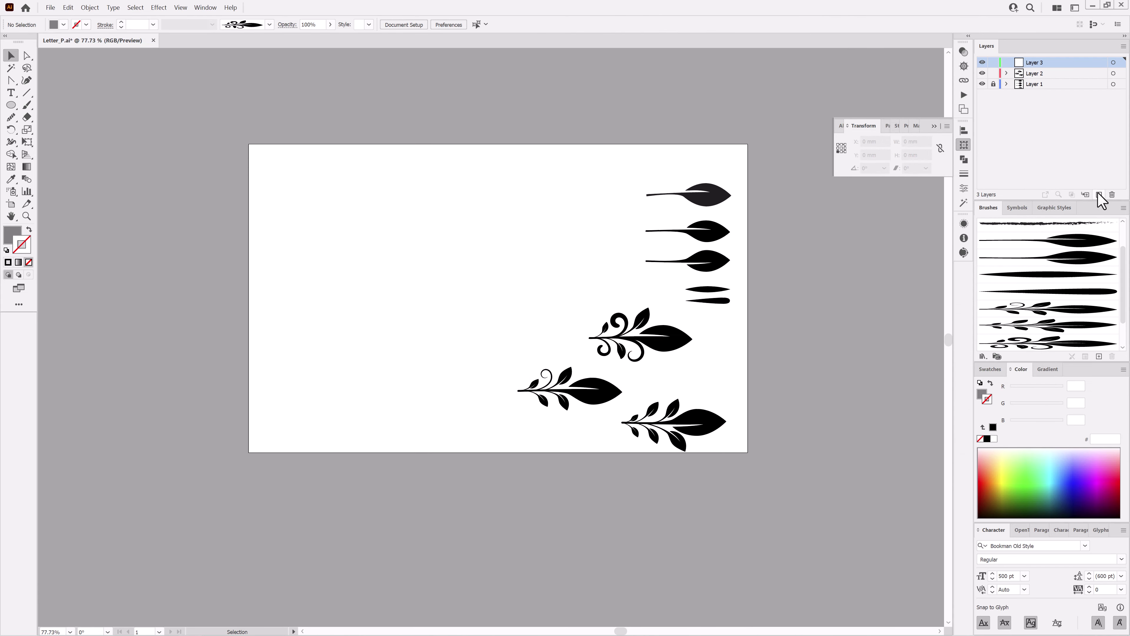
left_click(68, 7)
left_click(89, 87)
left_click(982, 73)
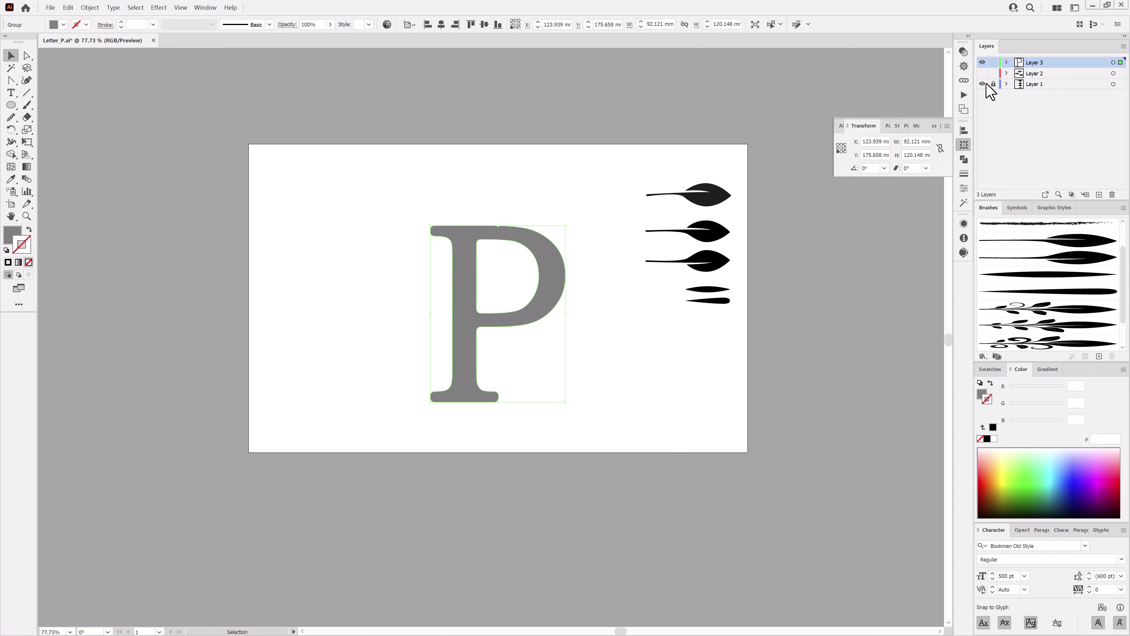
key("ctrl+l")
scroll(577, 399, "up", 5)
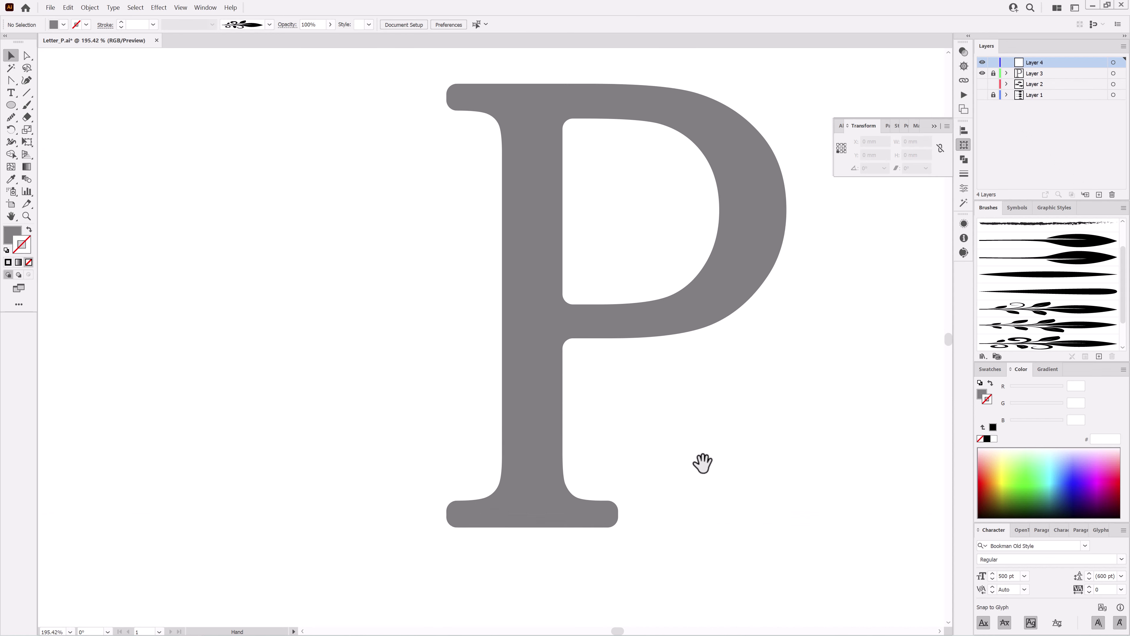
Step: Paint a leafy sprig stroke up the base of the P's stem
left_click_drag(702, 463, 674, 469)
left_click(27, 105)
left_click(1047, 342)
left_click(1046, 308)
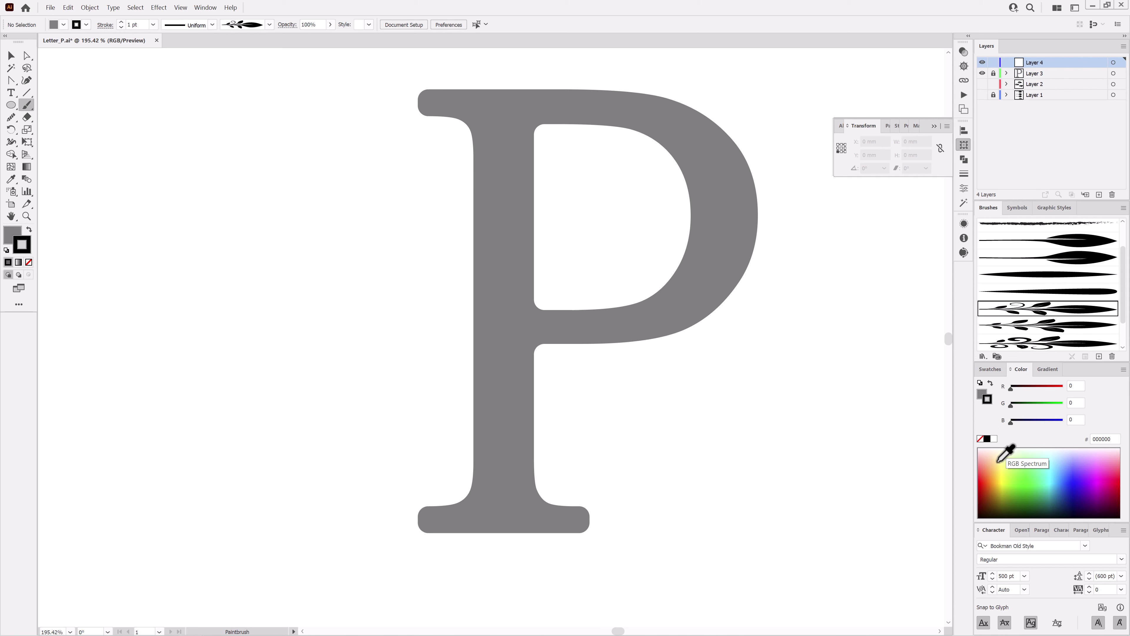
left_click_drag(510, 481, 537, 348)
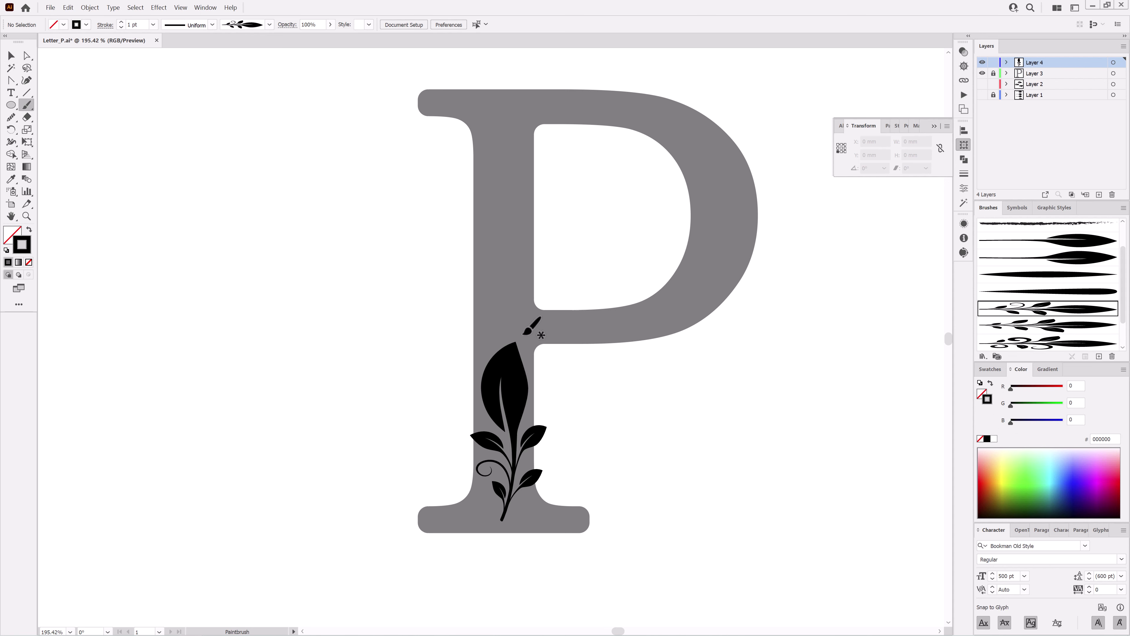
left_click_drag(528, 399, 542, 409)
left_click(699, 416, "ctrl")
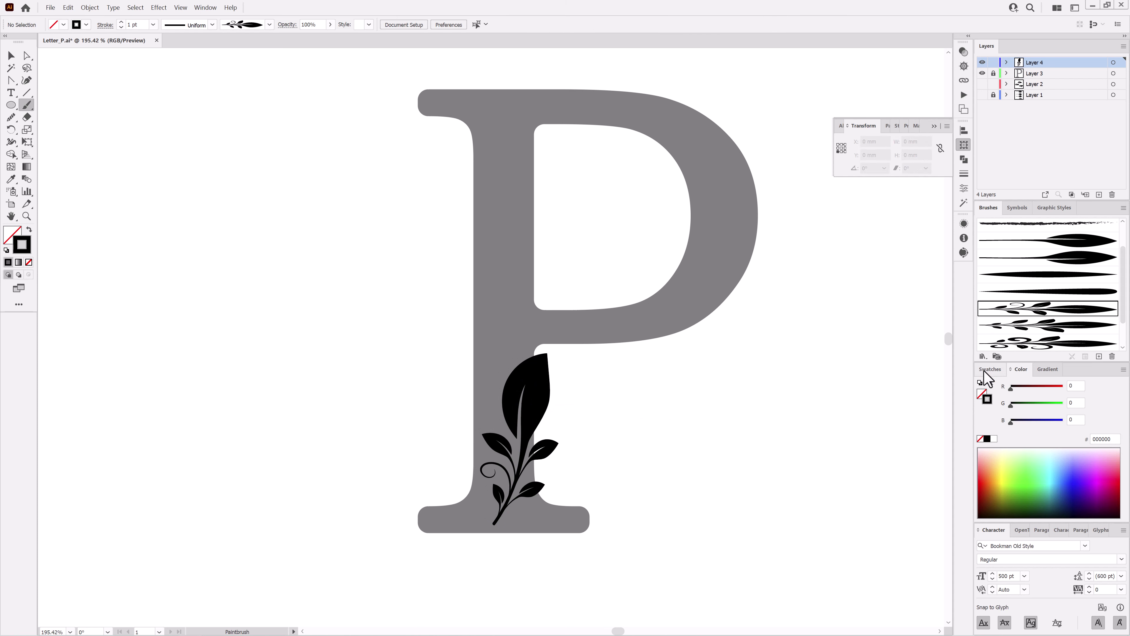
Step: Paint the flourish brush in dark grey higher up the P's stem, redrawing it once
left_click(989, 369)
left_click(995, 432)
left_click(1036, 342)
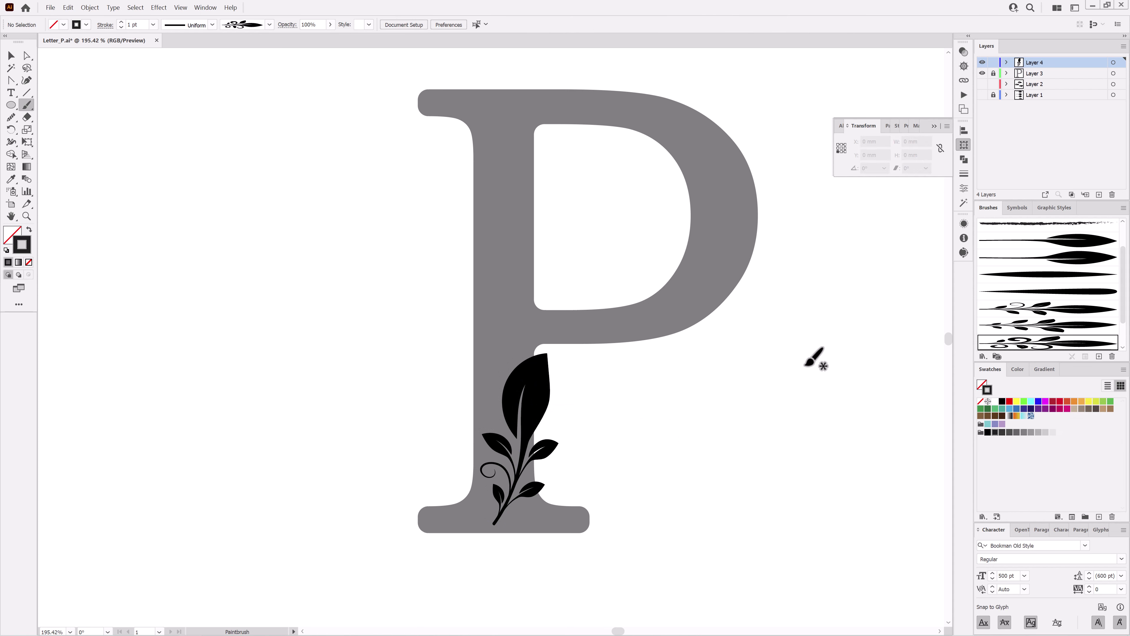
left_click_drag(490, 244, 496, 221)
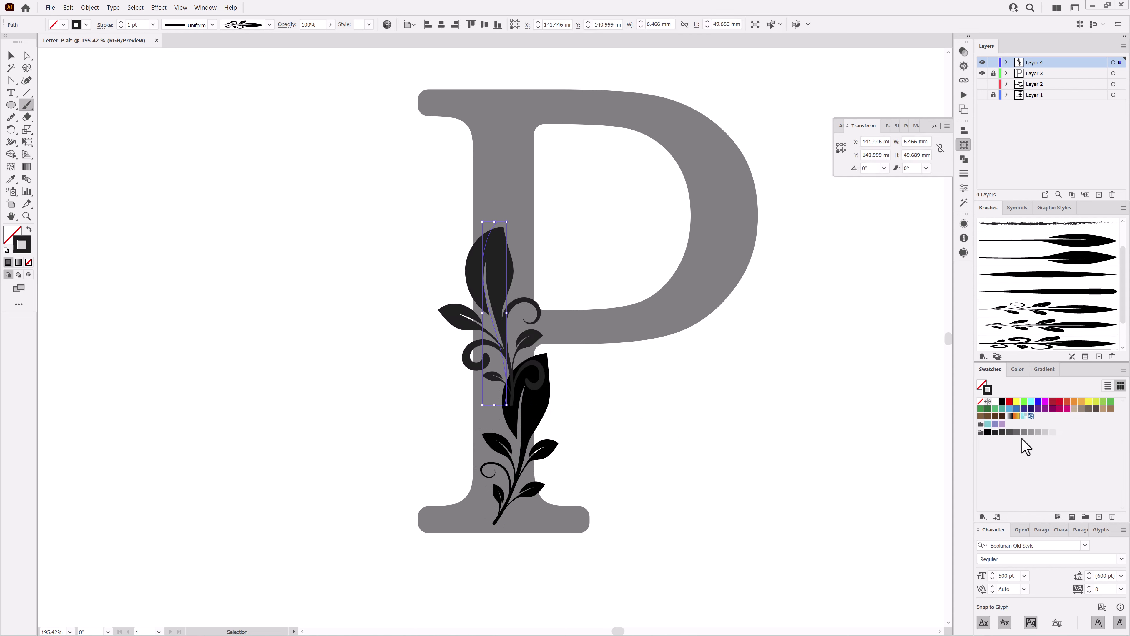
left_click(68, 7)
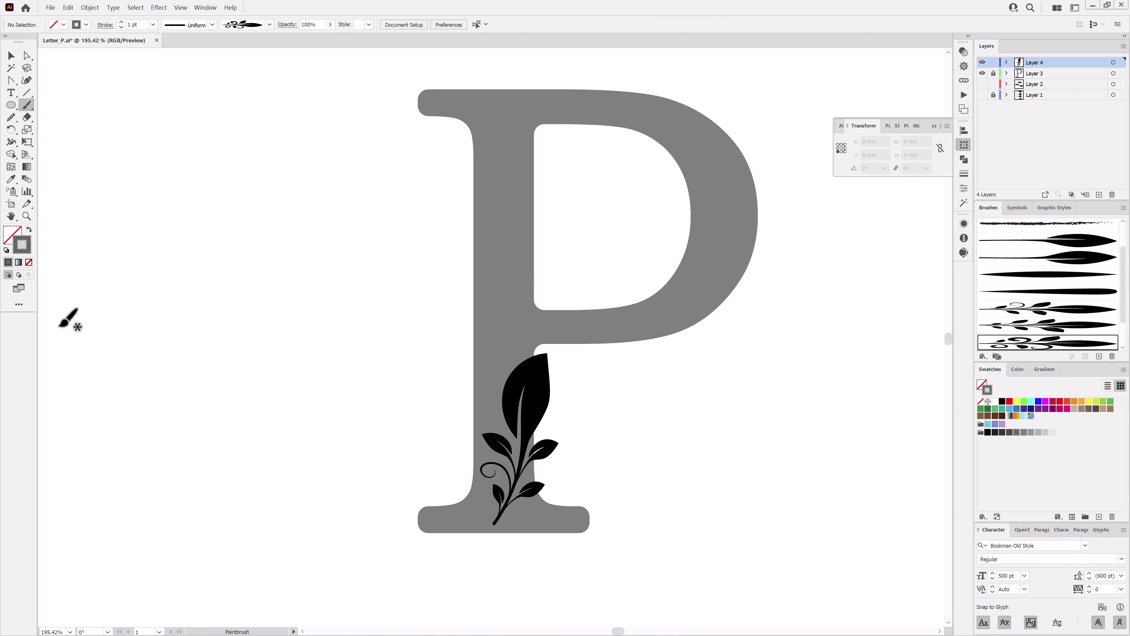
left_click_drag(489, 254, 489, 249)
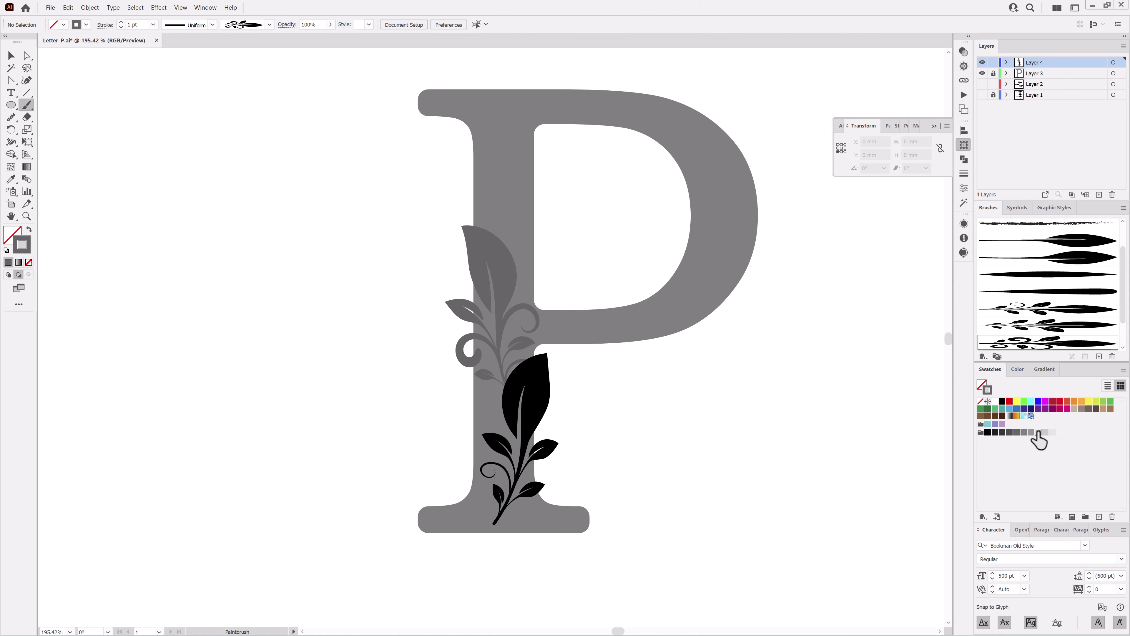
Step: Paint a leaf sprig up the upper stem and set its brush to Scale Proportionately
left_click(1053, 325)
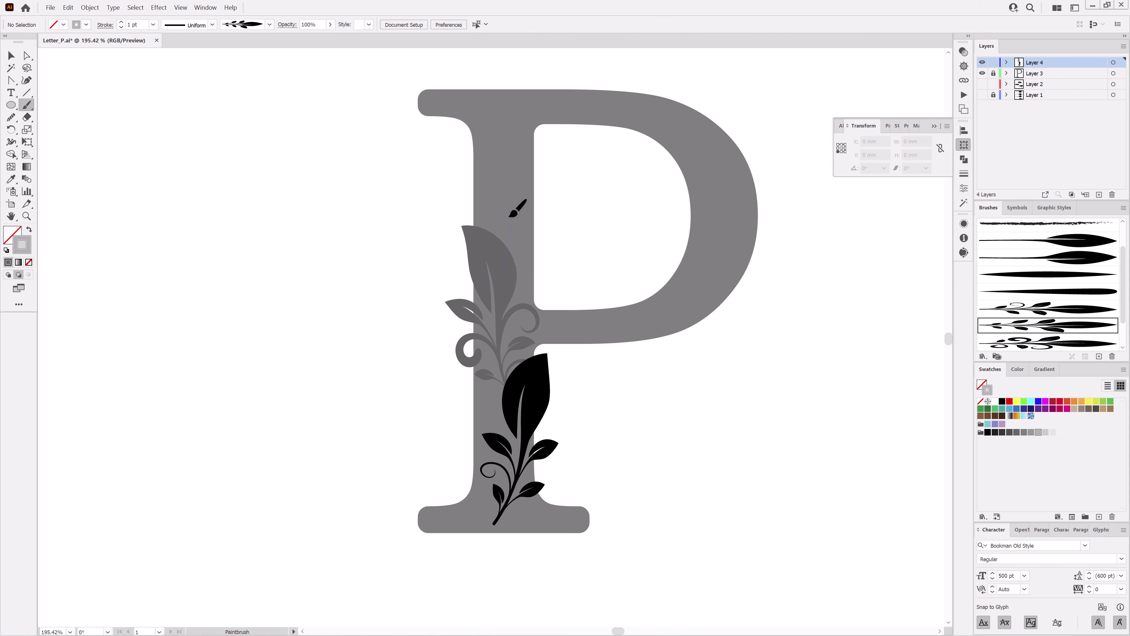
left_click_drag(510, 216, 522, 113)
double_click(1019, 329)
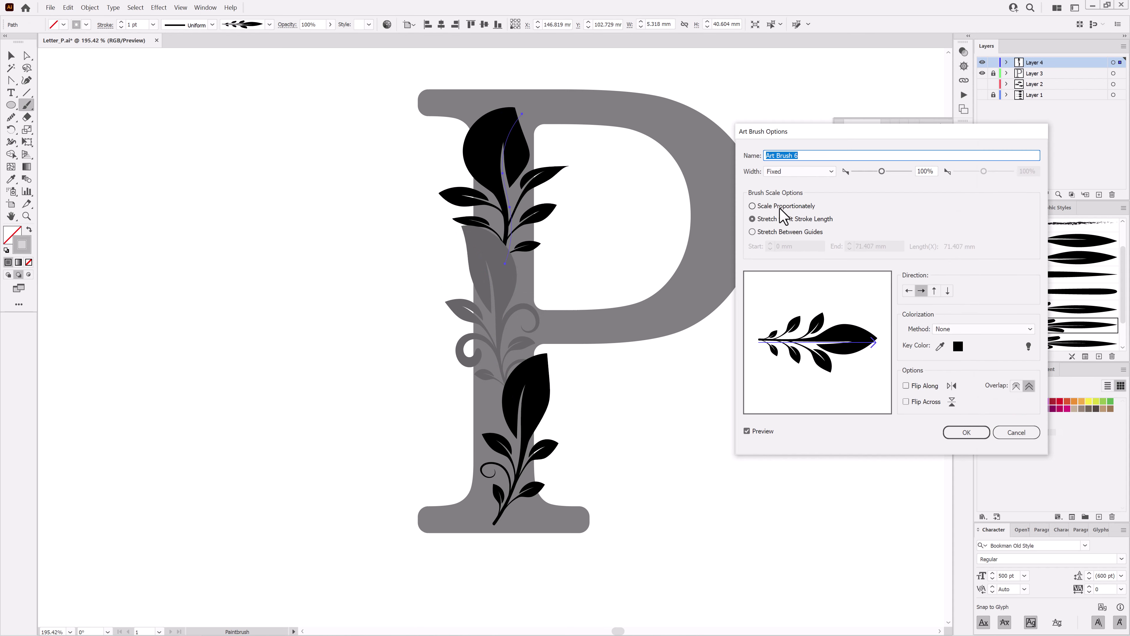
left_click(775, 202)
left_click(976, 434)
left_click(874, 384)
Step: Set the leaf brush colorization to Tints and apply it to existing strokes
double_click(1041, 330)
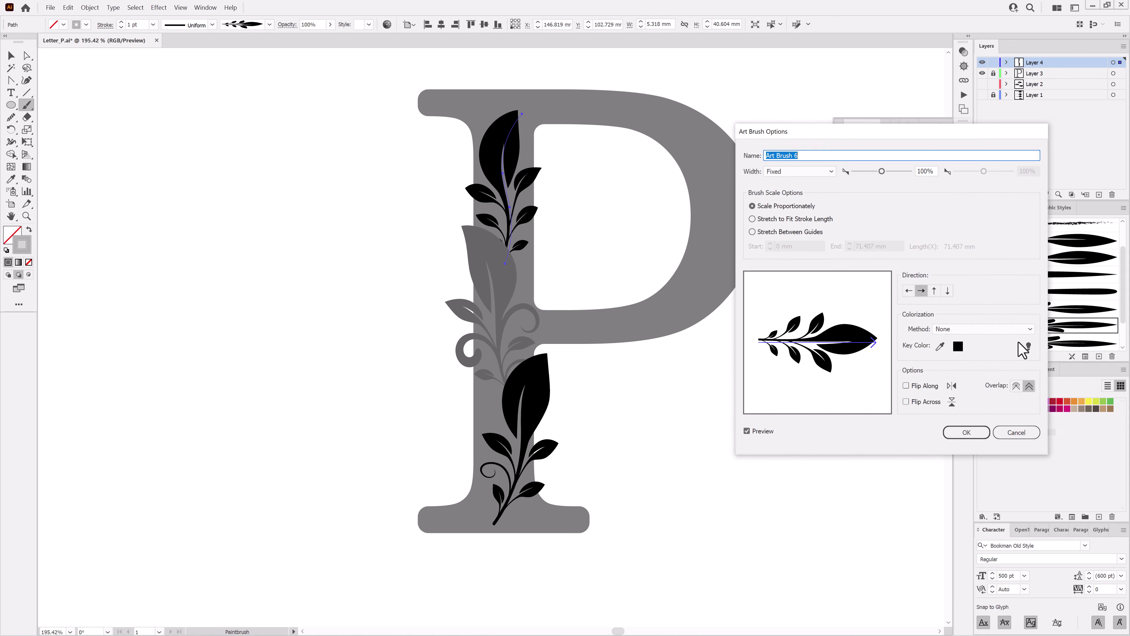
left_click(943, 329)
left_click(934, 349)
left_click(966, 431)
left_click(874, 312)
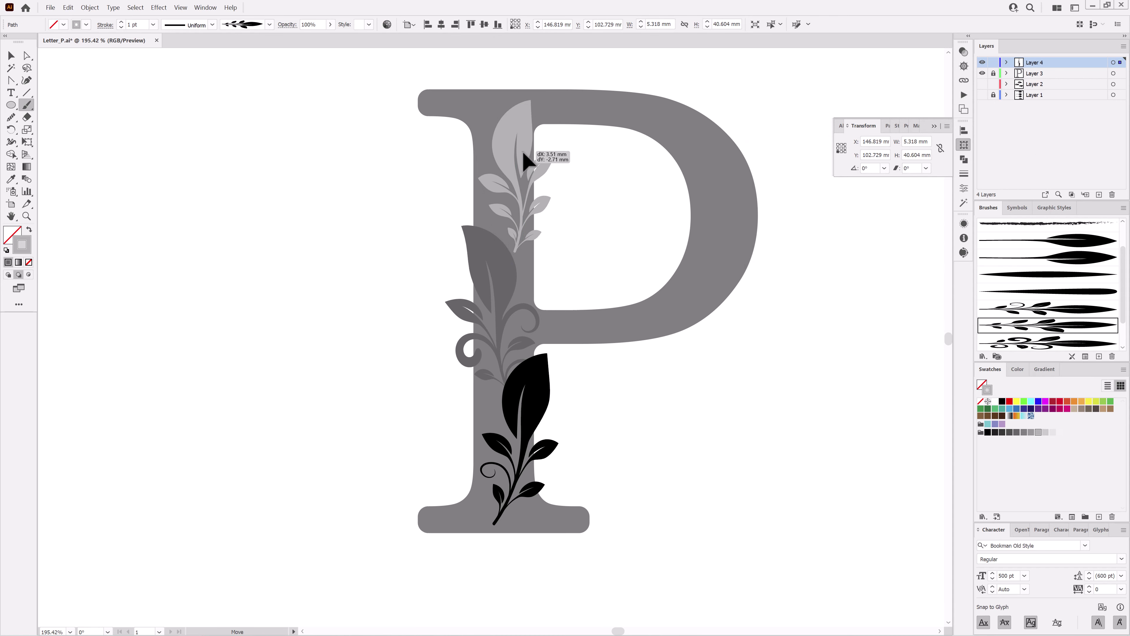
left_click(738, 461, "ctrl")
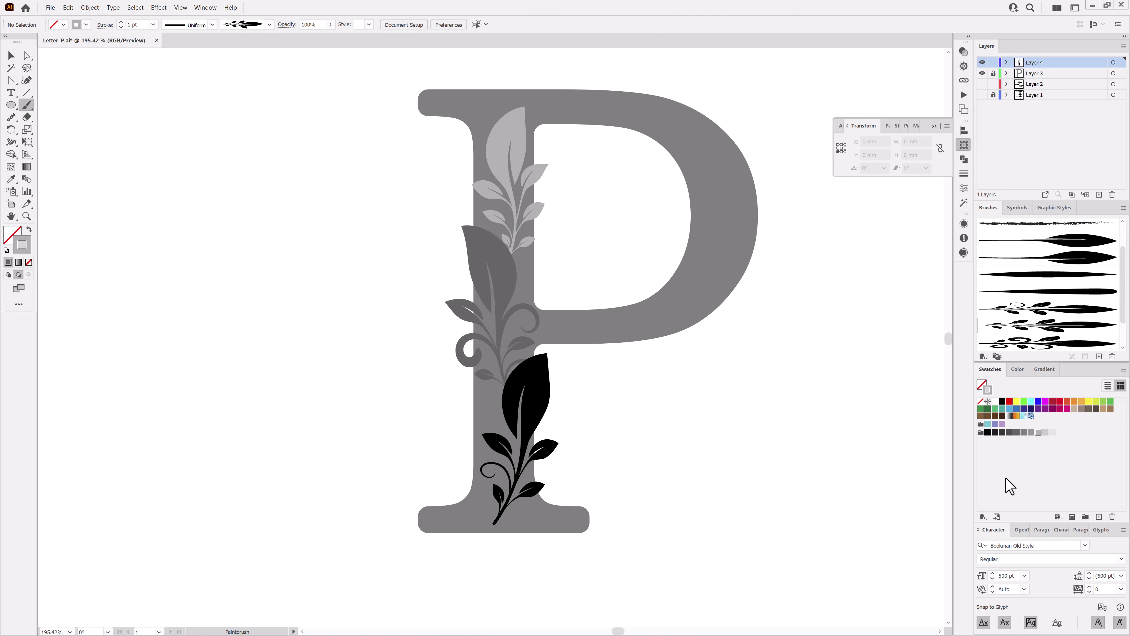
Step: Add a new layer below Layer 3 and paint pale leaves at the stem's base and to its right
left_click(1098, 194)
mouse_move(1037, 63)
left_mouse_down()
mouse_move(1002, 78)
mouse_move(1023, 81)
left_mouse_up()
left_click_drag(472, 504, 421, 383)
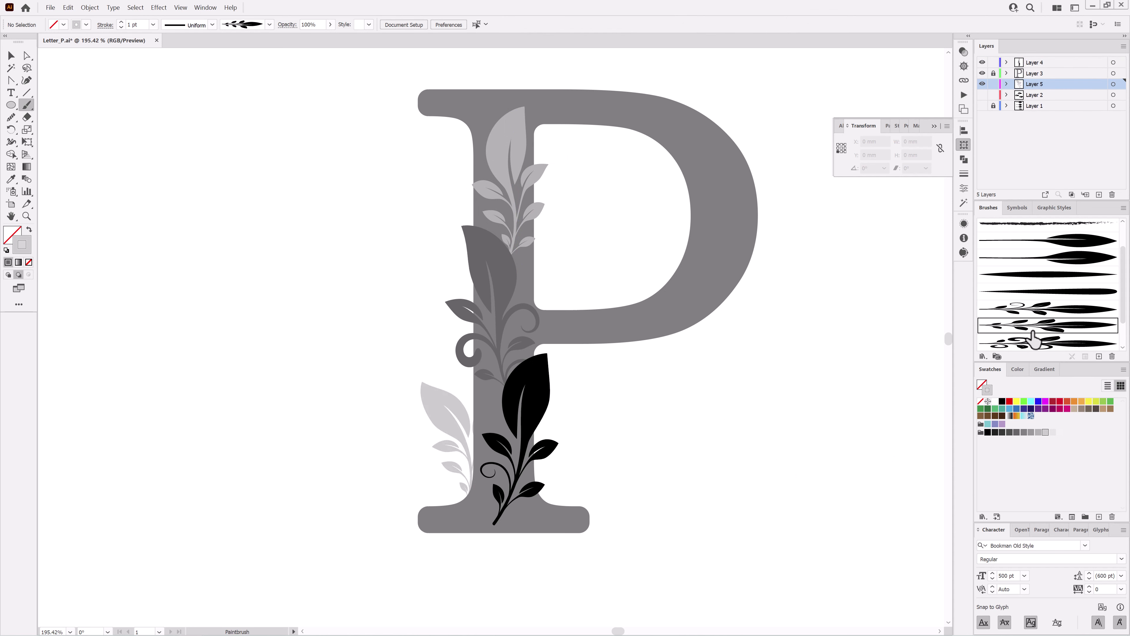
left_click(1045, 342)
left_click_drag(587, 353, 588, 352)
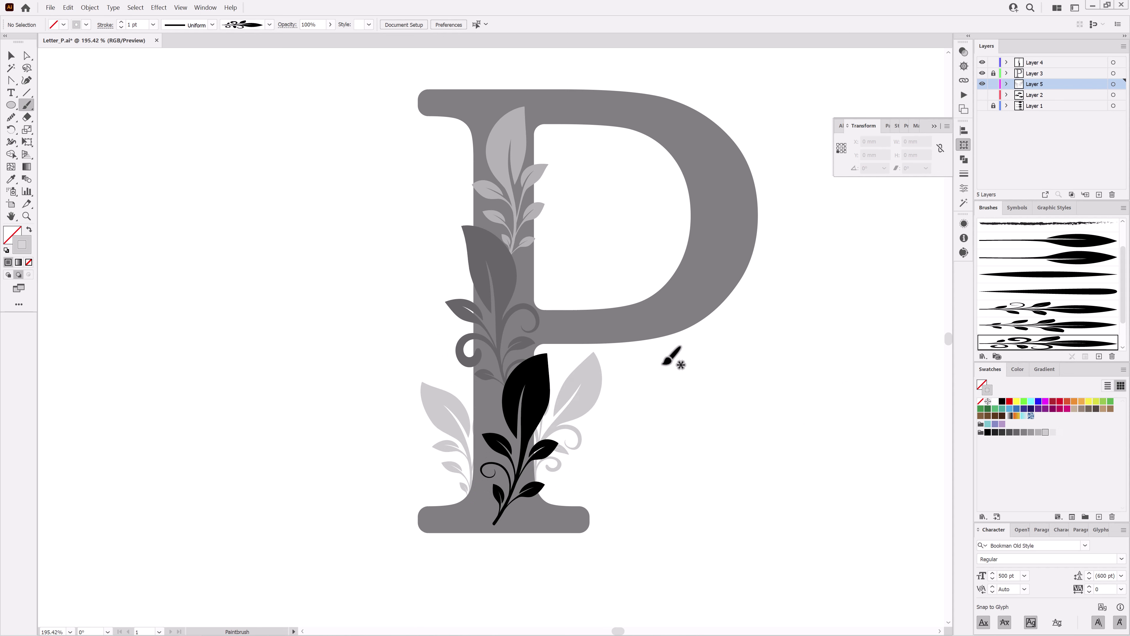
Step: Paint pale leaves inside the P's bowl, left of the stem and at its upper left
left_click(1017, 307)
left_click_drag(536, 305, 567, 191)
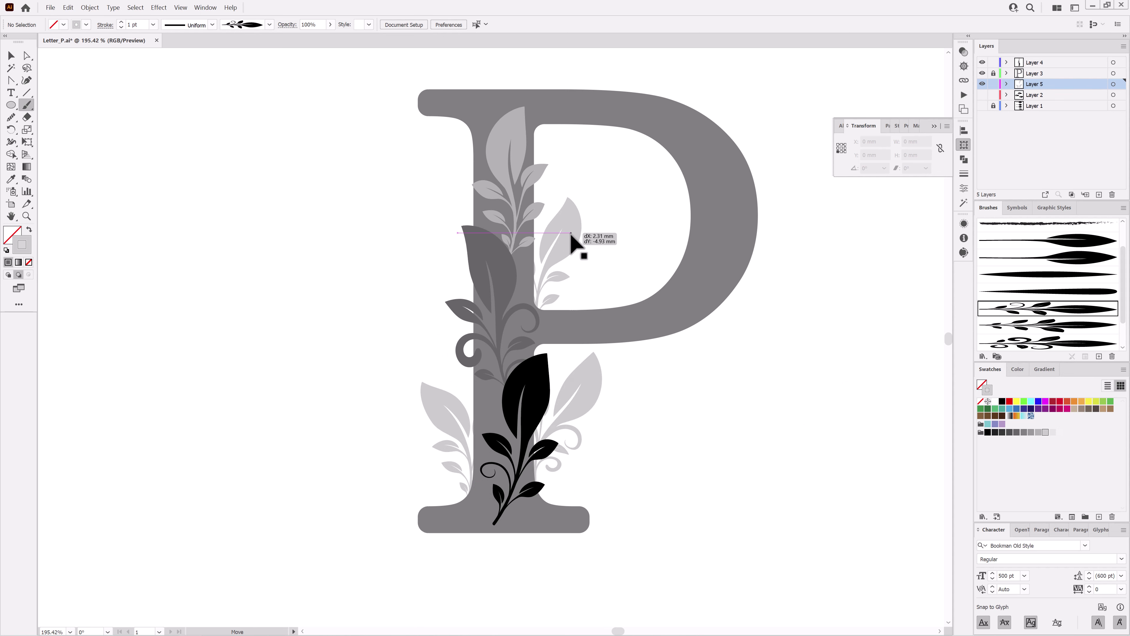
left_click(1037, 341)
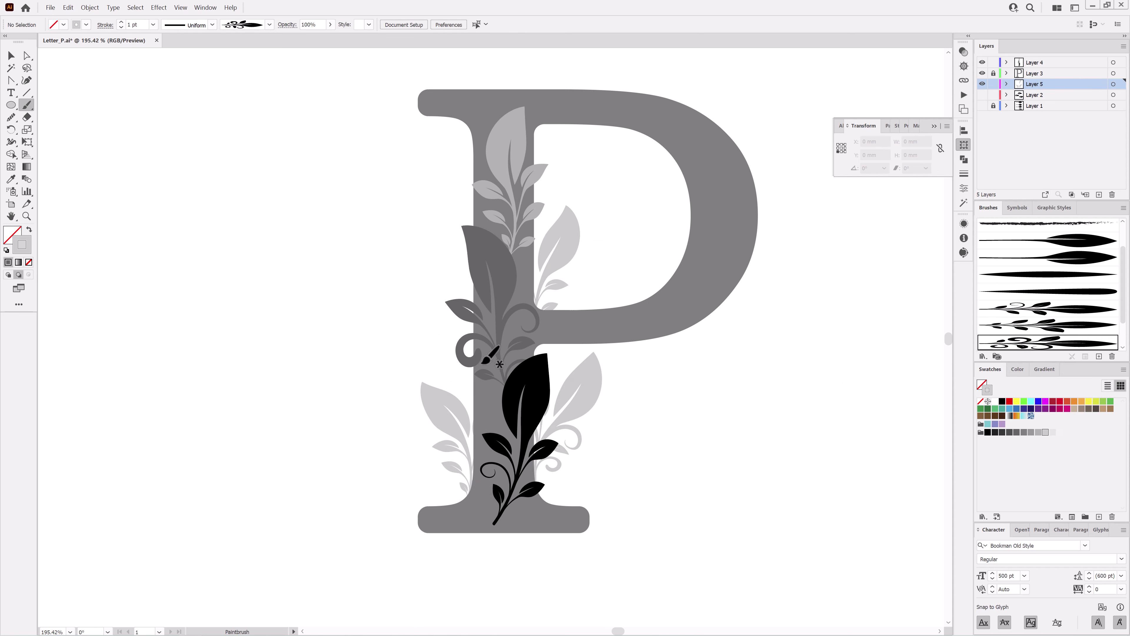
left_click_drag(445, 262, 445, 261)
left_click(1068, 309)
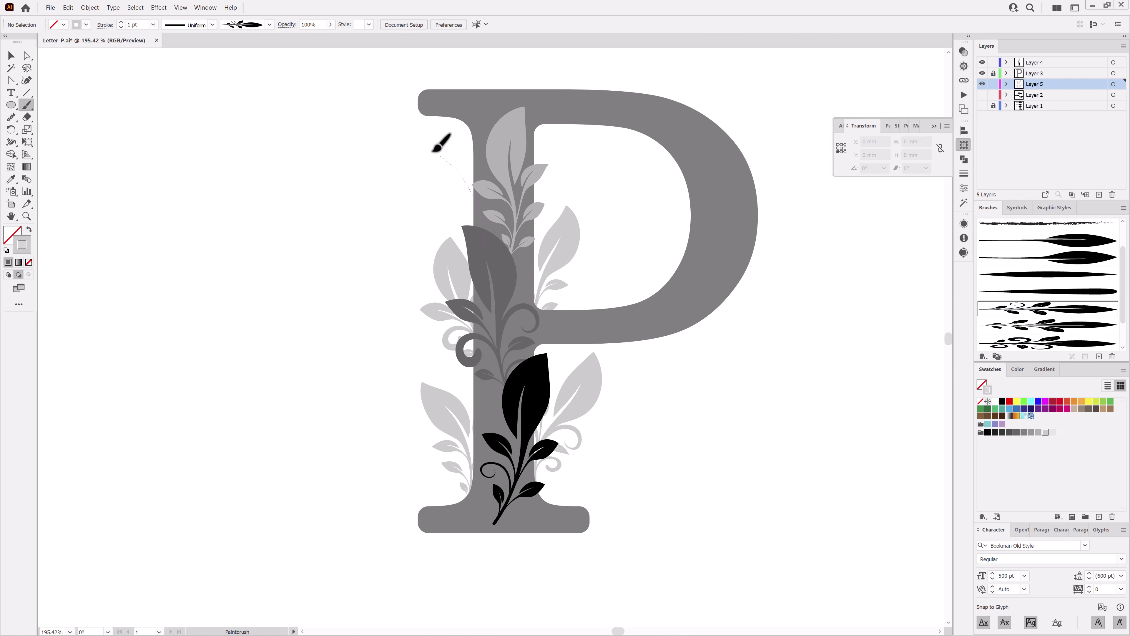
left_click_drag(432, 151, 415, 144)
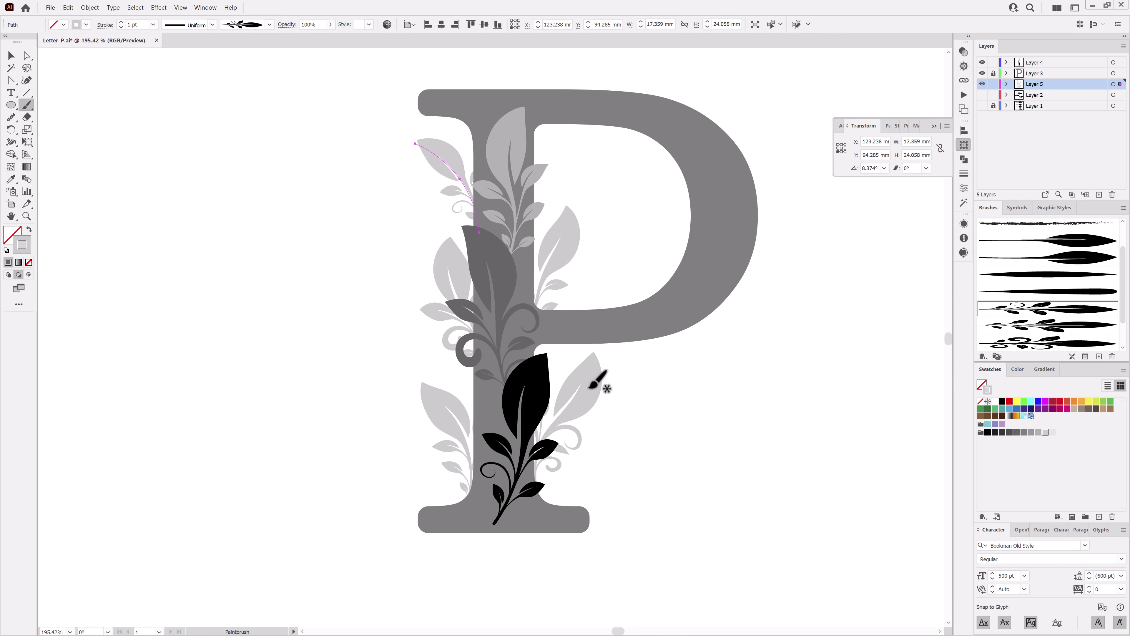
Step: Paint large faint leaves behind the bowl, left of the stem and above the letter
scroll(668, 429, "down", 2)
key("ctrl+shift+a")
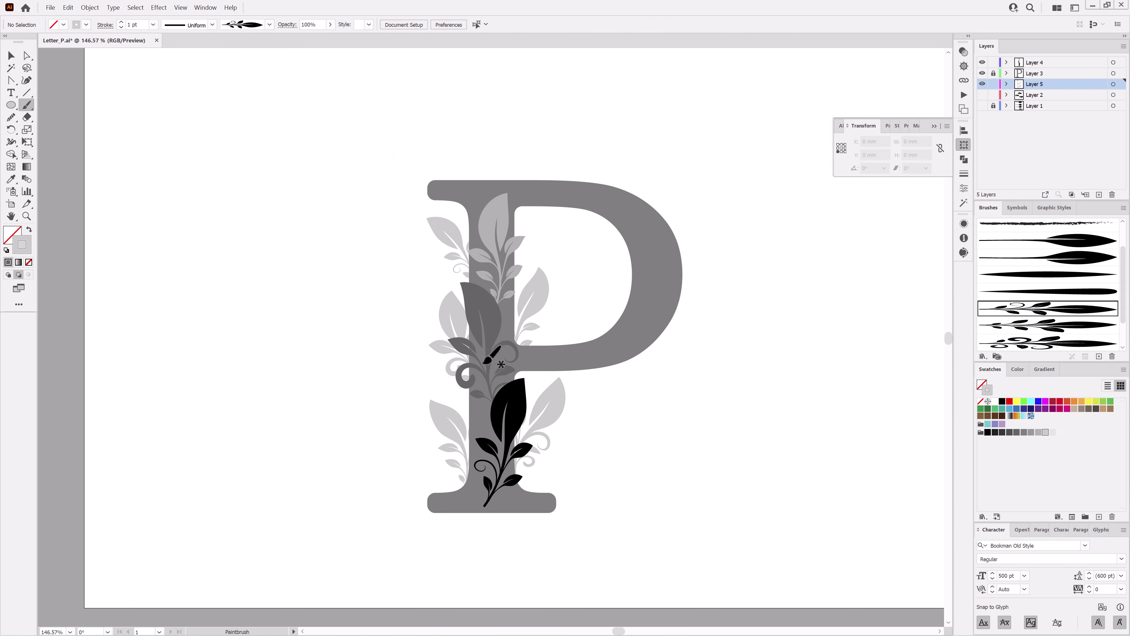
left_click(1051, 432)
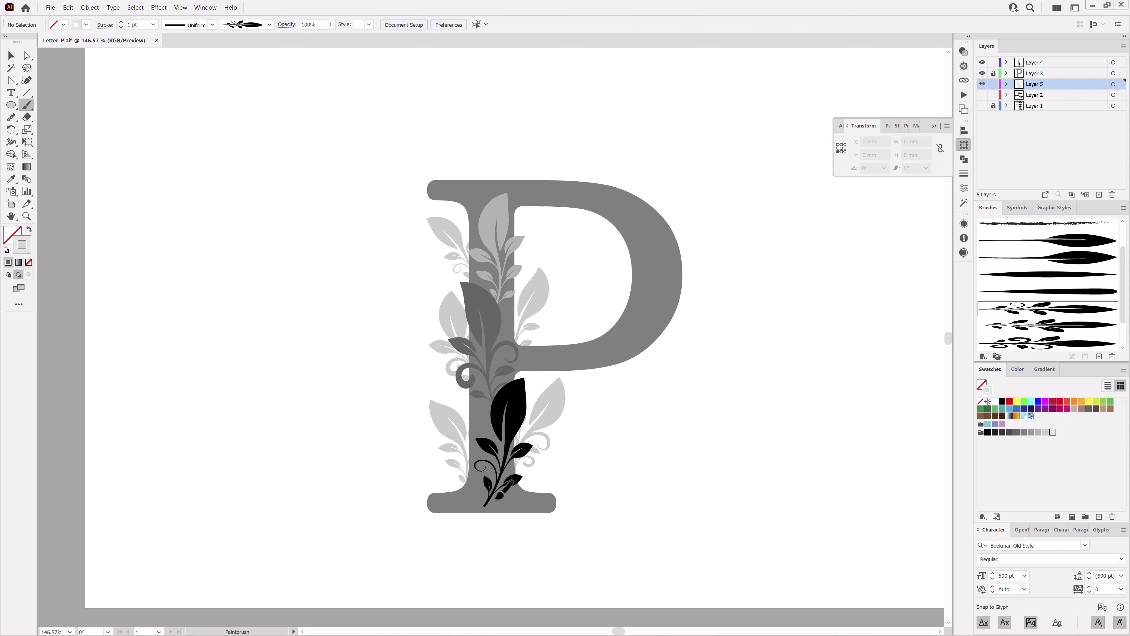
left_click_drag(512, 485, 588, 285)
left_click(1042, 330)
left_click_drag(477, 440, 419, 313)
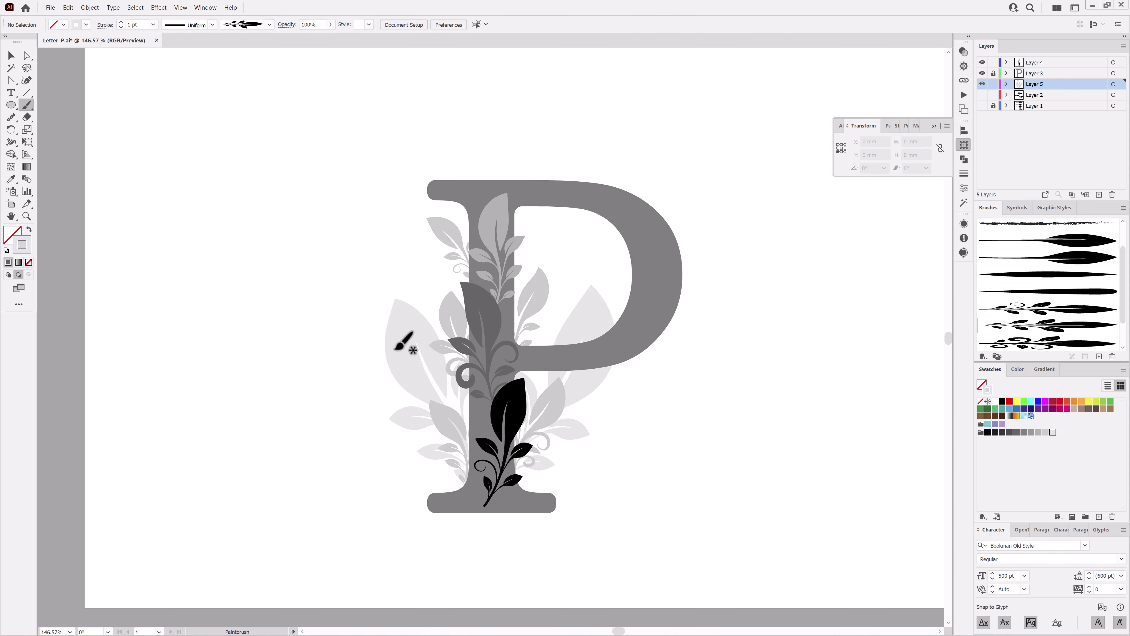
left_click(999, 344)
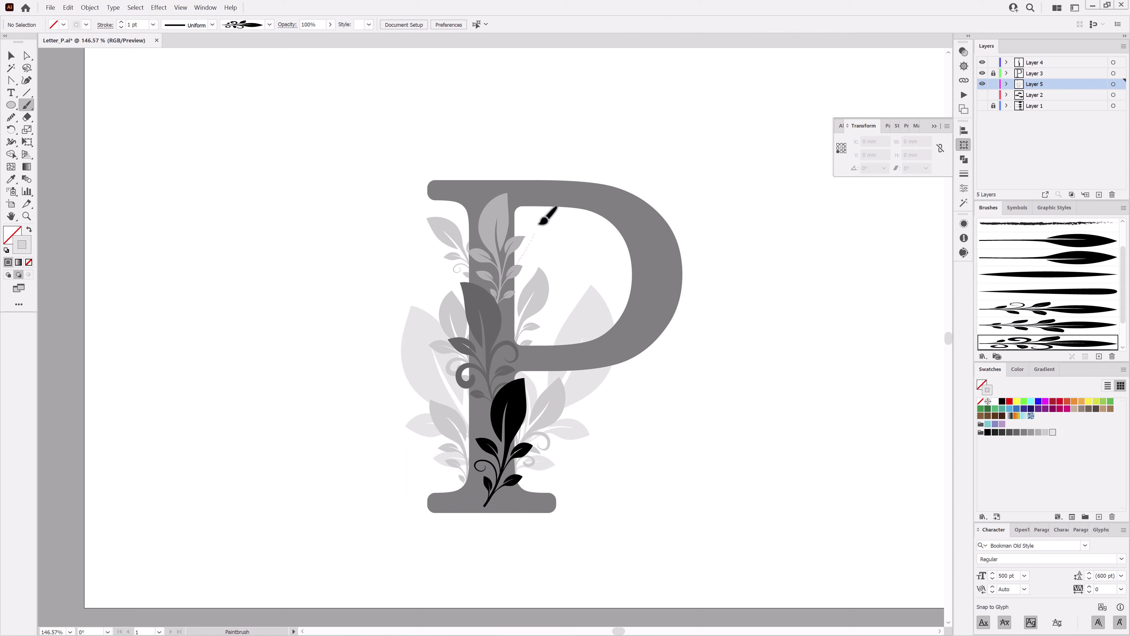
left_click_drag(539, 224, 557, 155)
Step: Rotate the bowl's leaf about 9 degrees, then make Layer 3 active
left_click(1050, 308)
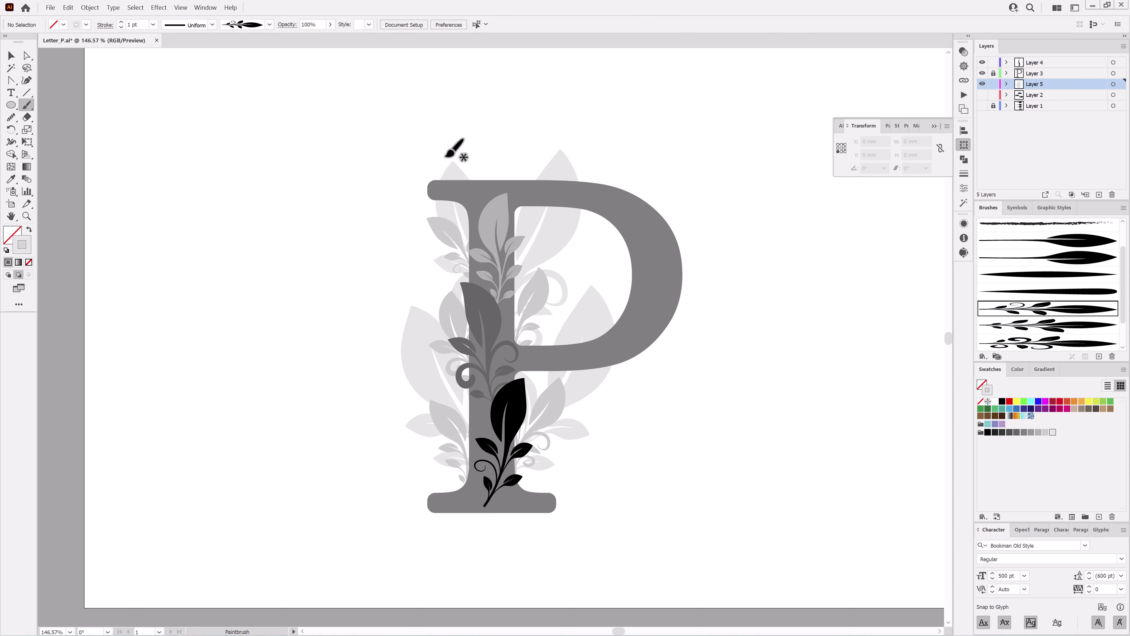
left_click(582, 307, "ctrl")
left_click_drag(581, 277, 586, 300)
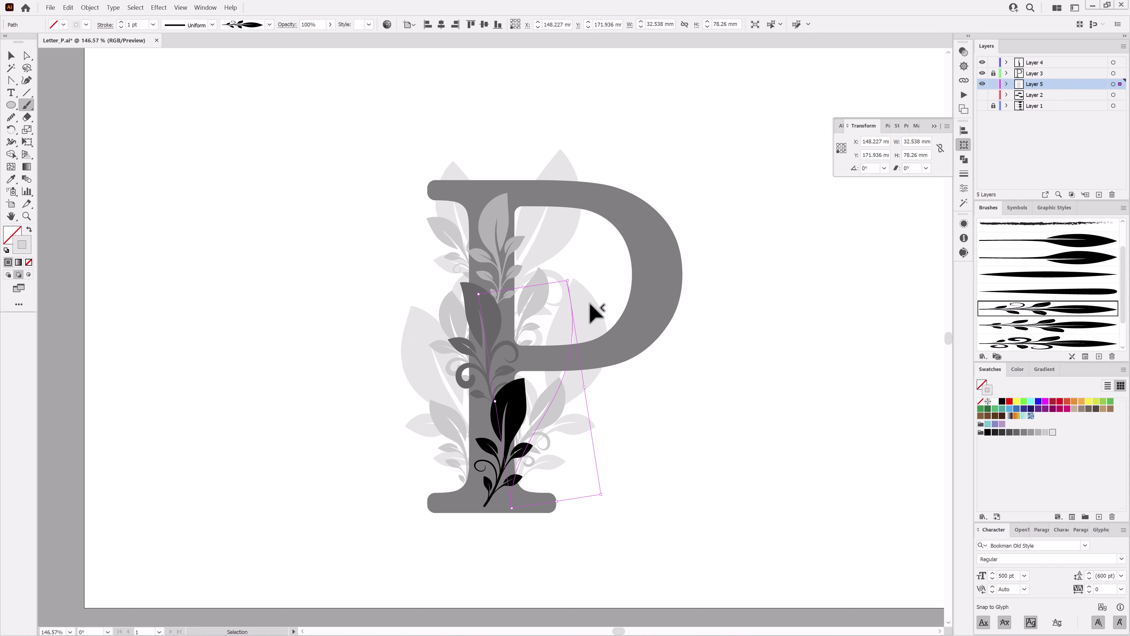
left_click(728, 373, "ctrl")
left_click(1050, 74)
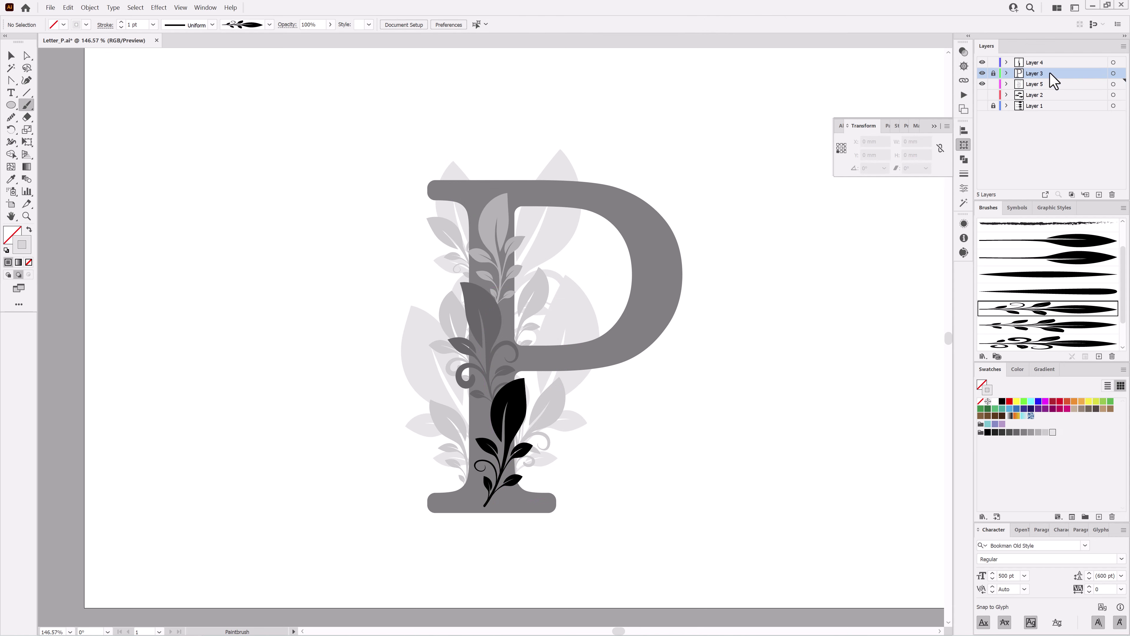
Step: Paint a grey curl beside the stem's base with the thin tapered brush
left_click(1069, 276)
scroll(478, 503, "up", 5)
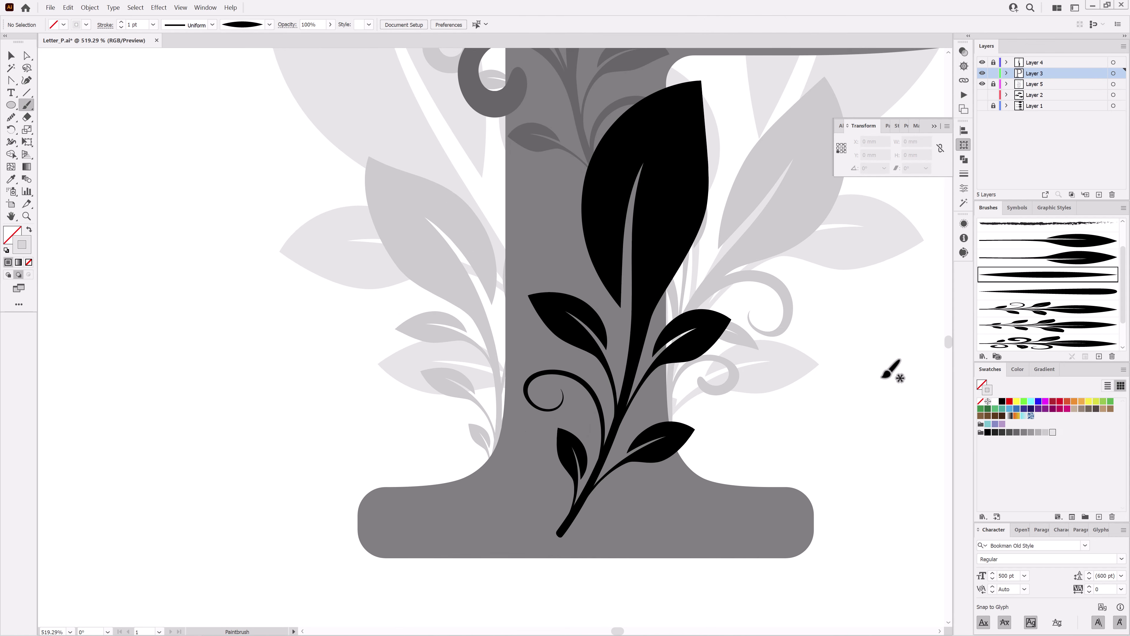
left_click(1114, 73)
left_click(897, 412, "ctrl")
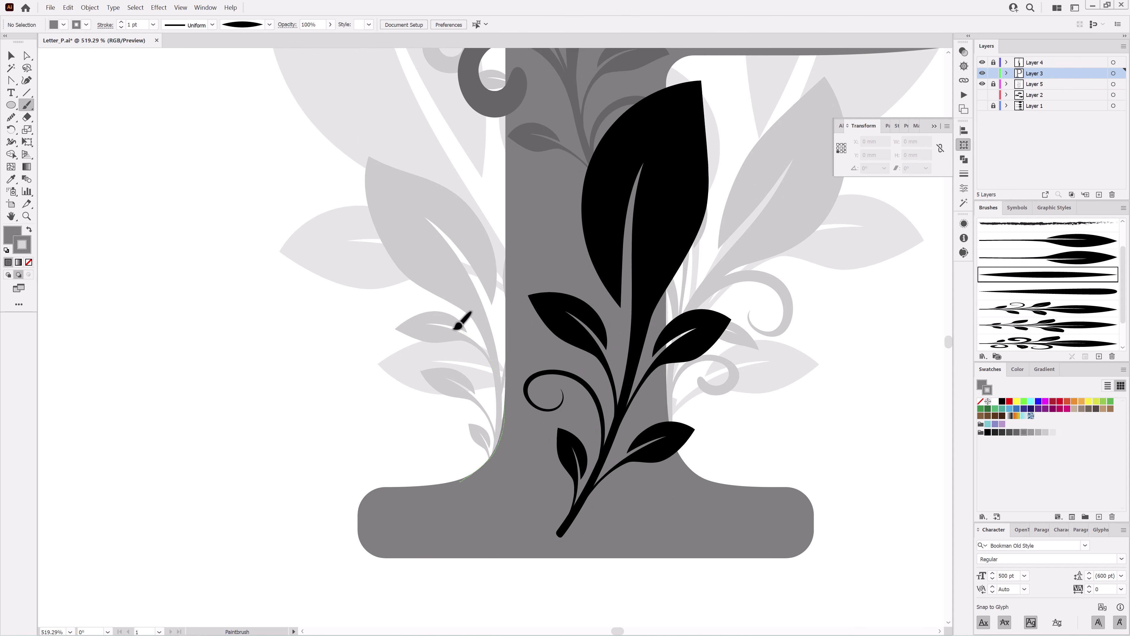
left_click_drag(417, 405, 471, 374)
Step: Set Layer 3's colour label to Orange
double_click(1074, 74)
left_click(552, 287)
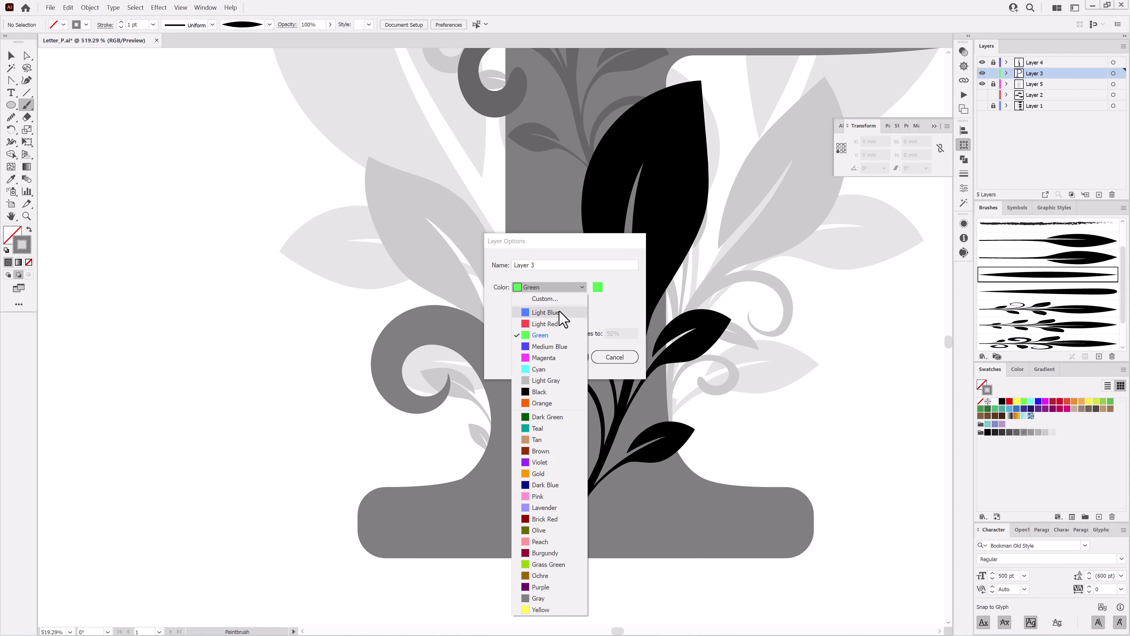
left_click(541, 403)
left_click(567, 357)
Step: Thin the curl's stroke to 0.5 pt
scroll(585, 472, "down", 4)
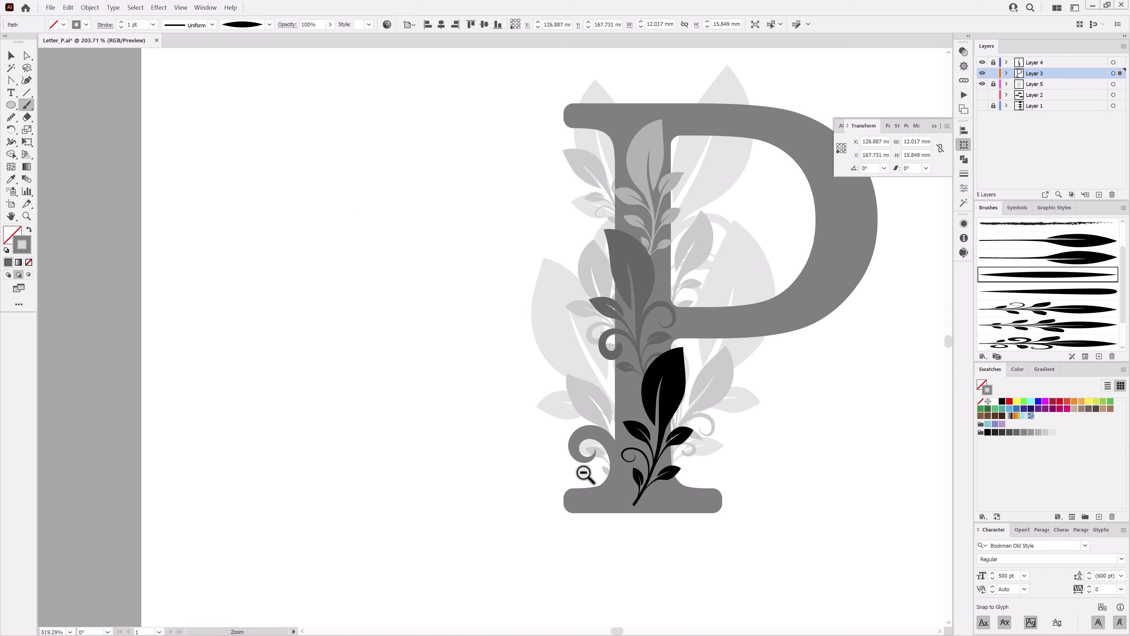
scroll(585, 472, "up", 2)
left_click(121, 28)
left_click(121, 28)
scroll(520, 368, "right", 5)
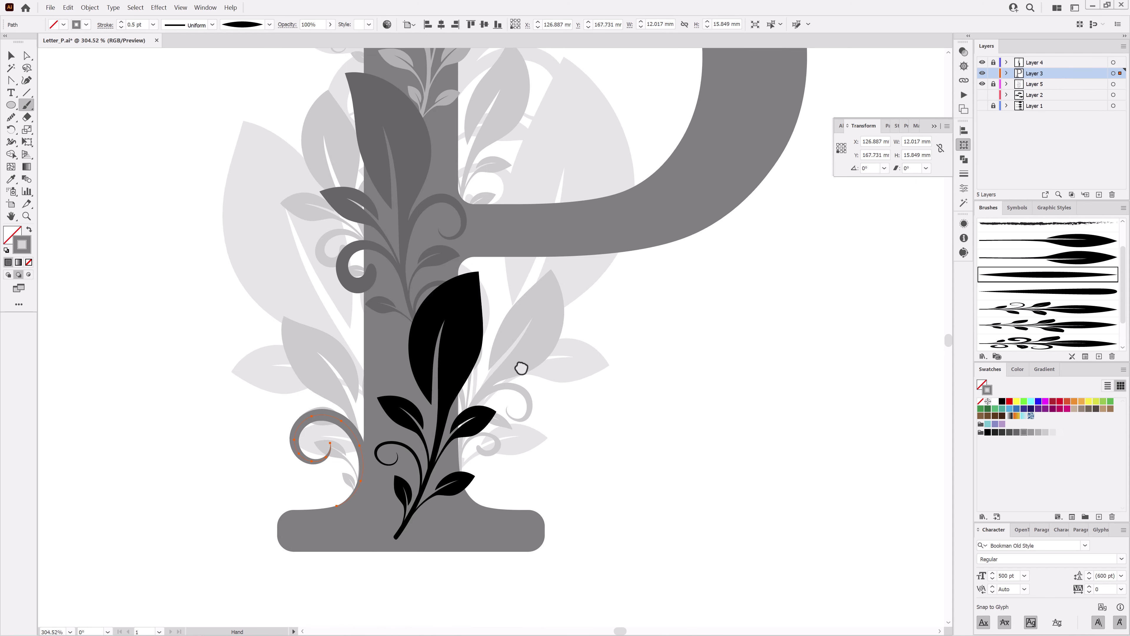
scroll(610, 426, "up", 3)
key("ctrl+shift+a")
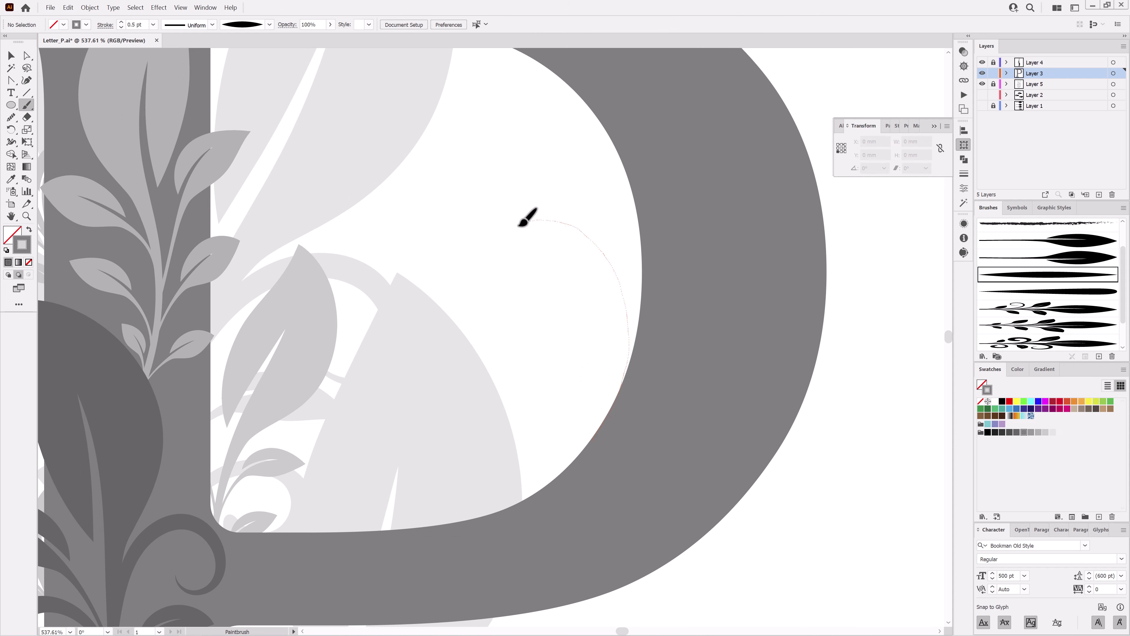
Step: After undoing two brushed curls, draw a spiral in the P's bowl with the Spiral tool
left_click_drag(499, 350, 640, 381)
left_click(68, 8)
left_click_drag(507, 308, 606, 374)
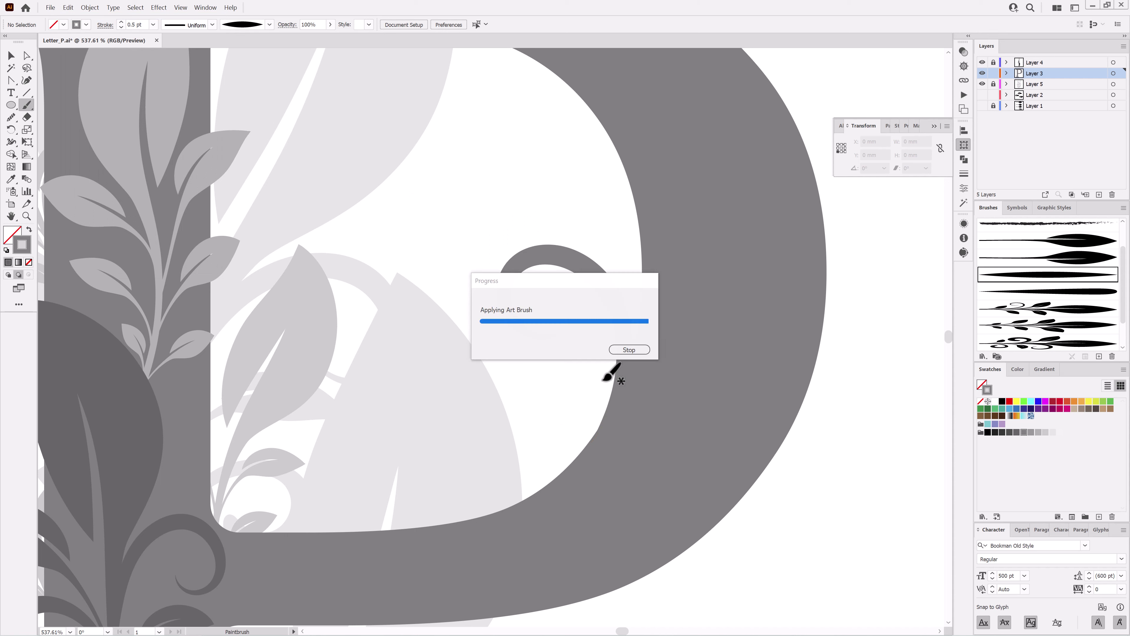
left_click(68, 8)
left_click(78, 19)
left_click_drag(26, 93, 53, 109)
left_click(67, 117)
left_click_drag(610, 370, 556, 345)
Step: Apply the tapered brush to the spiral, flip it horizontally, and rotate it into the bowl
left_click(1048, 274)
left_click(947, 126)
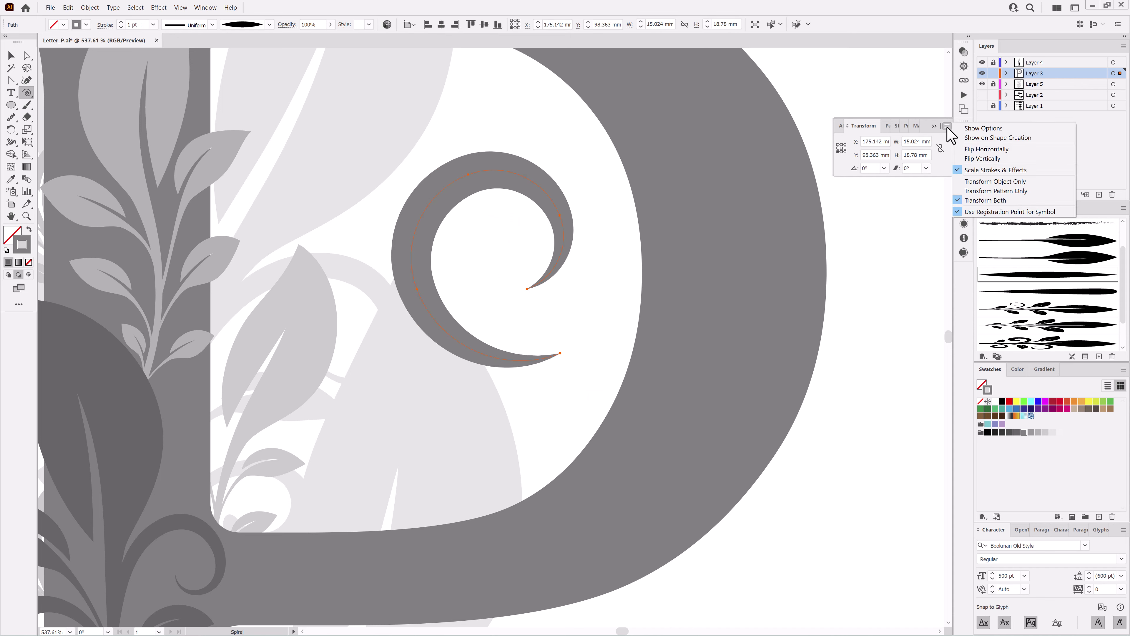
left_click(978, 157)
key("e")
left_click_drag(374, 234, 596, 286)
left_click_drag(693, 305, 621, 171)
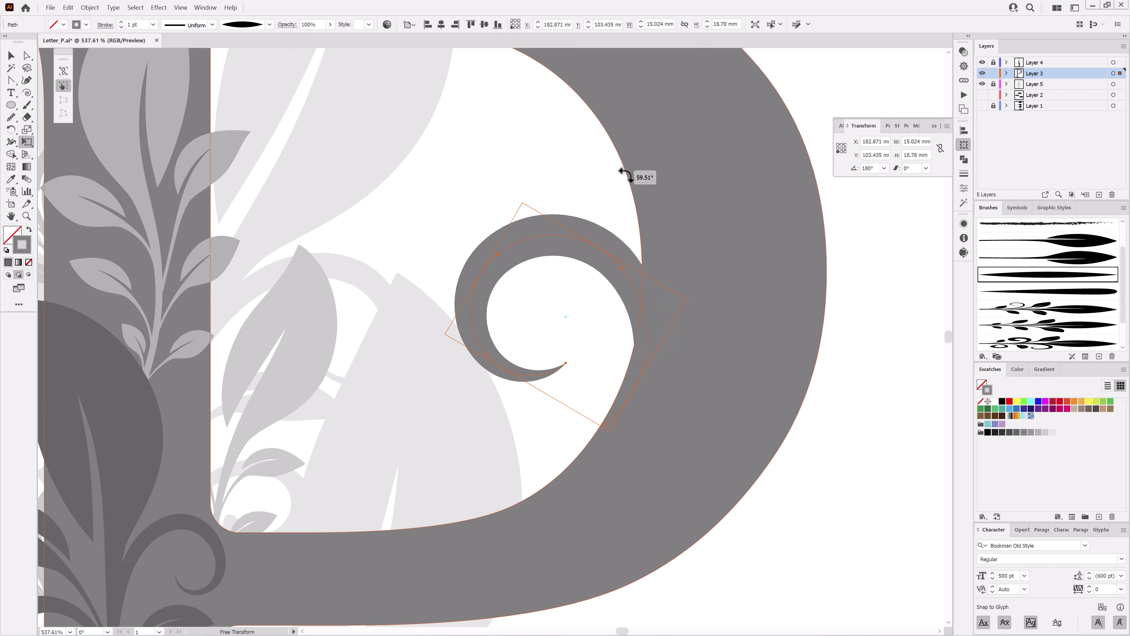
left_click_drag(586, 249, 550, 258)
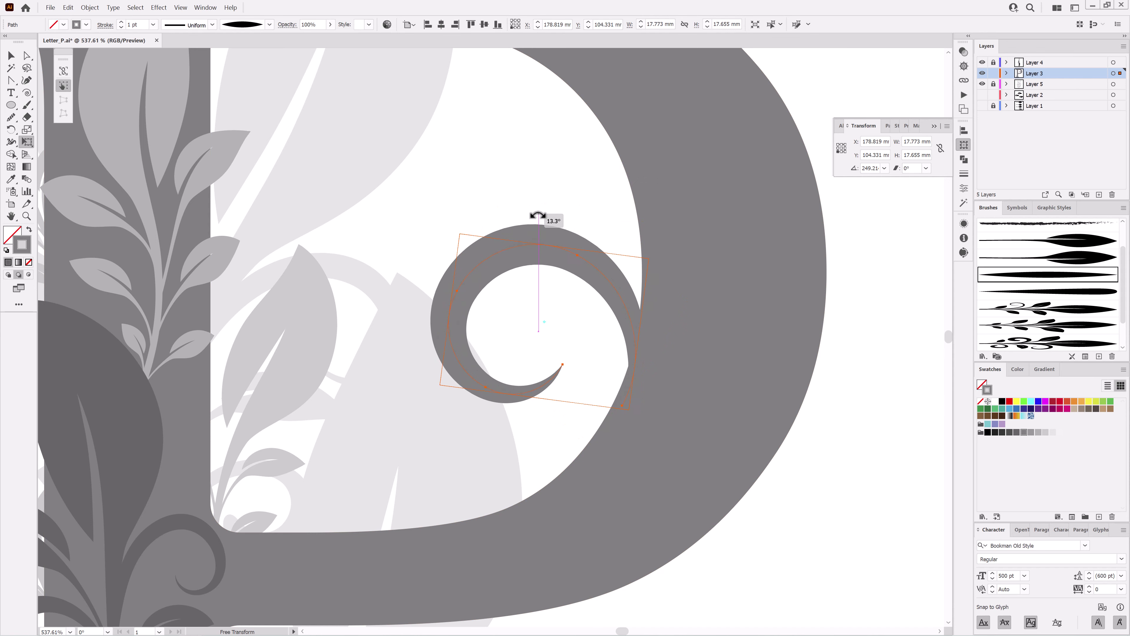
left_click_drag(537, 219, 575, 214)
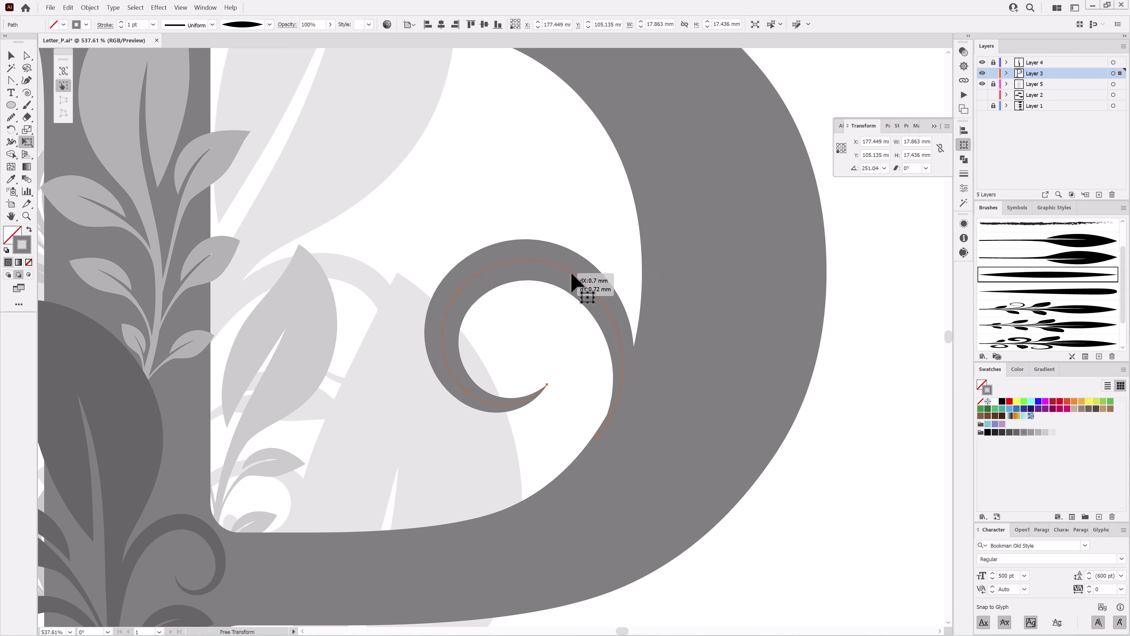
Step: Set the spiral's stroke to 0.75 pt and enlarge it slightly
left_click(121, 27)
scroll(714, 323, "down", 2)
left_click_drag(648, 308, 654, 312)
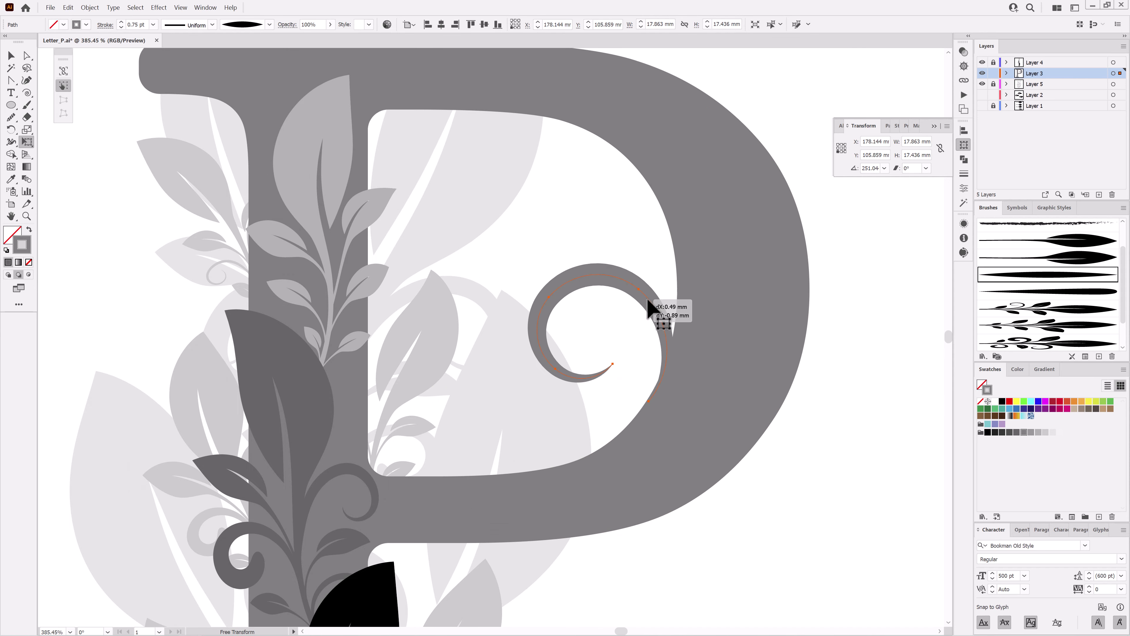
left_click(785, 151)
Step: Paint a curl joining the spiral to the bowl with the fifth brush, then smooth it
left_click(1037, 294)
scroll(664, 319, "up", 4)
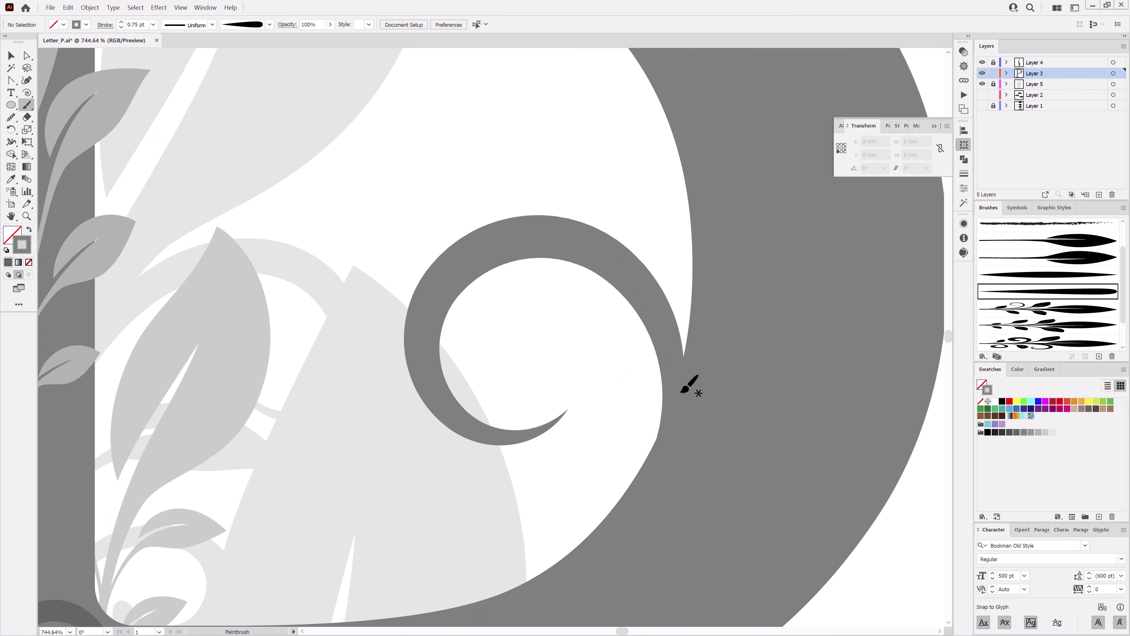
mouse_move(592, 211)
left_mouse_down()
mouse_move(549, 228)
mouse_move(621, 217)
left_mouse_up()
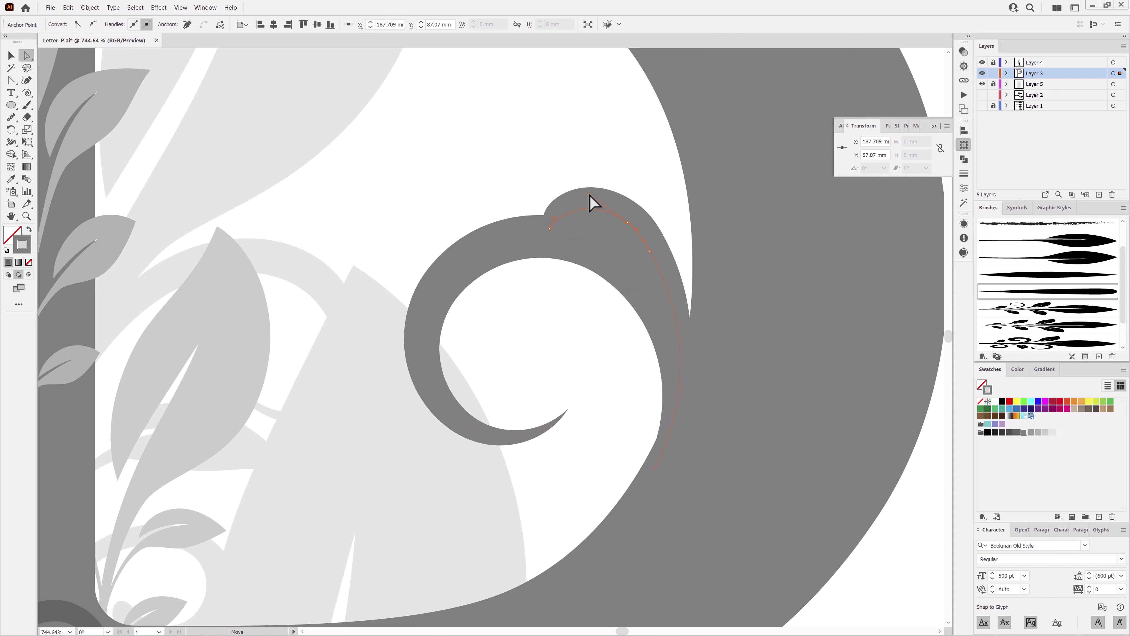
left_click_drag(11, 117, 49, 141)
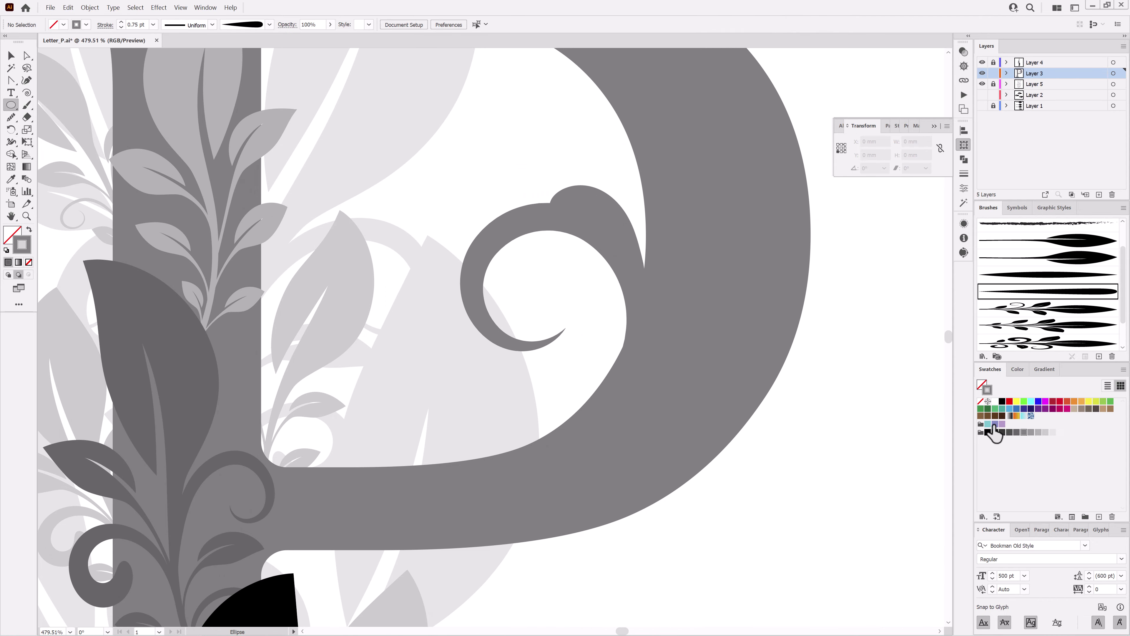
Step: Draw a grey-filled circle in the centre of the spiral
left_click(1018, 368)
key("shift+x")
scroll(578, 338, "up", 2)
left_click_drag(499, 274, 589, 368)
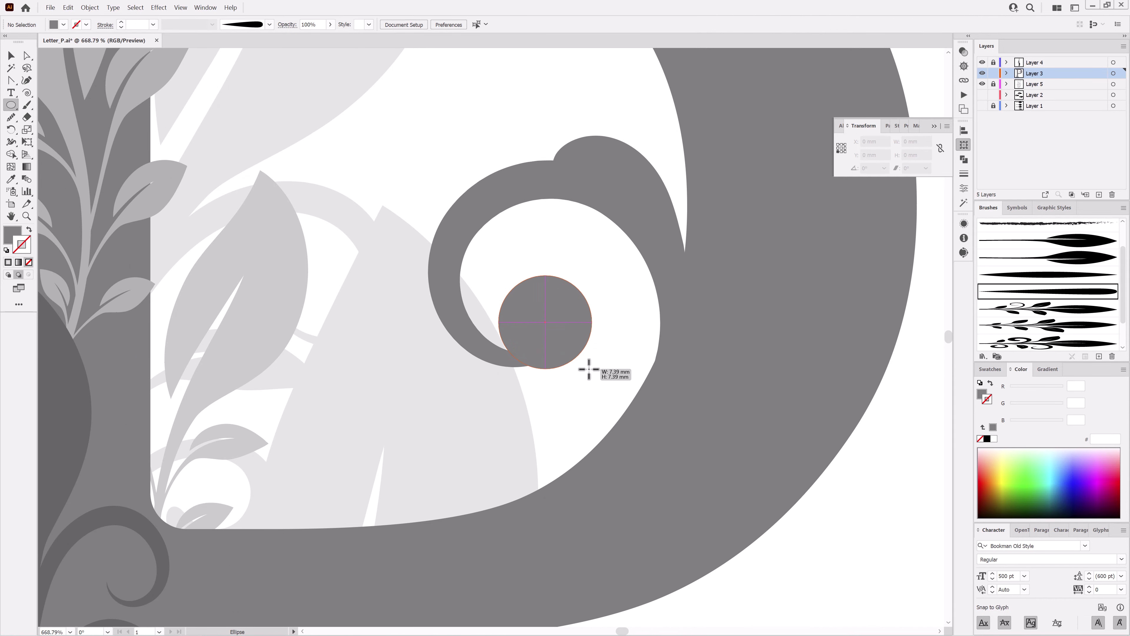
scroll(500, 332, "down", 5)
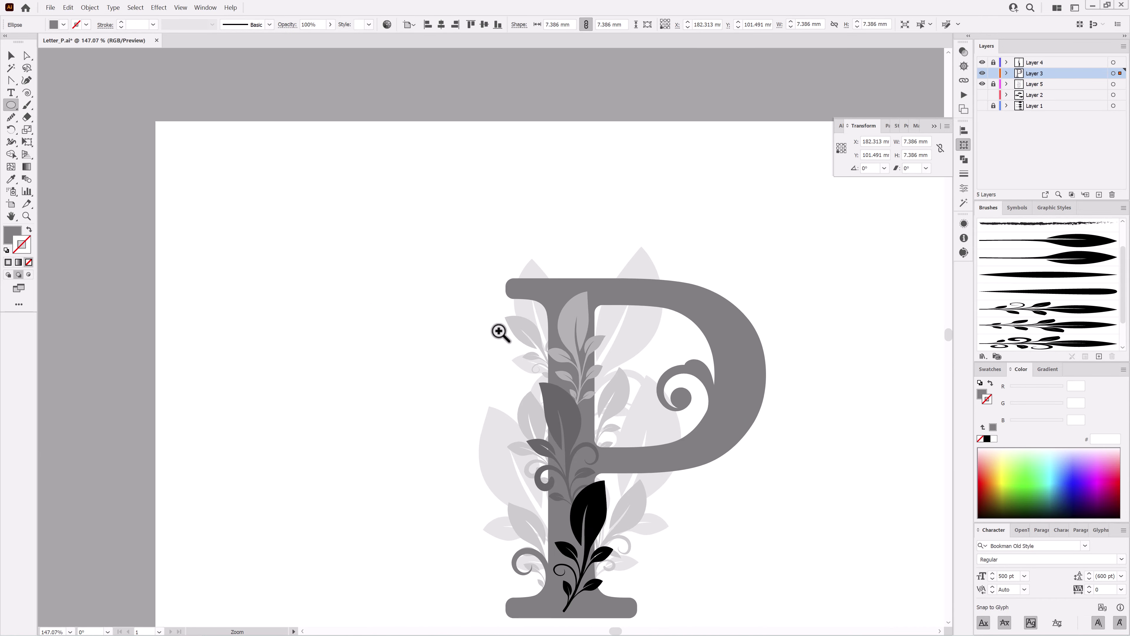
scroll(500, 332, "up", 5)
scroll(701, 445, "down", 5)
scroll(674, 384, "up", 1)
scroll(622, 369, "up", 2)
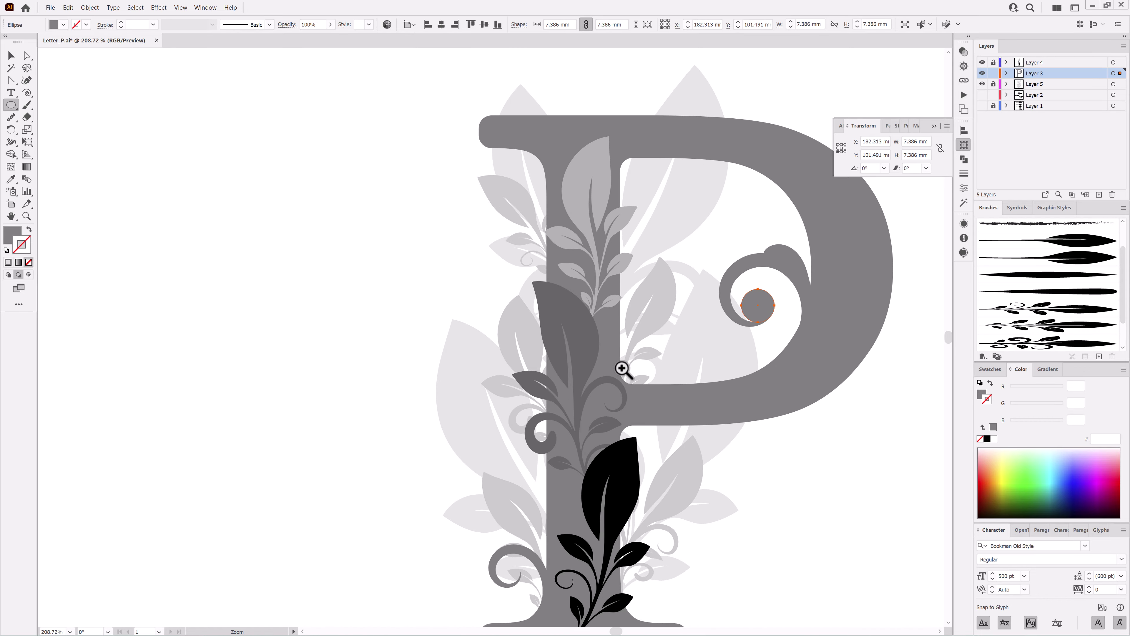
scroll(622, 368, "up", 2)
scroll(557, 248, "up", 1)
Step: Paint a small 0.5 pt curl beneath the P's top-left serif
key("ctrl+shift+a")
left_click(27, 104)
scroll(656, 303, "up", 2)
scroll(561, 249, "up", 1)
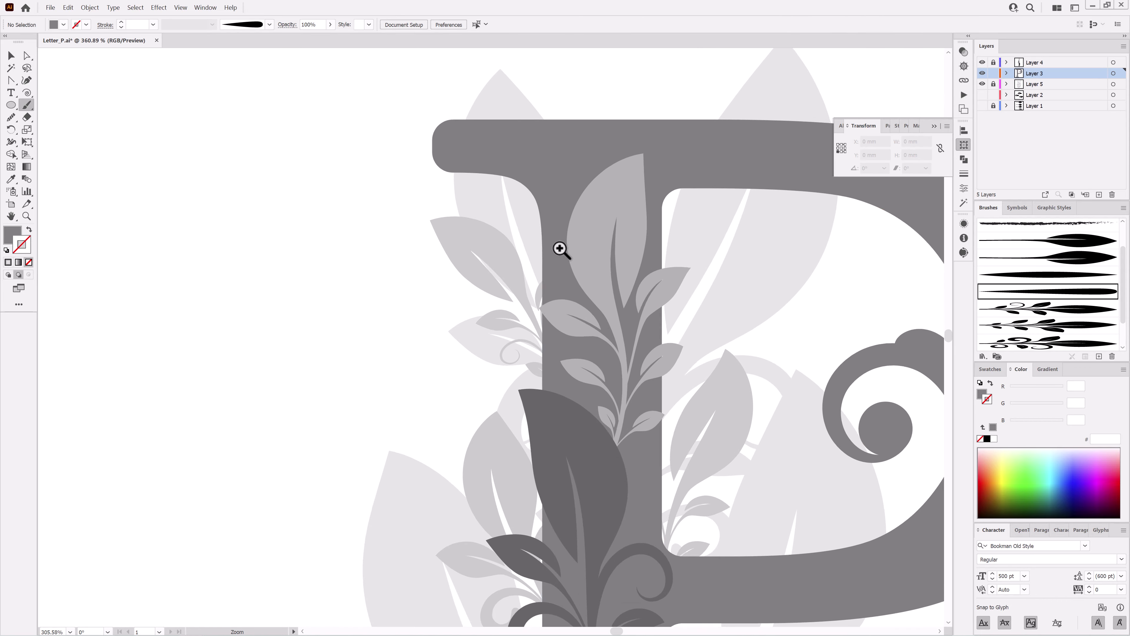
scroll(560, 249, "up", 1)
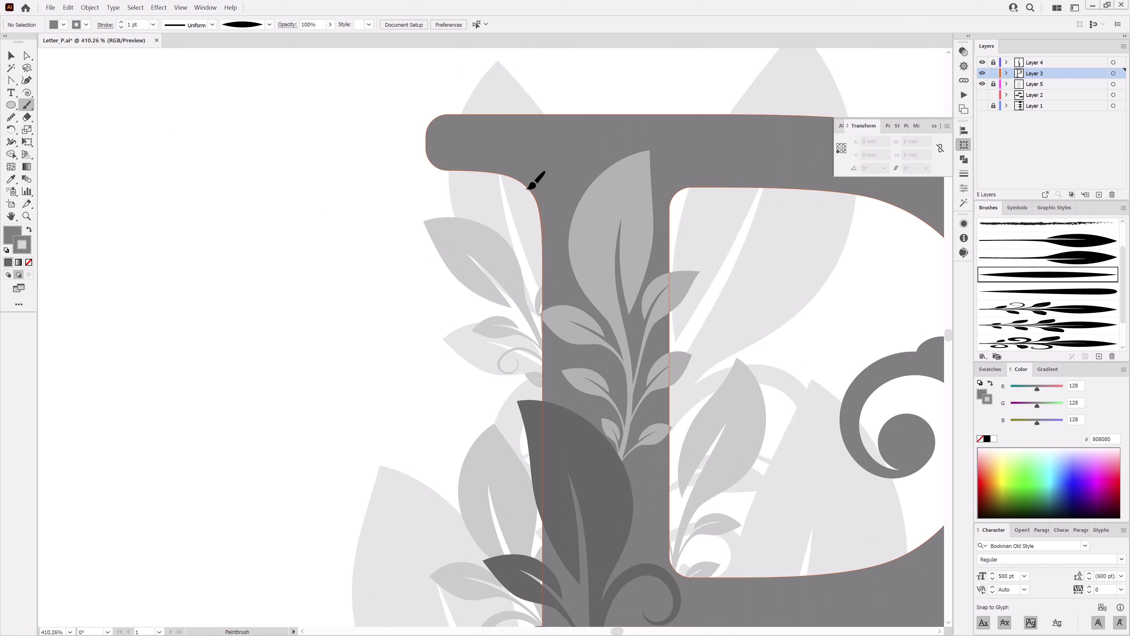
left_click_drag(504, 206, 497, 222)
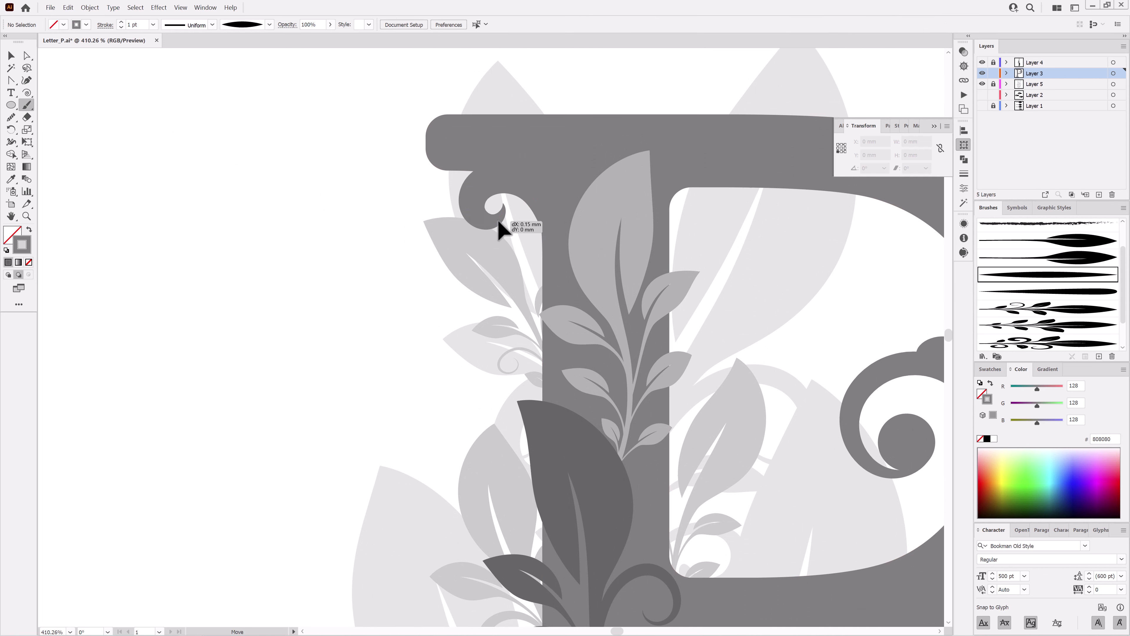
left_click(121, 28)
key("ctrl+shift+a")
scroll(512, 512, "down", 3)
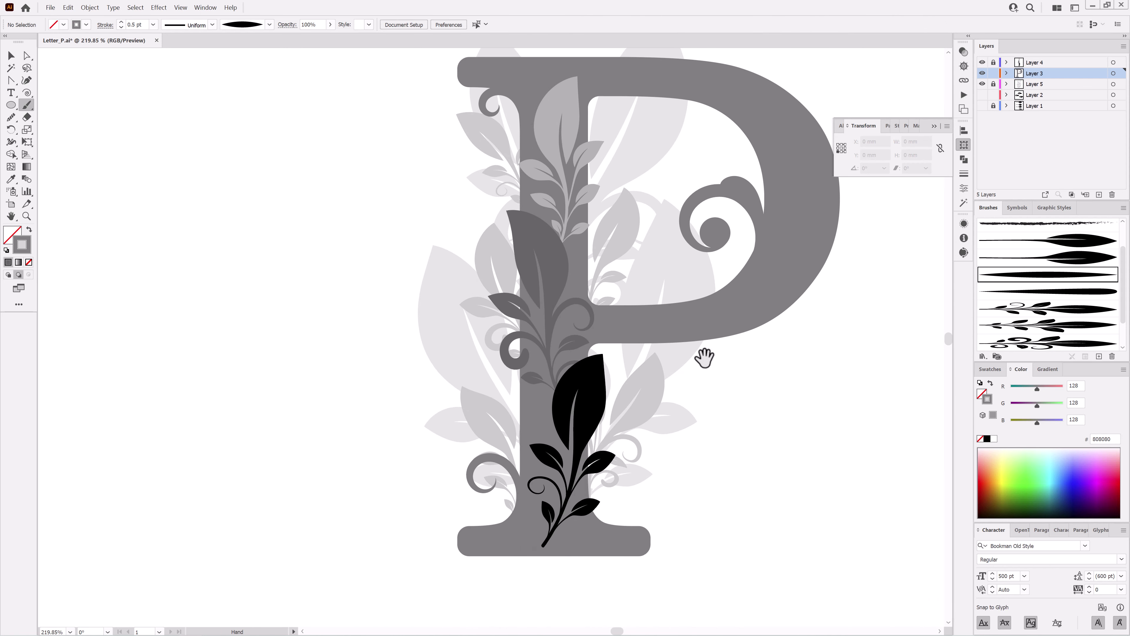
Step: Paint three small leaf strokes beside the lower stem with the fifth brush, thinned to 0.4 pt
scroll(595, 374, "up", 4)
left_click(1072, 294)
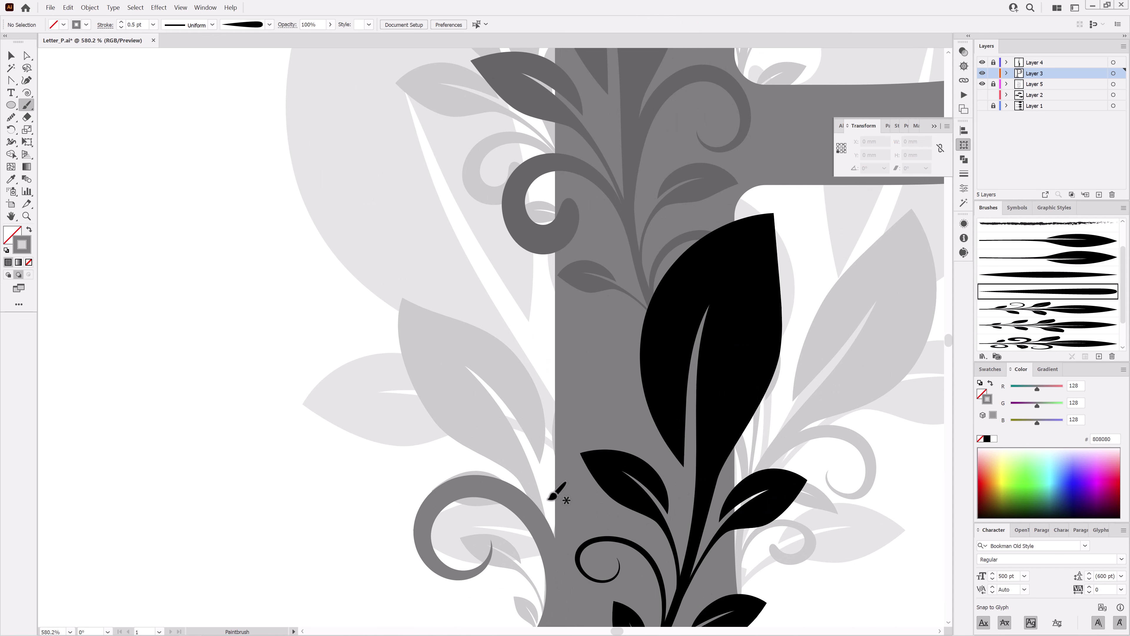
left_click_drag(504, 444, 476, 432)
left_click_drag(545, 453, 481, 371)
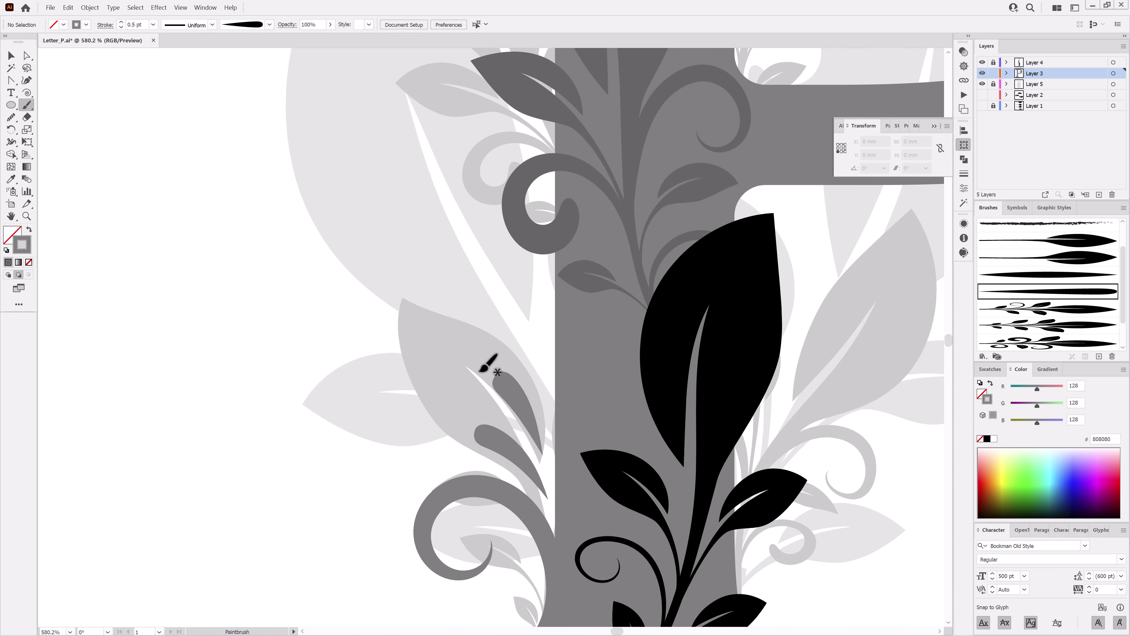
left_click_drag(523, 332, 515, 322)
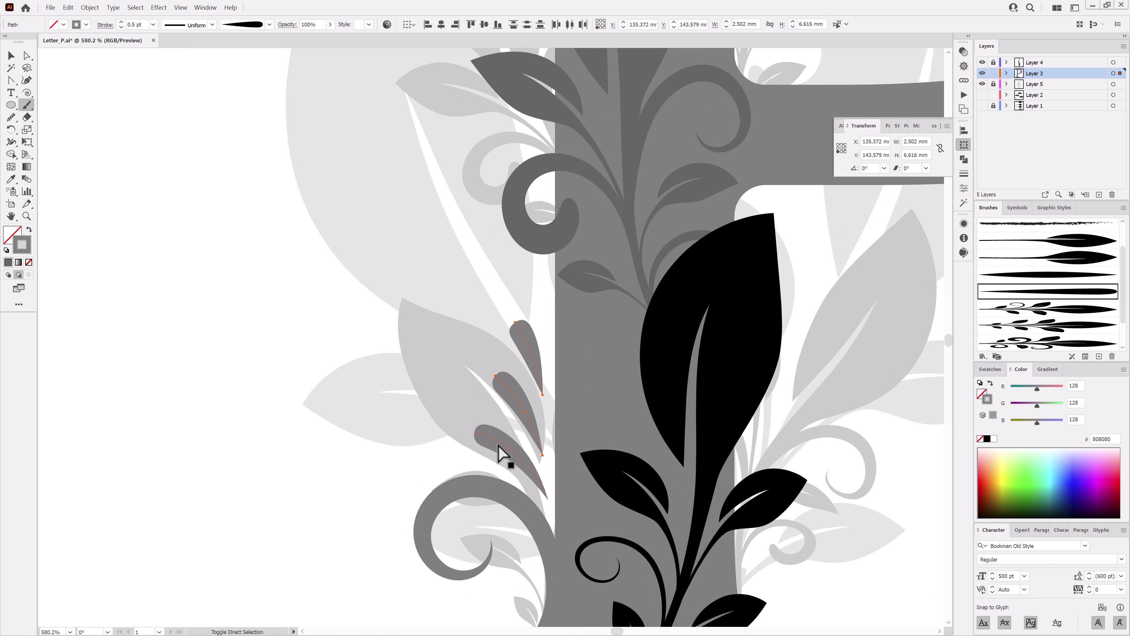
left_click(121, 28)
left_click(121, 28)
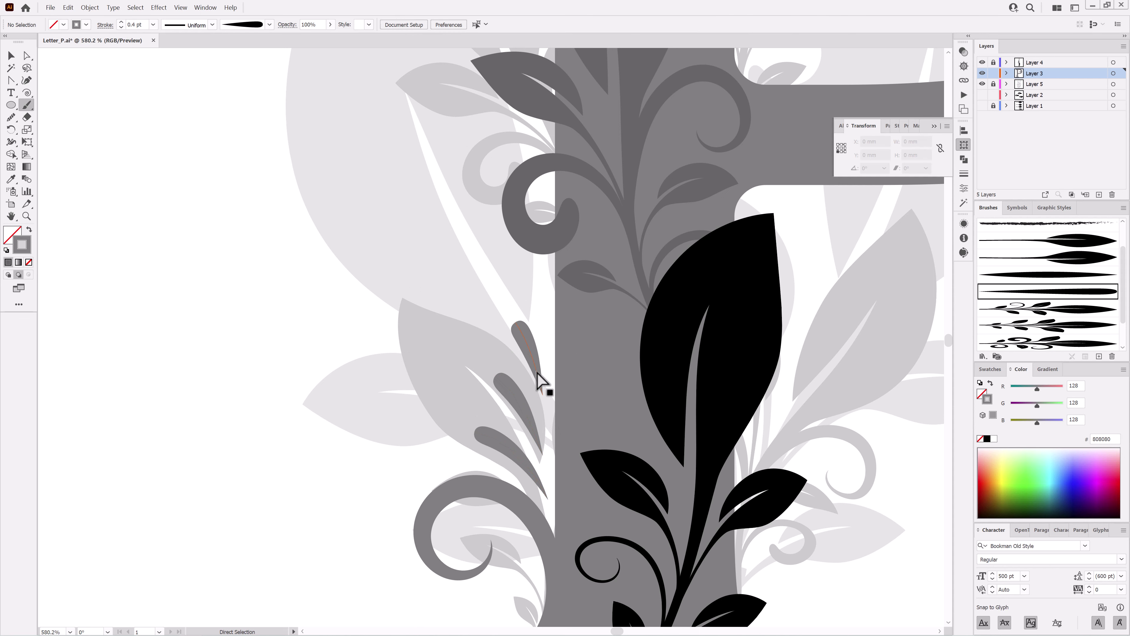
Step: Fit the artboard in the window and select all the artwork
left_click(640, 400, "ctrl+alt")
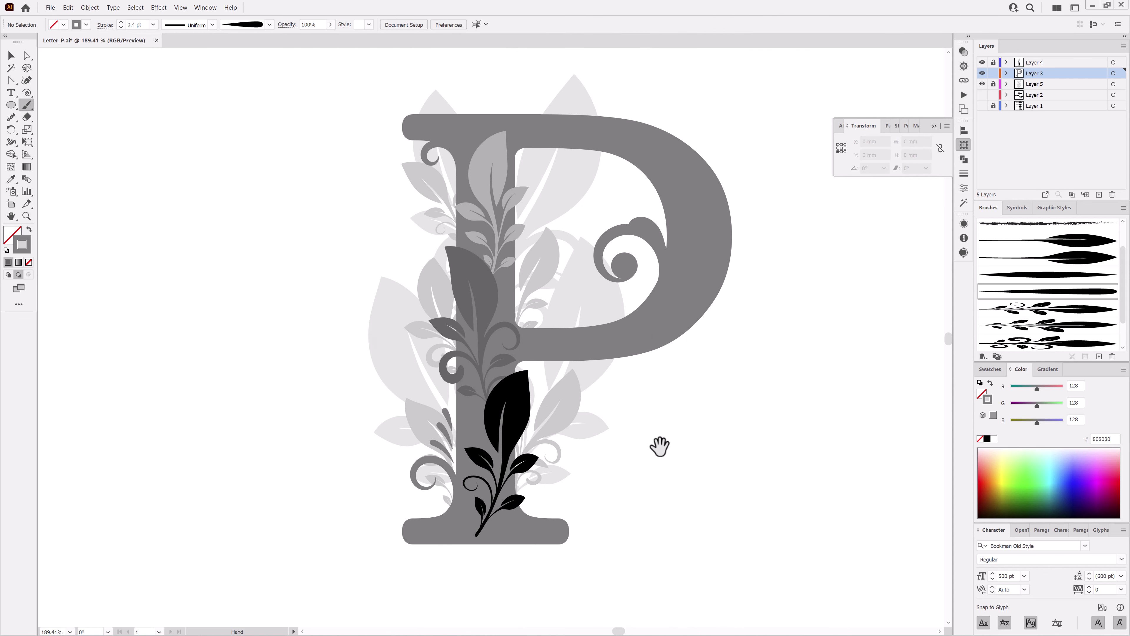
key("ctrl+0")
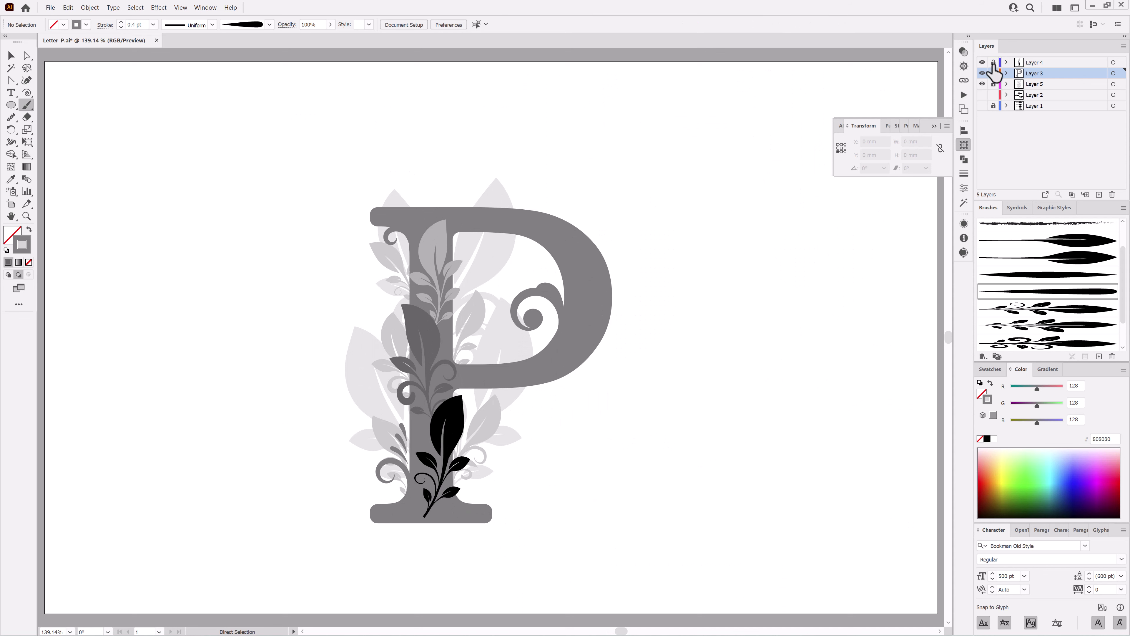
key("ctrl+a")
Step: Shift the whole P to the left and drag a duplicate of its layers to the right
key("e")
left_click_drag(449, 287, 206, 280)
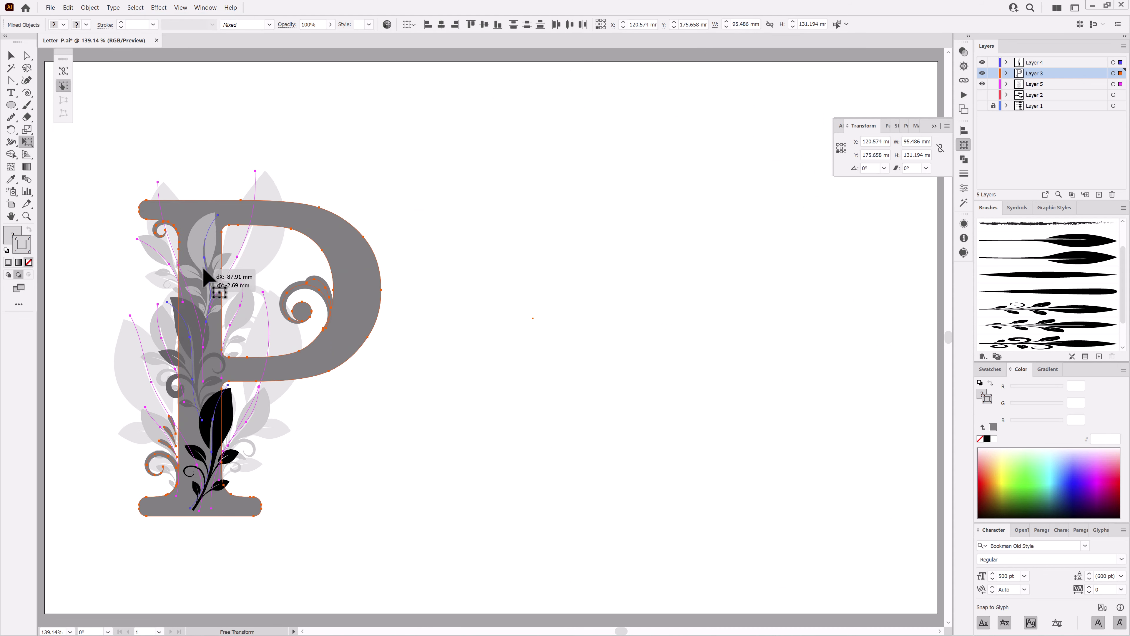
left_click(1037, 62)
left_click(1037, 84, "shift")
left_click_drag(1036, 83, 1037, 58)
left_click_drag(354, 272, 734, 272)
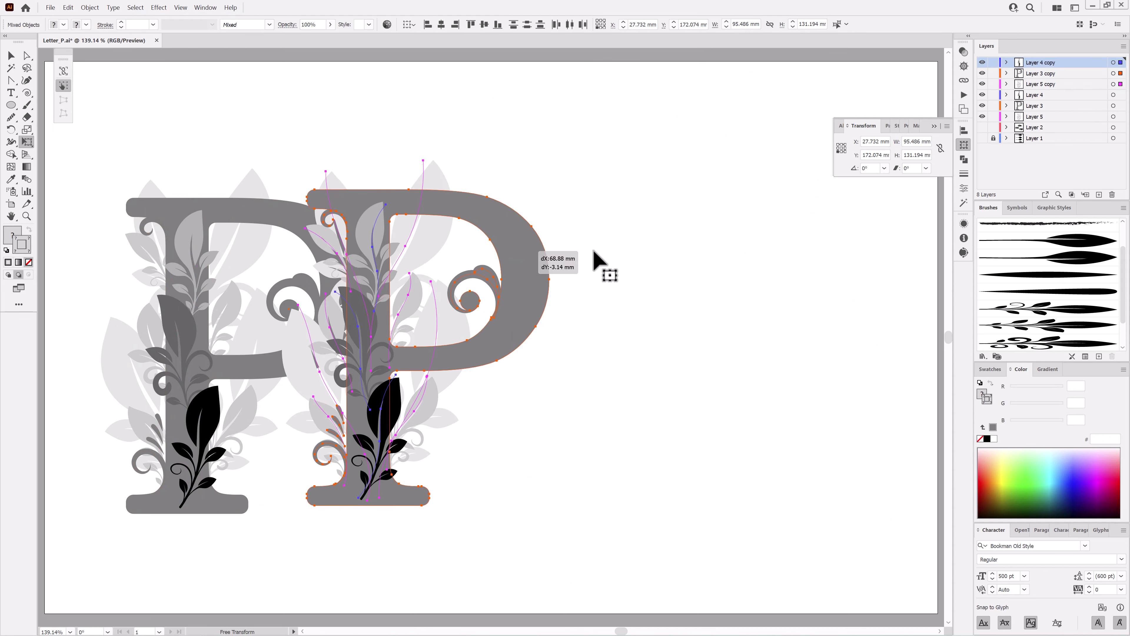
Step: Hide the original layers, then expand the copied letter's appearance and unite it into one shape
left_click(853, 308)
left_click(982, 63)
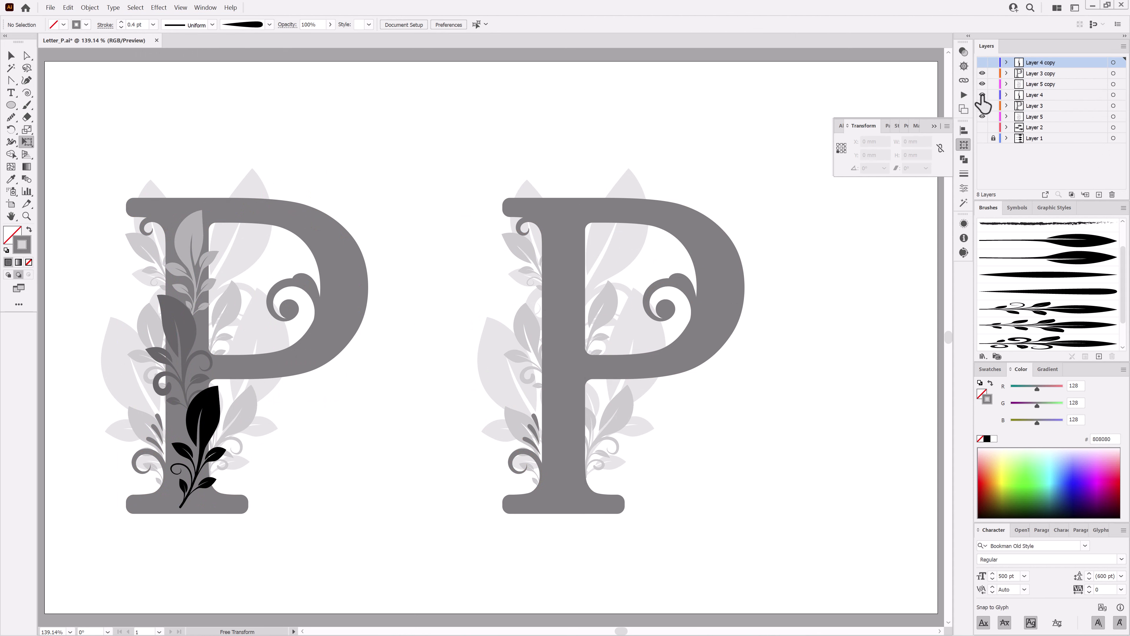
left_click_drag(982, 116, 983, 84)
left_click(1113, 73)
left_click(90, 8)
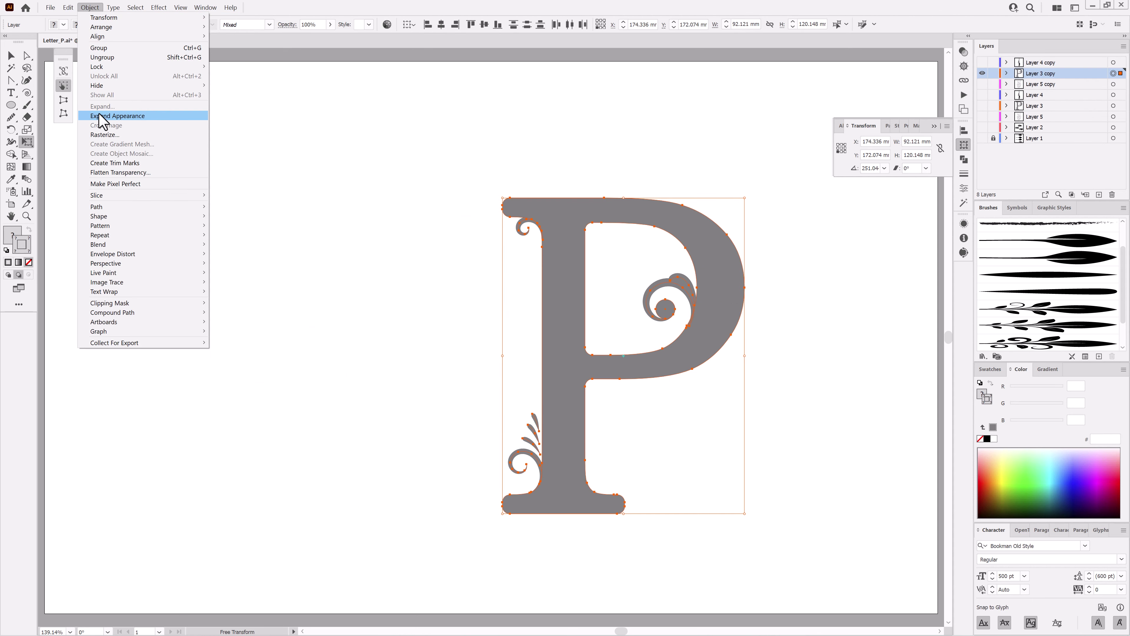
left_click(102, 115)
left_click(963, 159)
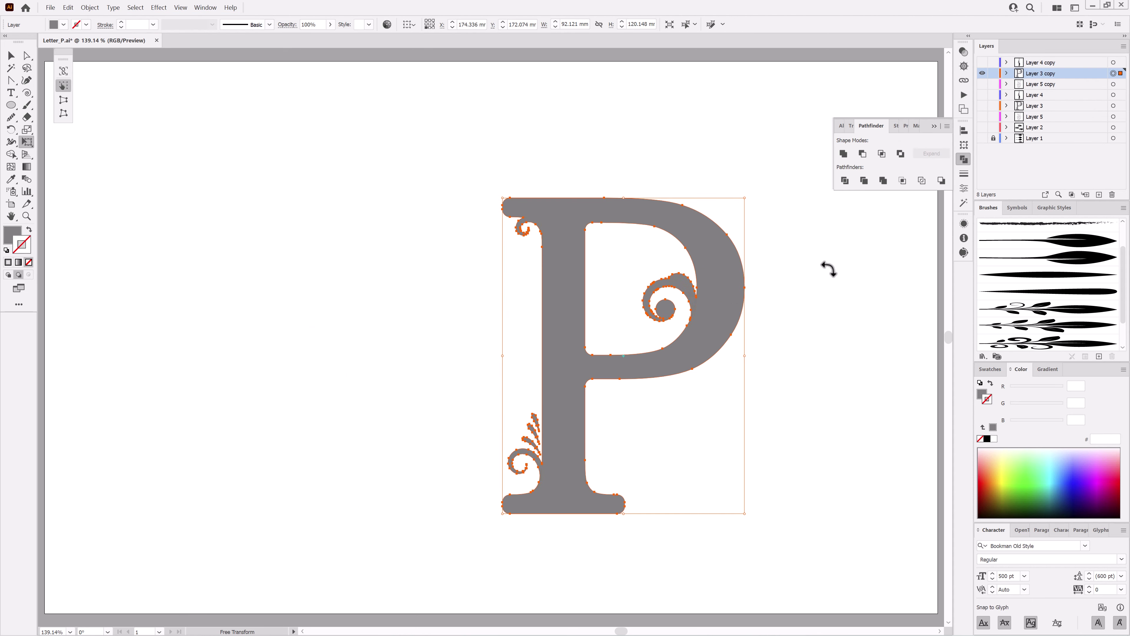
left_click(853, 276)
Step: Fill the merged letter with dark blue from the swatches
left_click(1113, 73)
left_click(990, 369)
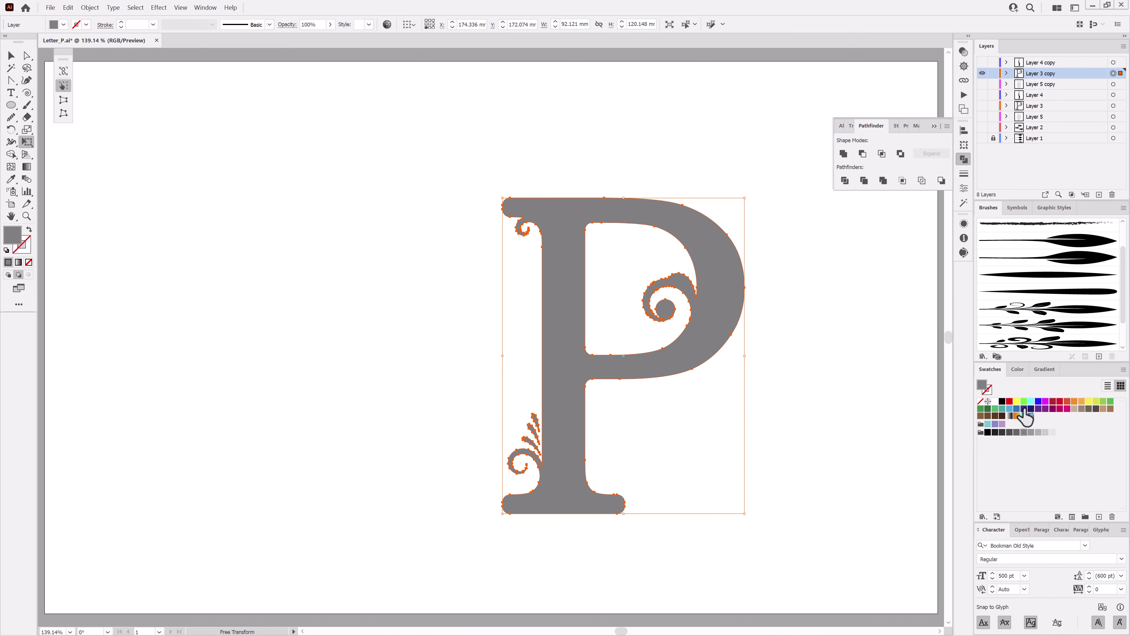
left_click(1024, 409)
left_click(1023, 408)
Step: Tweak the blue fill's green value and give the letter a Metals-library gradient outline
left_click(1017, 369)
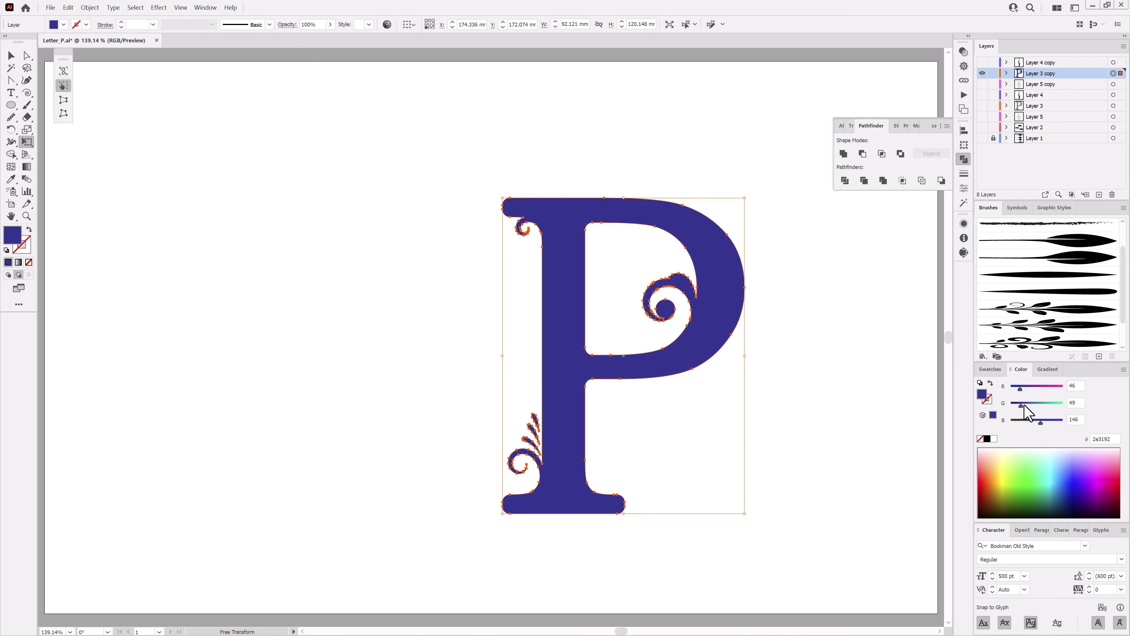
left_click_drag(1021, 405, 1028, 406)
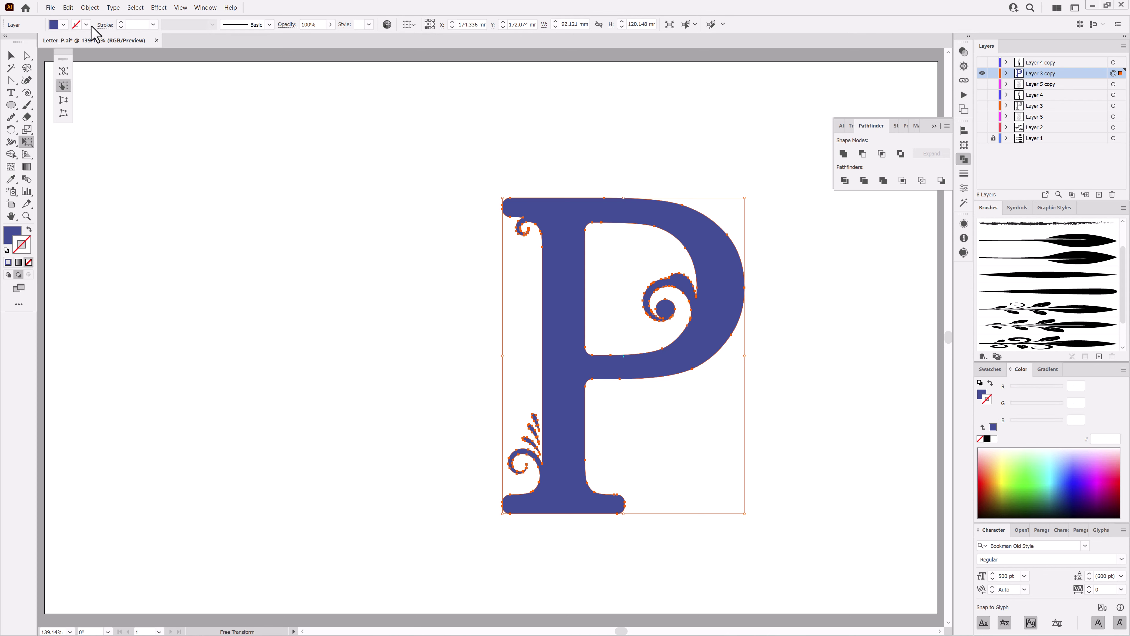
left_click(87, 25)
left_click(9, 90)
left_click(120, 265)
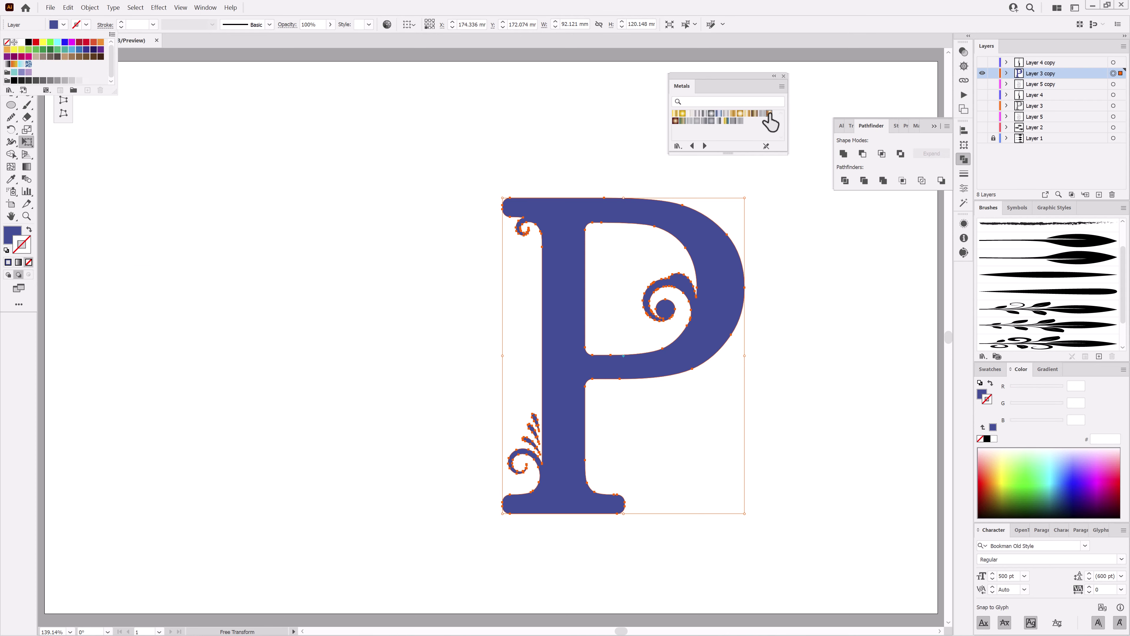
left_click(769, 114)
Step: Set the outline to 3 pt with round corner joins
left_click(121, 21)
left_click(120, 21)
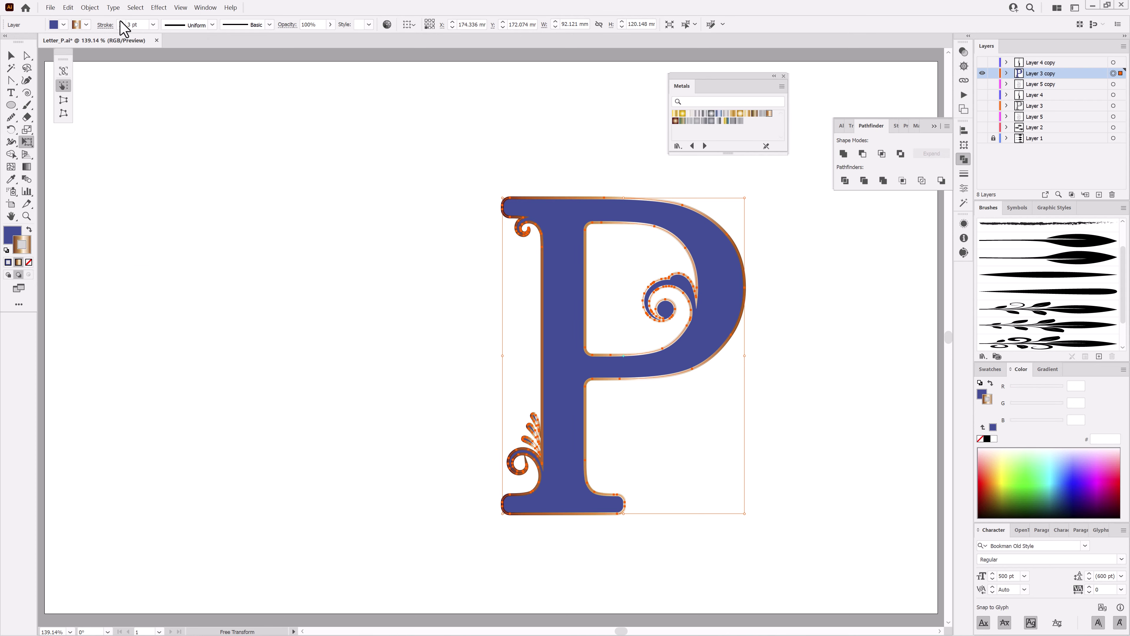
left_click(180, 8)
left_click(214, 176)
scroll(556, 498, "up", 5)
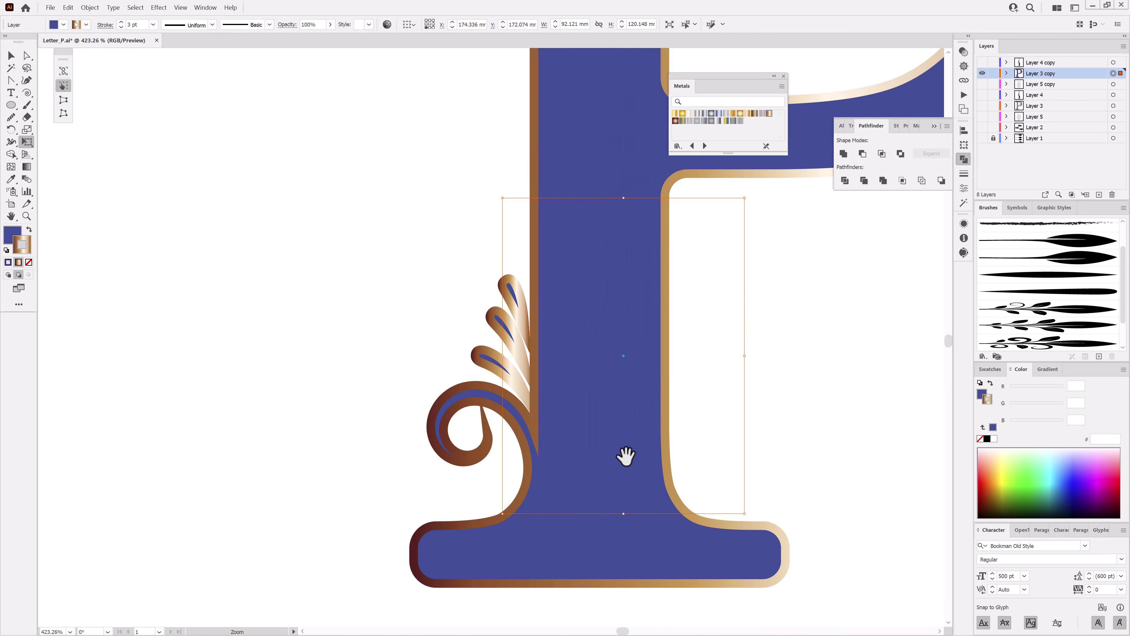
left_click(964, 173)
left_click(886, 170)
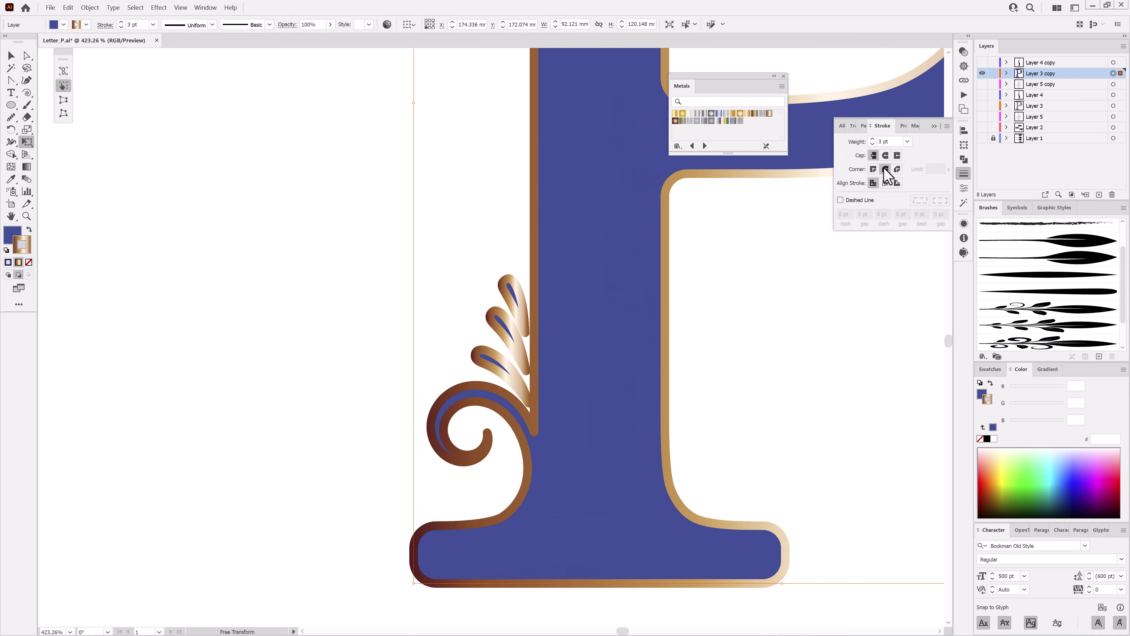
Step: Set the outline's gradient angle to -45°
left_click(1048, 369)
scroll(790, 403, "down", 2)
scroll(790, 403, "down", 3)
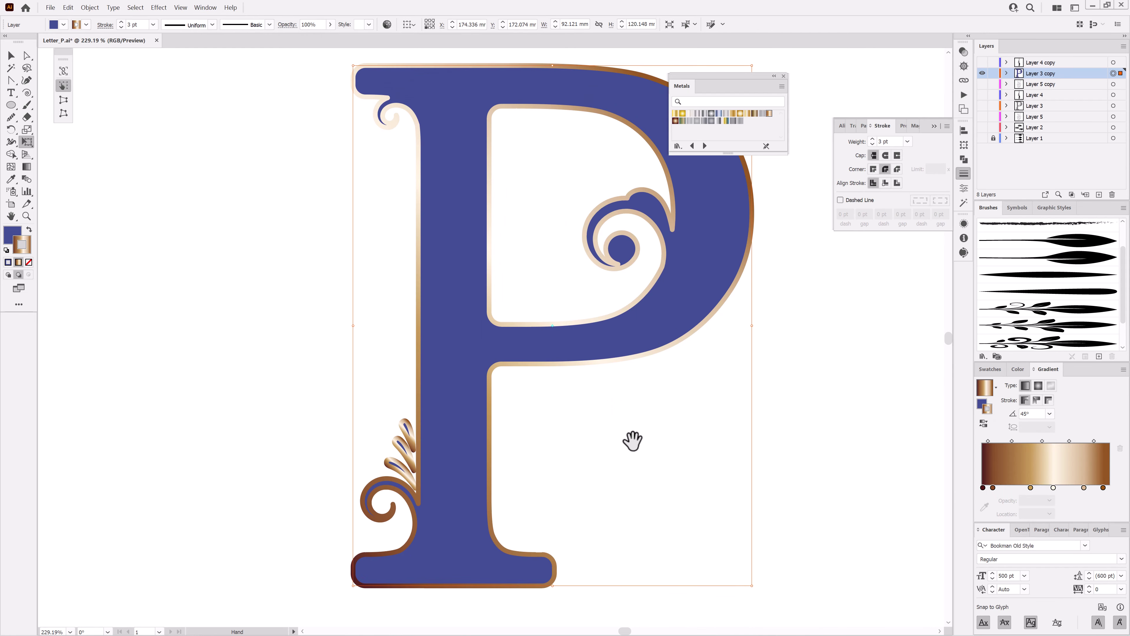
left_click(1049, 414)
left_click(1061, 534)
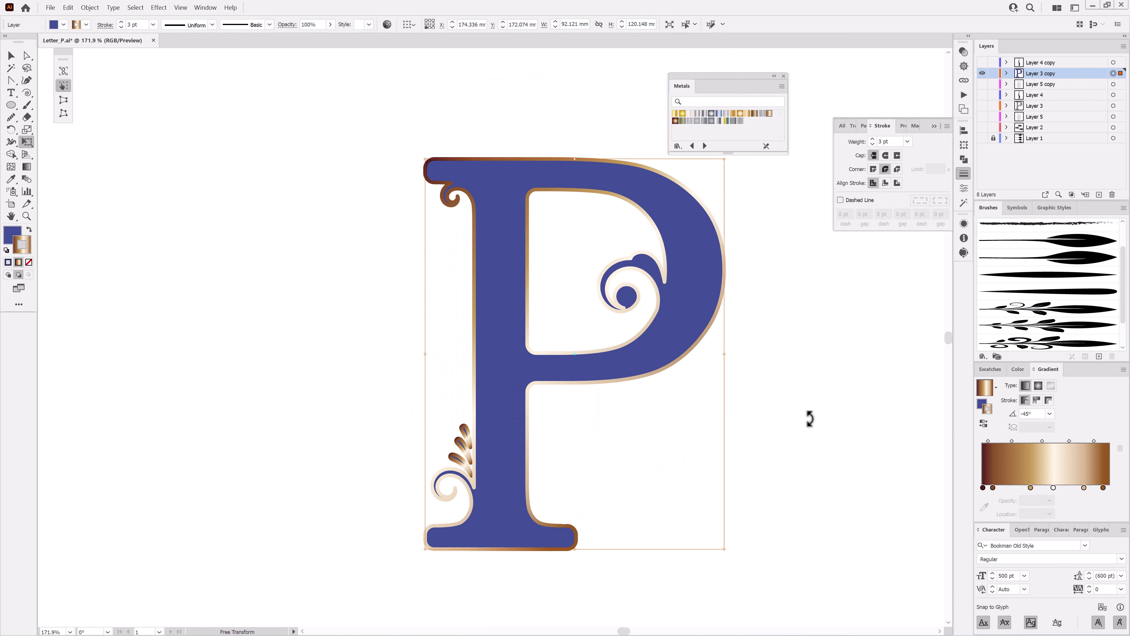
scroll(809, 418, "up", 2)
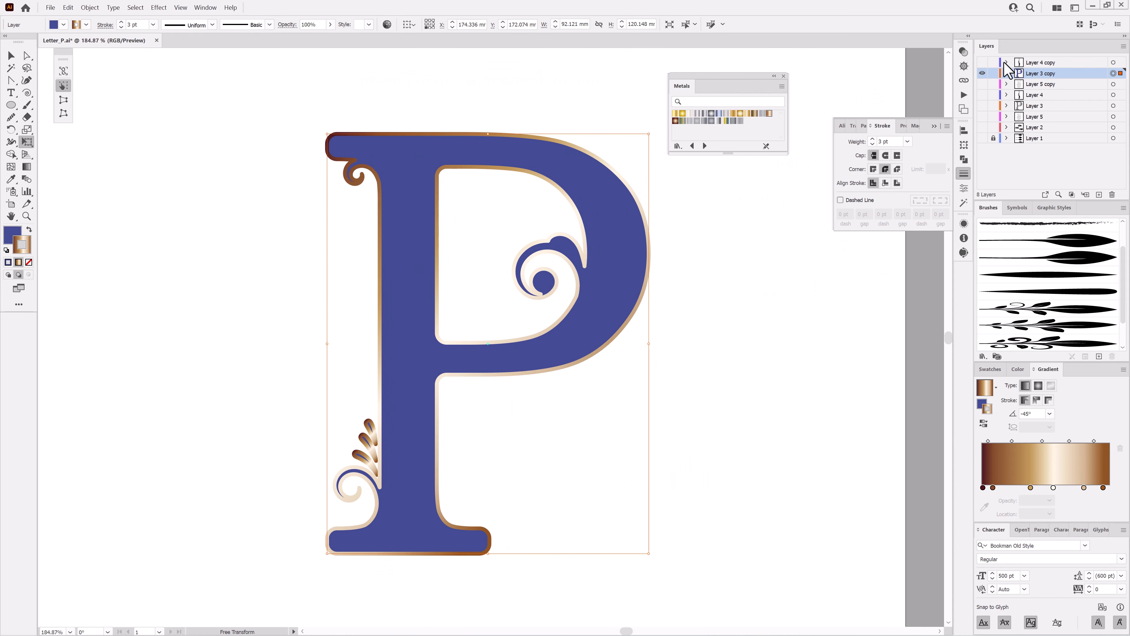
Step: Show the two hidden leaf layers and fill the black stem leaf dark green
left_click(982, 63)
left_click(982, 84)
left_click(840, 358)
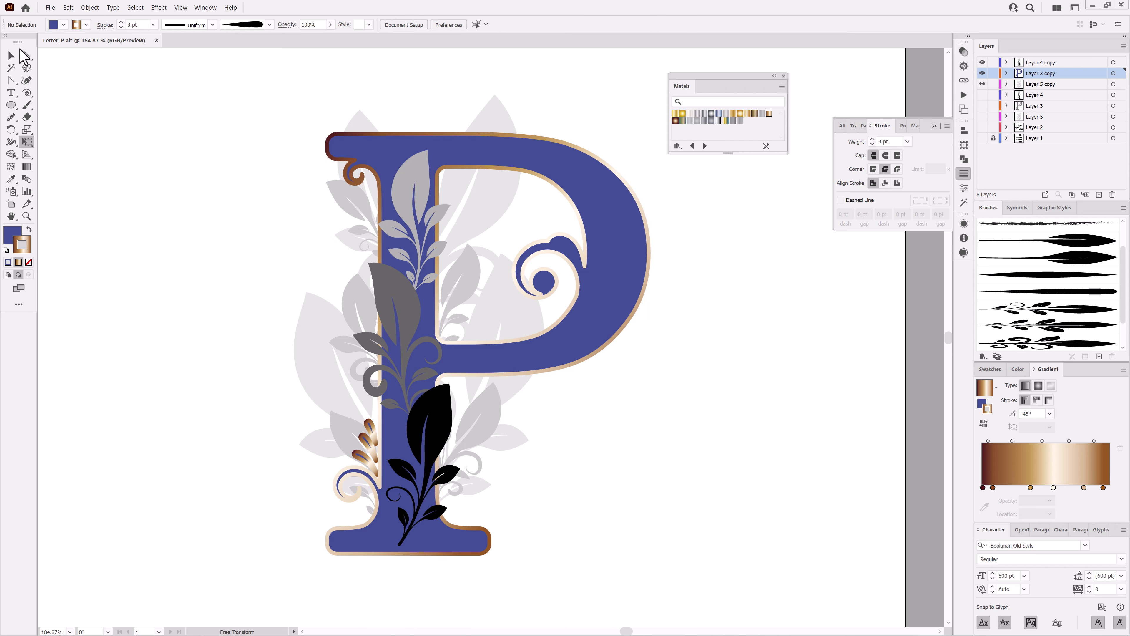
left_click(442, 418)
left_click(990, 369)
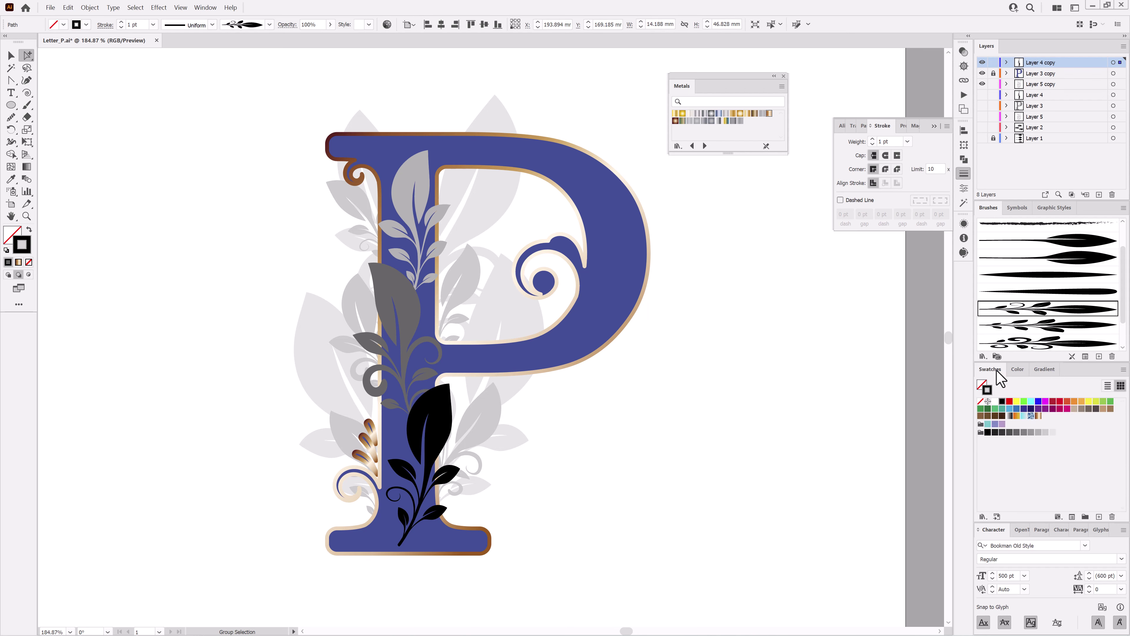
left_click(987, 408)
Step: Colour the grey and upper stem leaves green, and another grey leaf light green
left_click(404, 320)
left_click(995, 409)
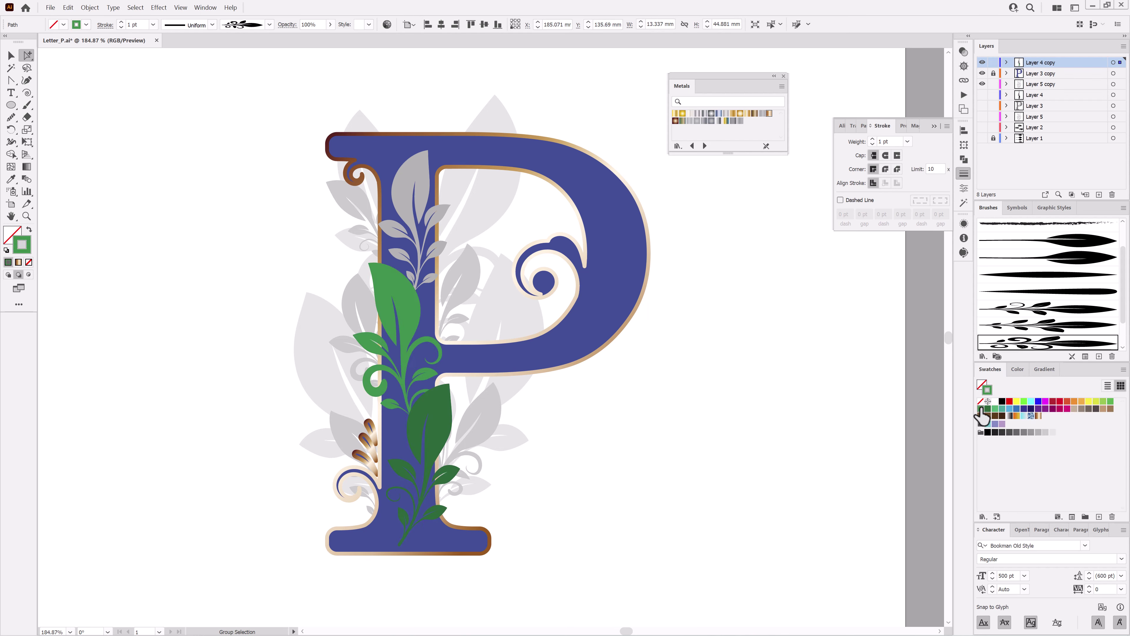
left_click(434, 196)
left_click(1111, 402)
left_click(484, 443)
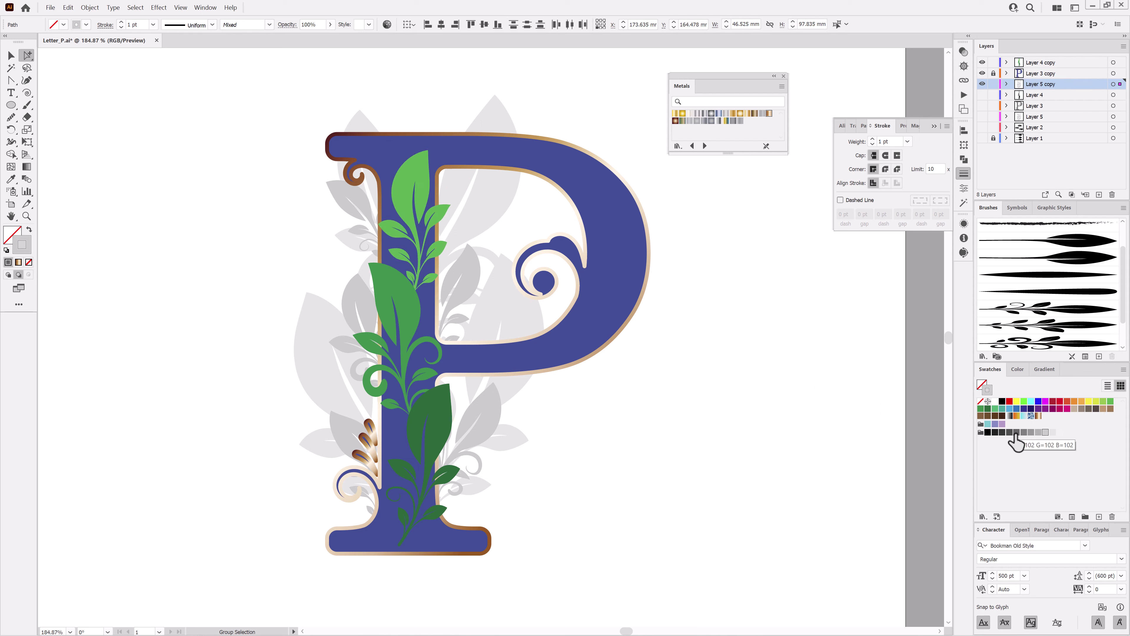
left_click(1104, 401)
Step: Fill the grey background leaves yellow-green, then lighten them to pale green via RGB sliders
left_click(515, 116)
left_click(523, 213)
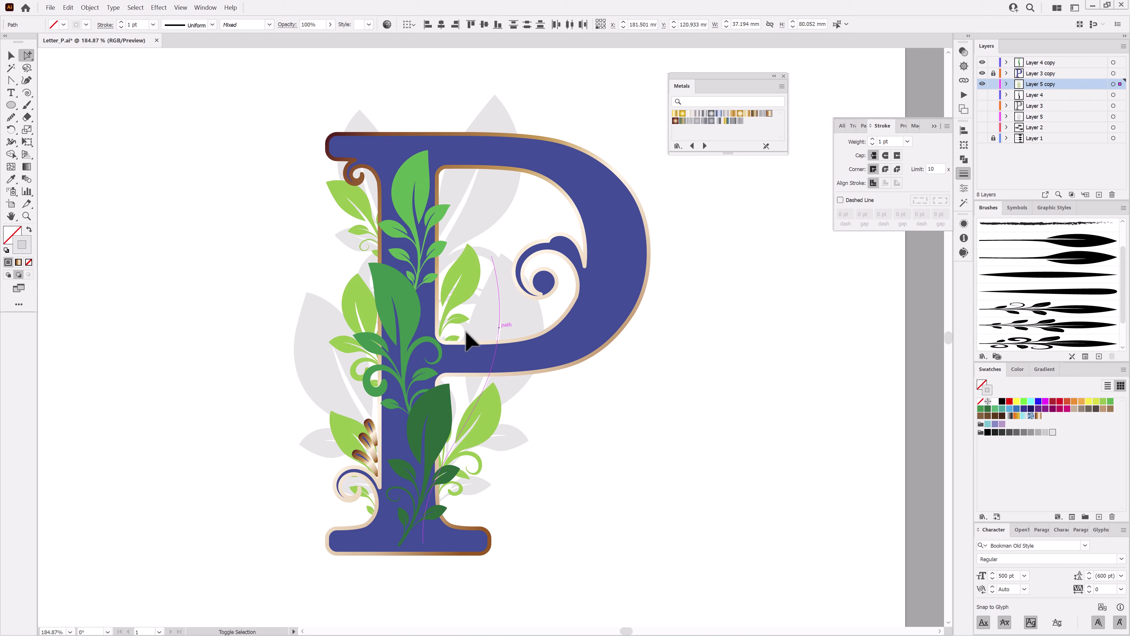
left_click(303, 370, "shift")
left_click(1097, 401)
left_click(1020, 370)
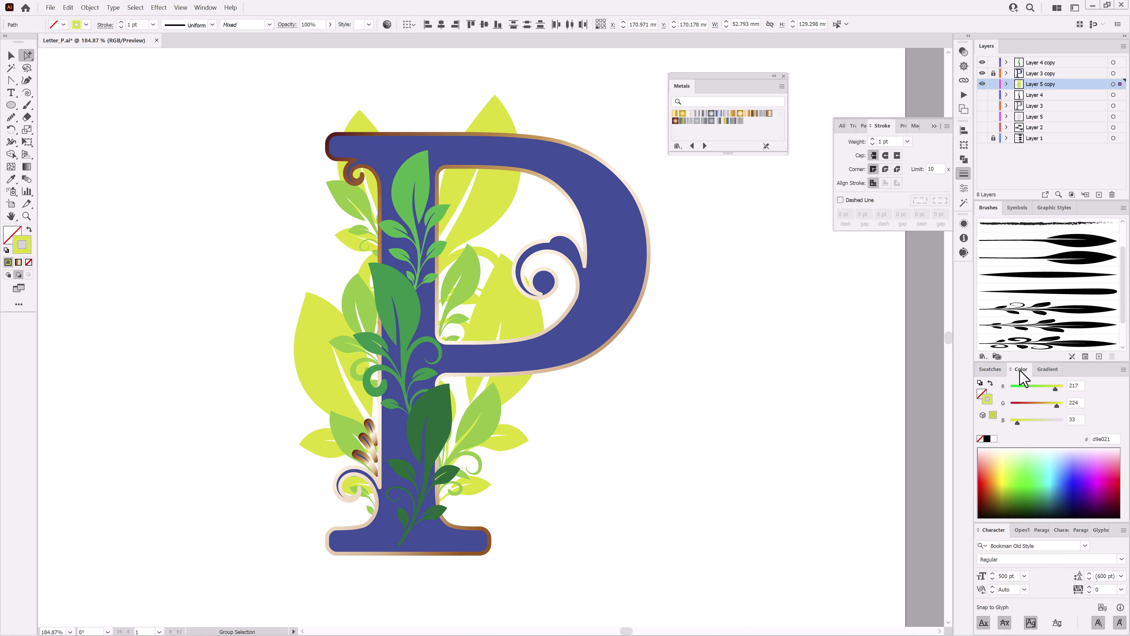
left_click(1046, 420)
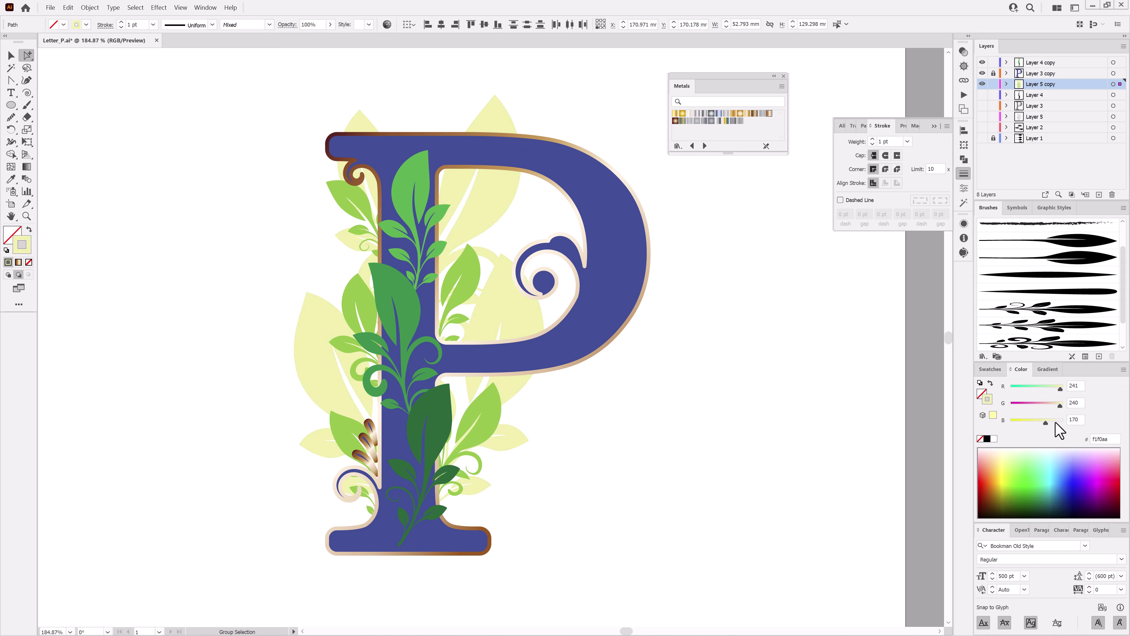
Step: Nudge one pale background leaf left and up, and turn the pink leaf pale yellow
left_click(316, 377)
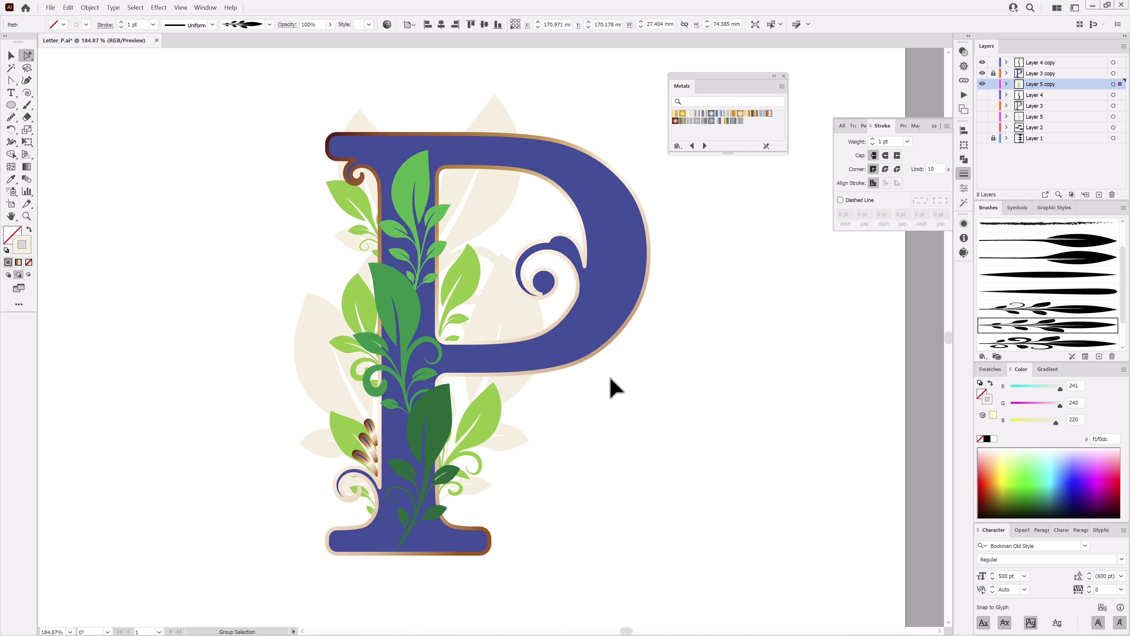
left_click(501, 209)
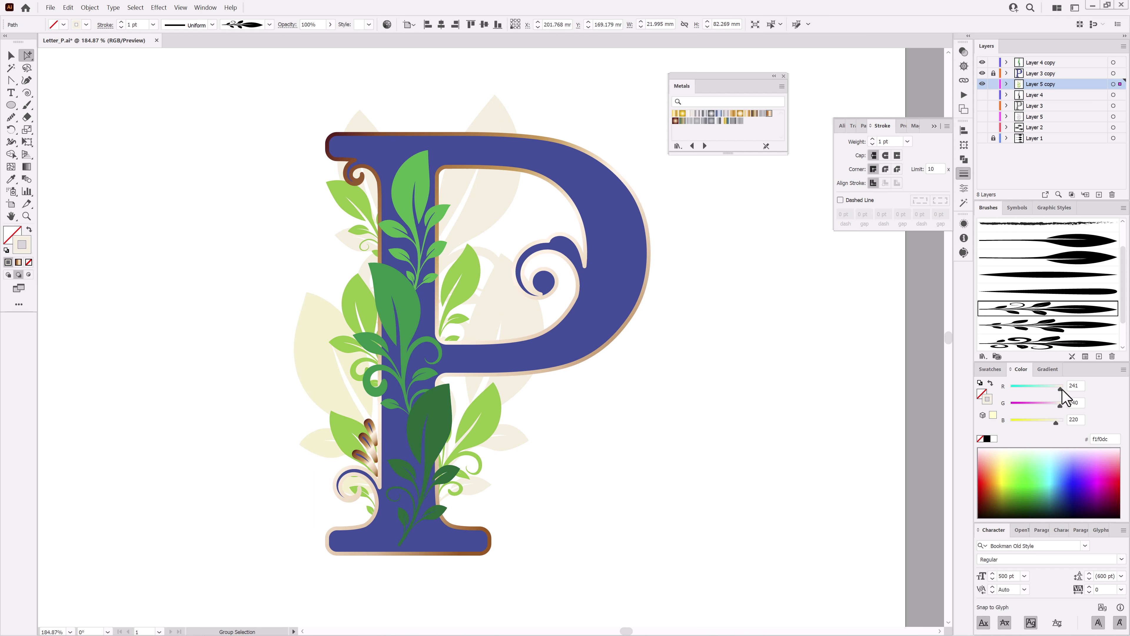
left_click(499, 213)
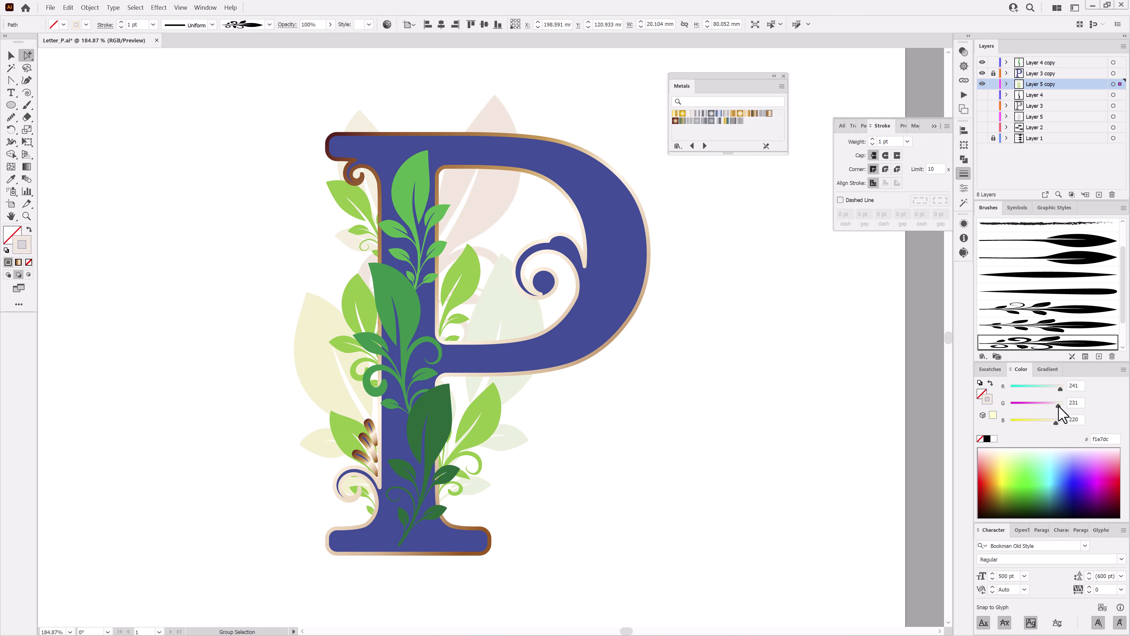
left_click_drag(362, 123, 330, 116)
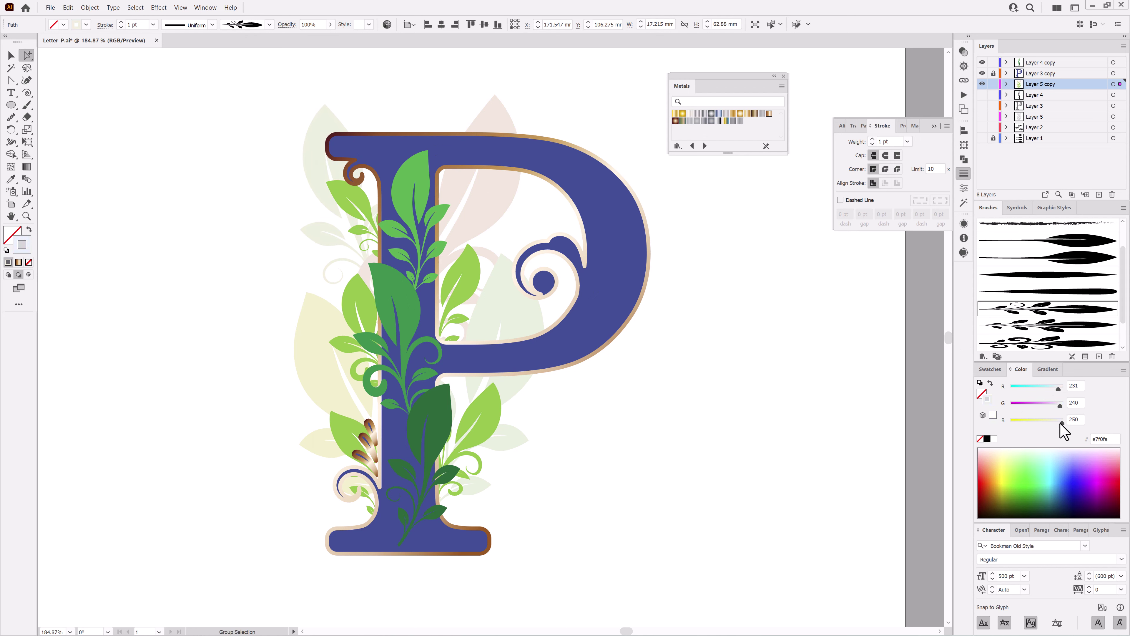
left_click(496, 116)
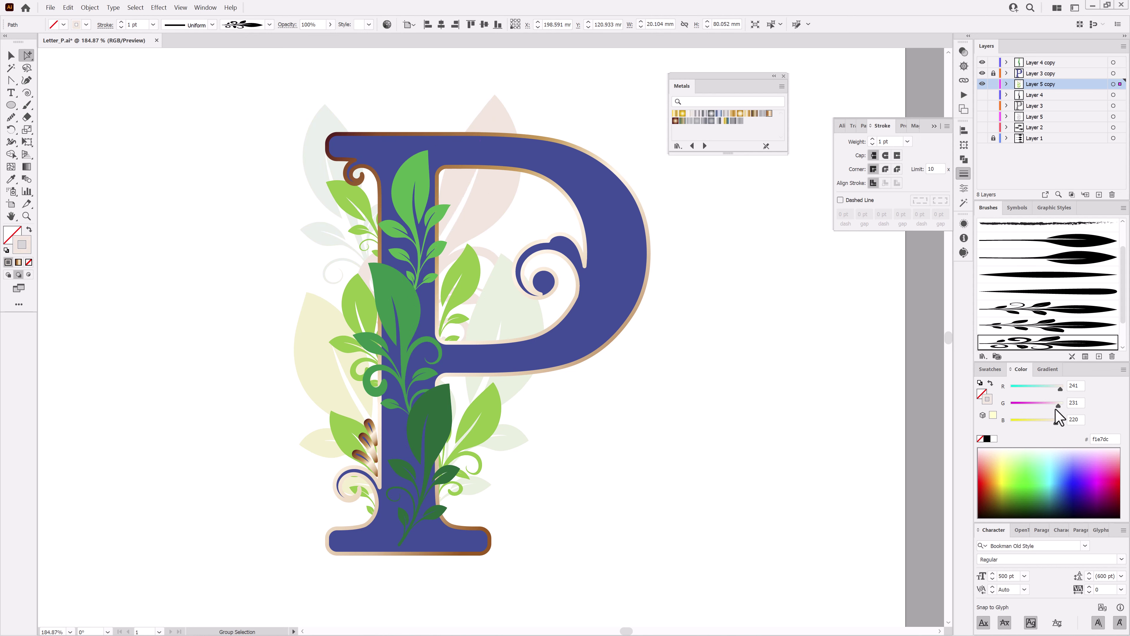
left_click_drag(1055, 409, 1038, 405)
key("ctrl+alt+bracketright")
Step: Lighten the dark green leaf and add a new Layer 9 above Layer 3 copy
left_click(737, 488)
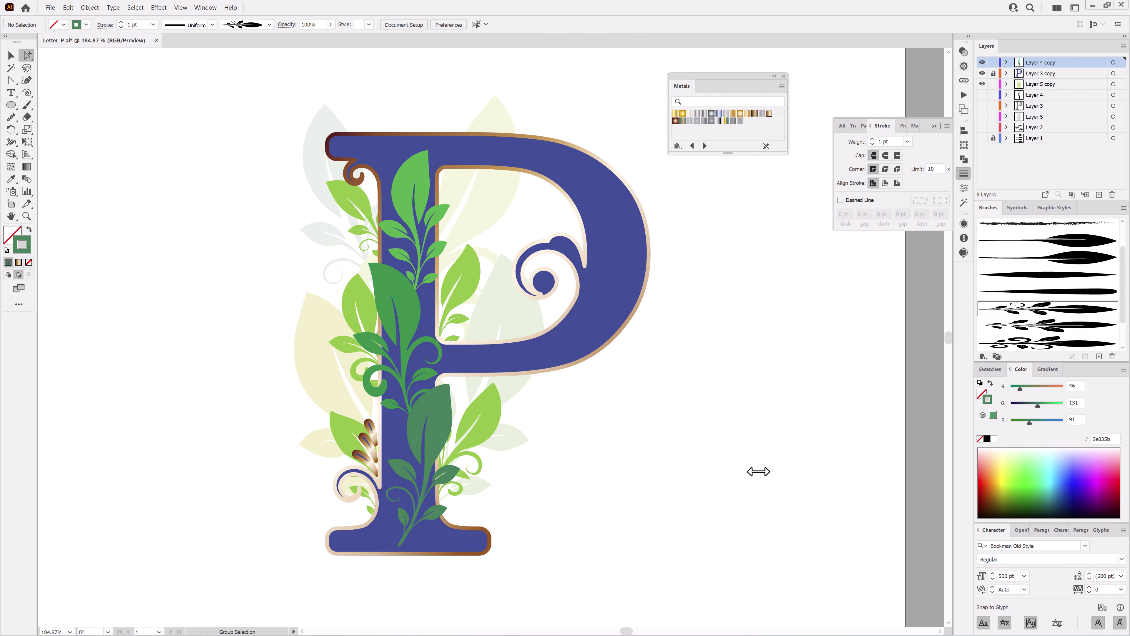
left_click(1043, 84)
left_click(1099, 194)
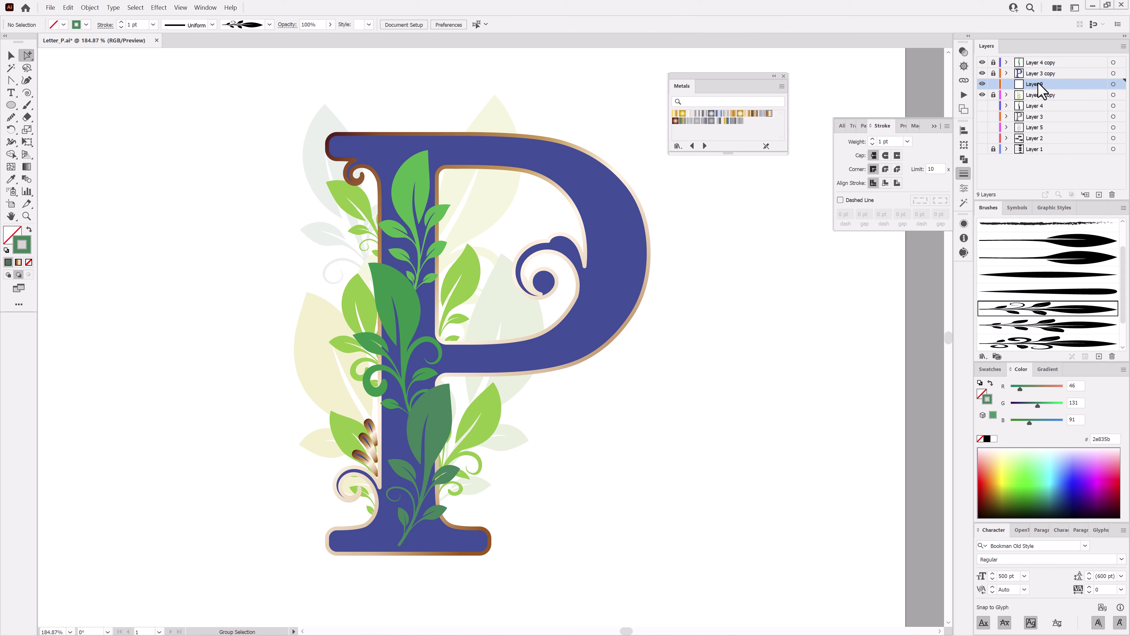
left_click_drag(1038, 83, 1048, 68)
Step: Paint navy leafy Paintbrush strokes up along the P's stem
left_click(27, 105)
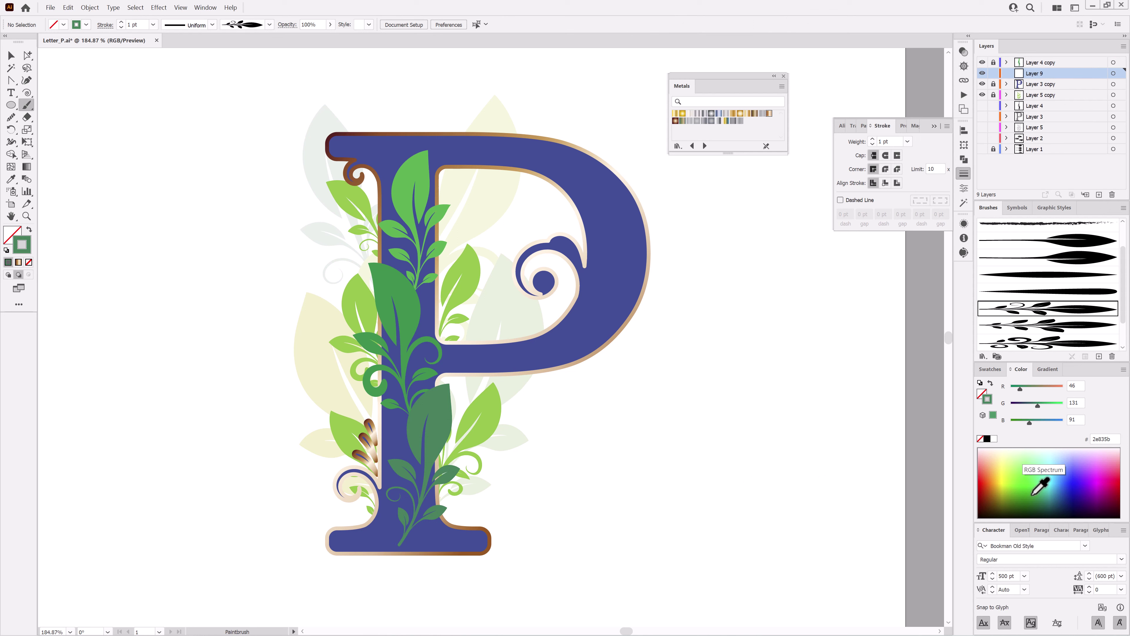
left_click(1067, 502)
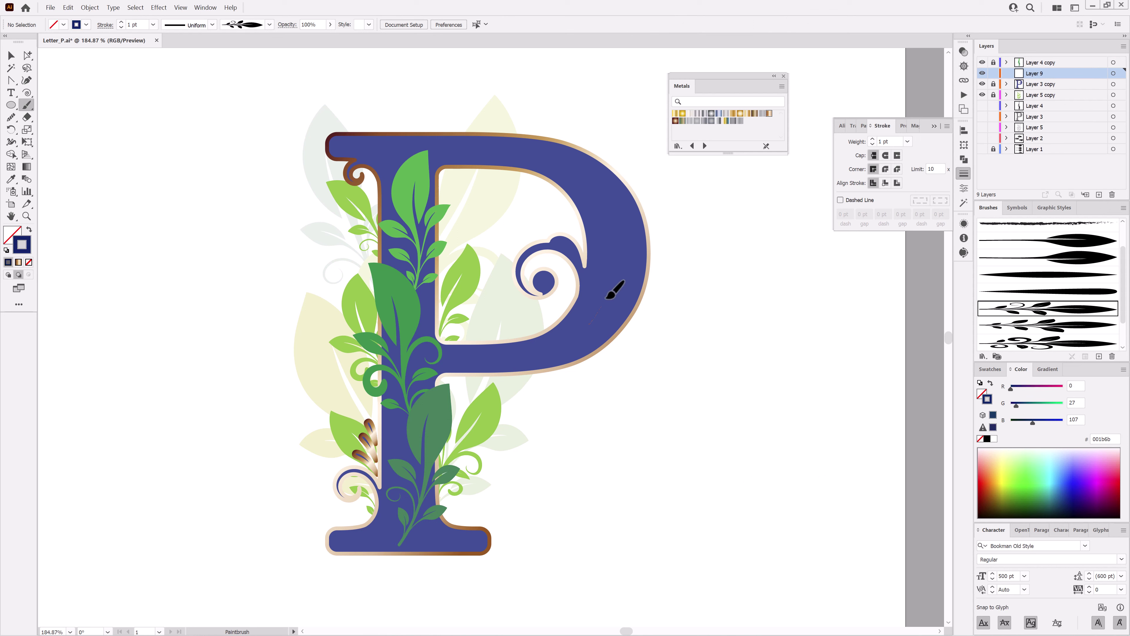
left_click_drag(616, 289, 650, 276)
key("ctrl+z")
scroll(434, 556, "up", 3)
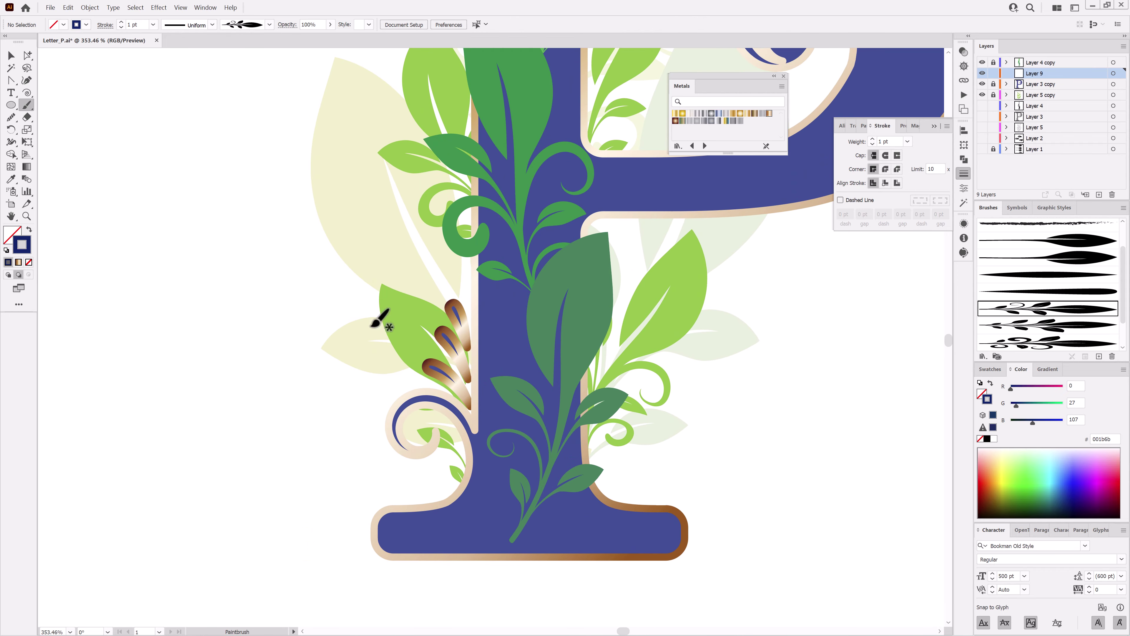
left_click_drag(537, 474, 532, 329)
left_click(1034, 329)
scroll(504, 542, "up", 4)
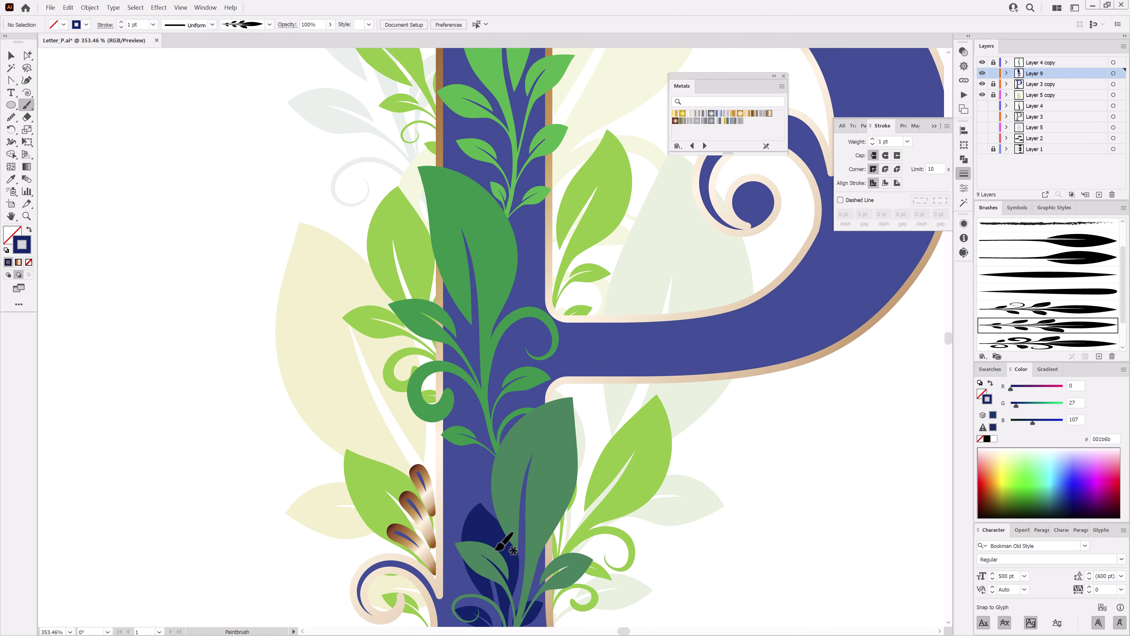
left_click_drag(471, 397, 517, 302)
Step: Reposition a navy leaf and paint a second navy leaf near the top of the stem
scroll(543, 397, "down", 3)
scroll(543, 396, "up", 1)
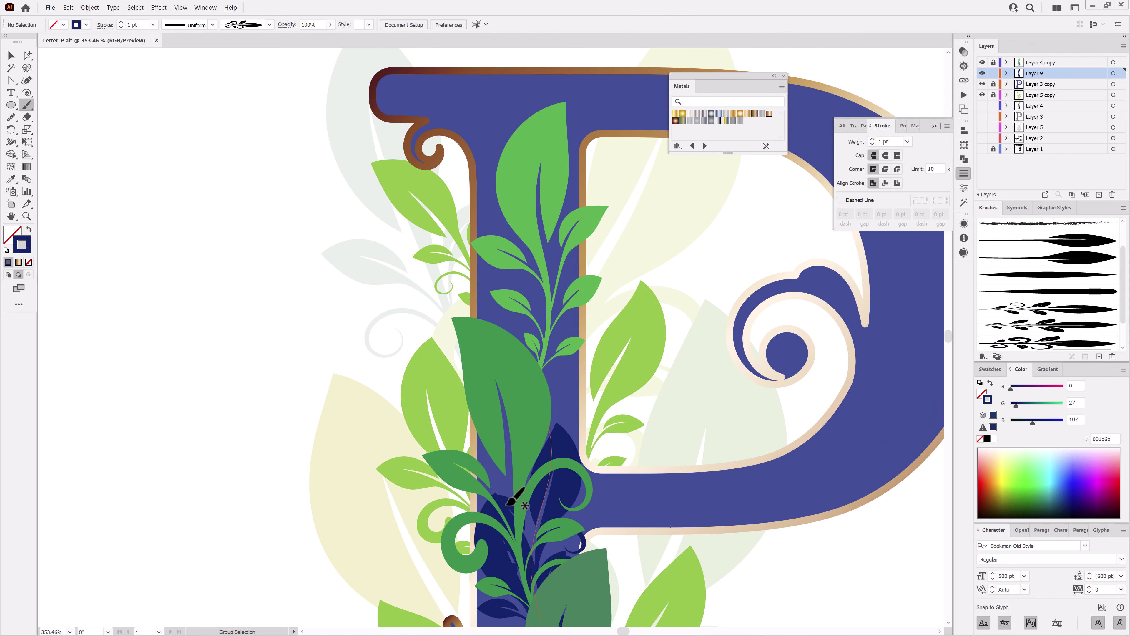
scroll(576, 542, "up", 3)
scroll(474, 574, "up", 3)
scroll(476, 574, "down", 5)
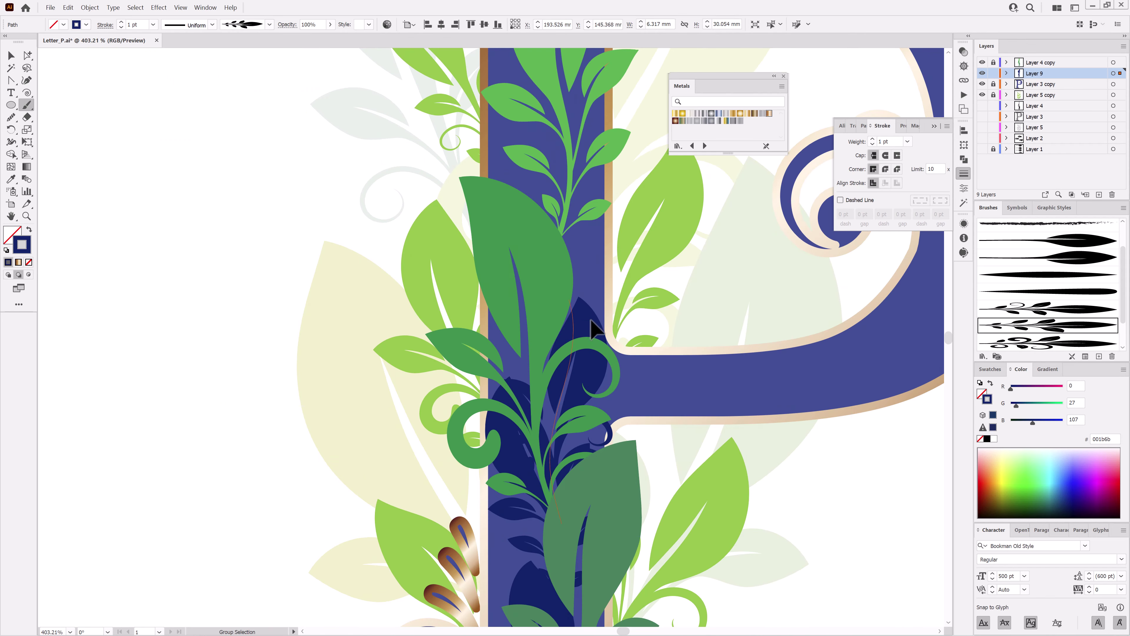
left_click_drag(589, 335, 600, 343)
left_click_drag(663, 320, 631, 450)
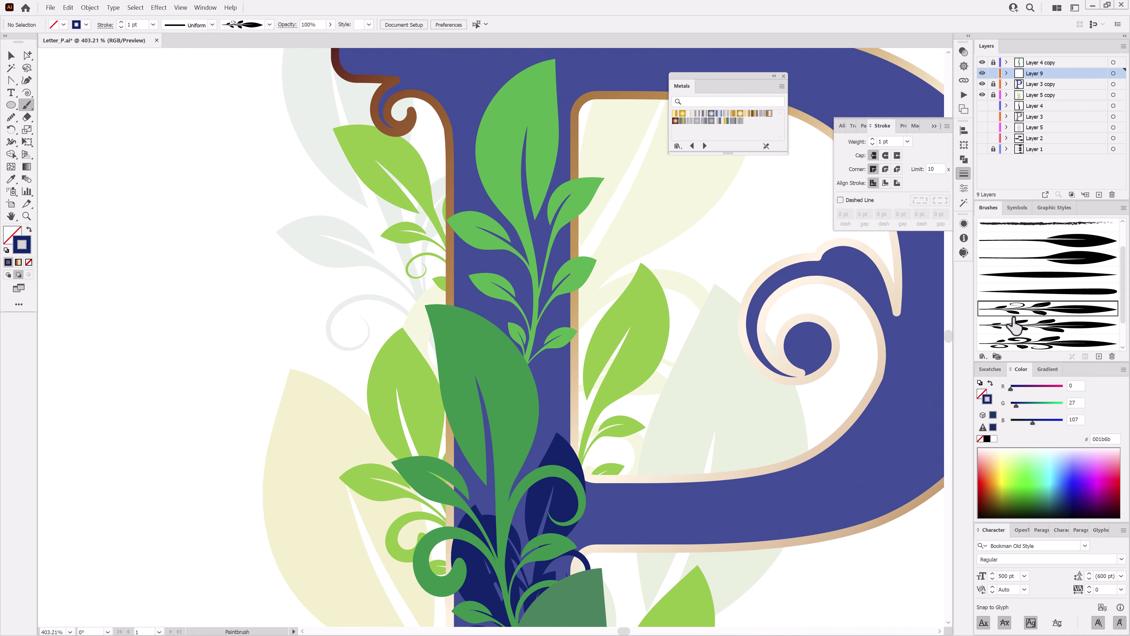
mouse_move(554, 339)
left_mouse_down()
mouse_move(523, 249)
mouse_move(509, 472)
left_mouse_up()
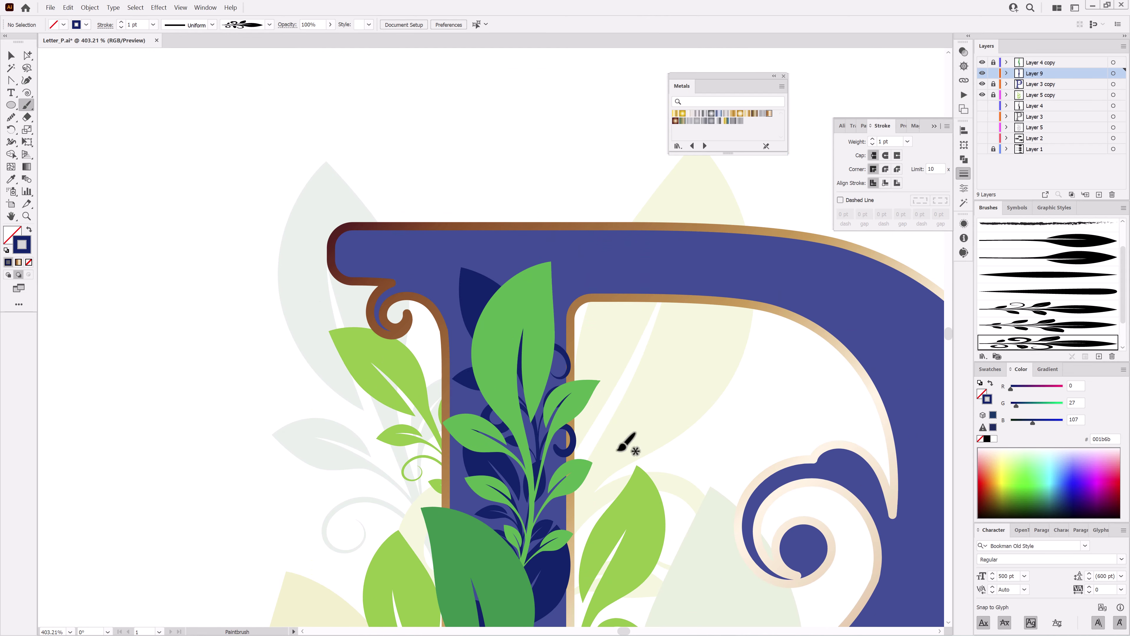
Step: Paint a navy leaf cluster at lower left and a sprig beside the stem base, then view the whole letter
scroll(579, 436, "down", 6)
scroll(490, 467, "up", 4)
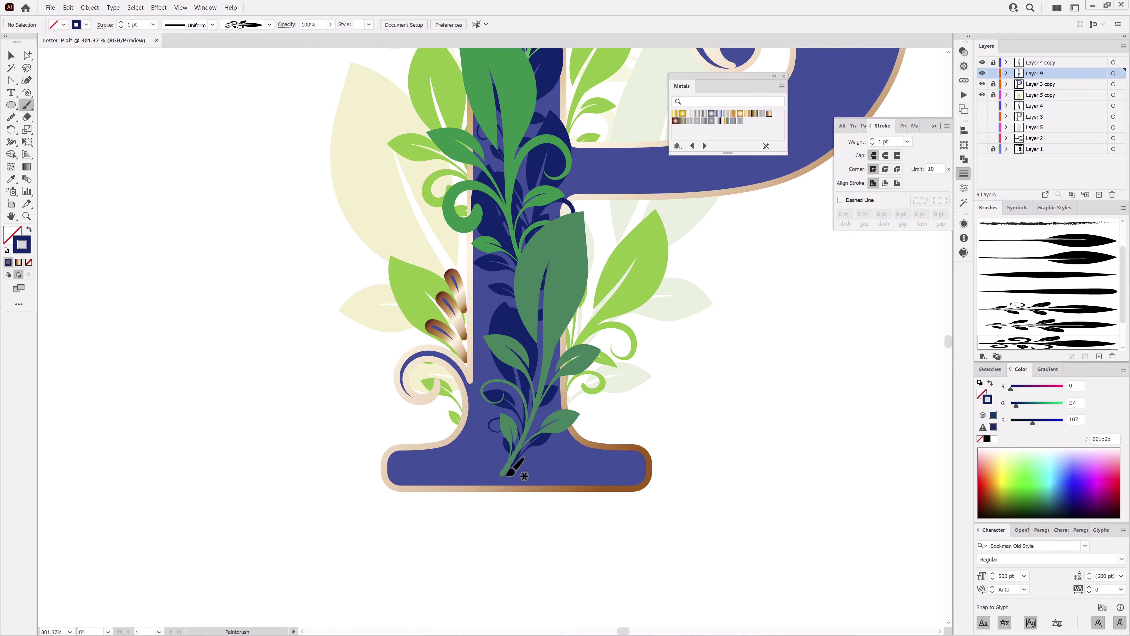
left_click_drag(447, 330, 447, 330)
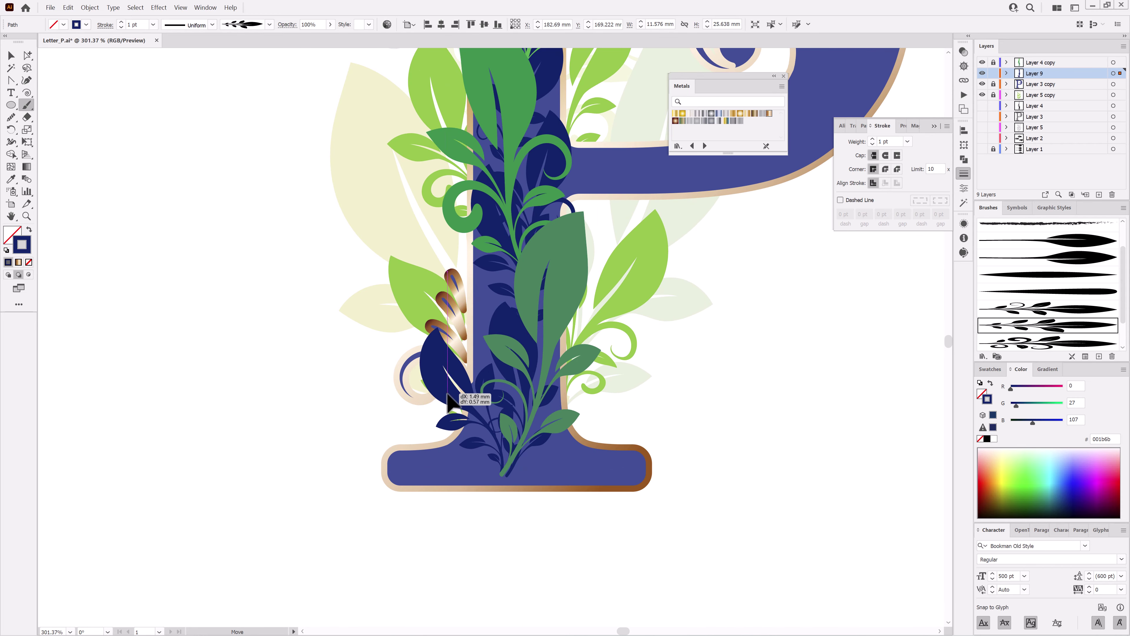
scroll(533, 470, "up", 4)
left_click(648, 572, "ctrl")
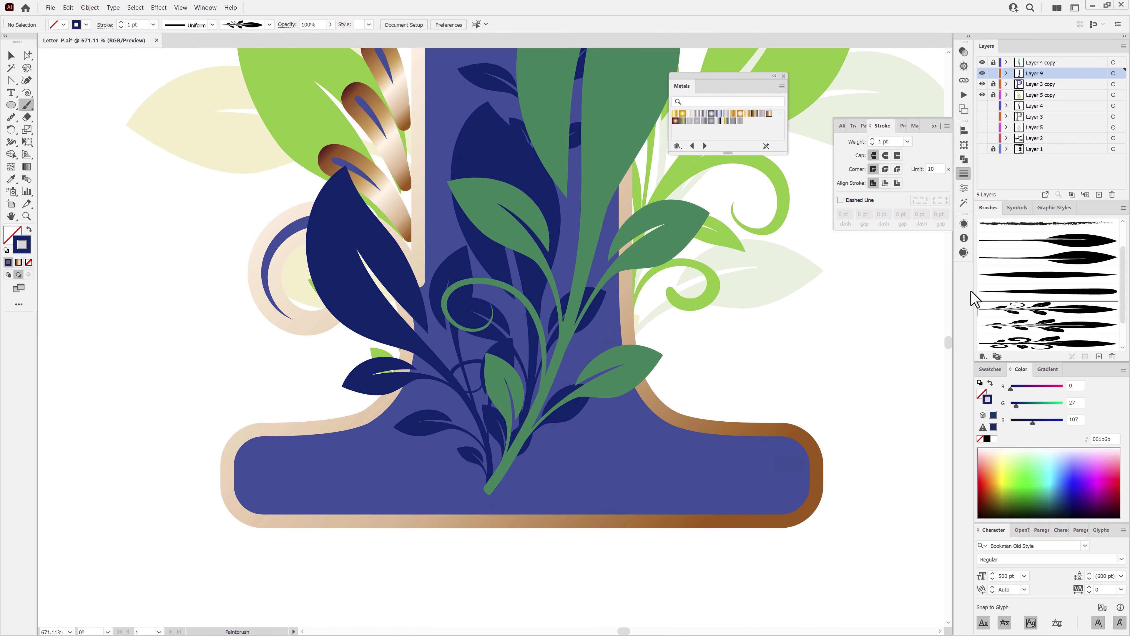
left_click_drag(687, 327, 701, 378)
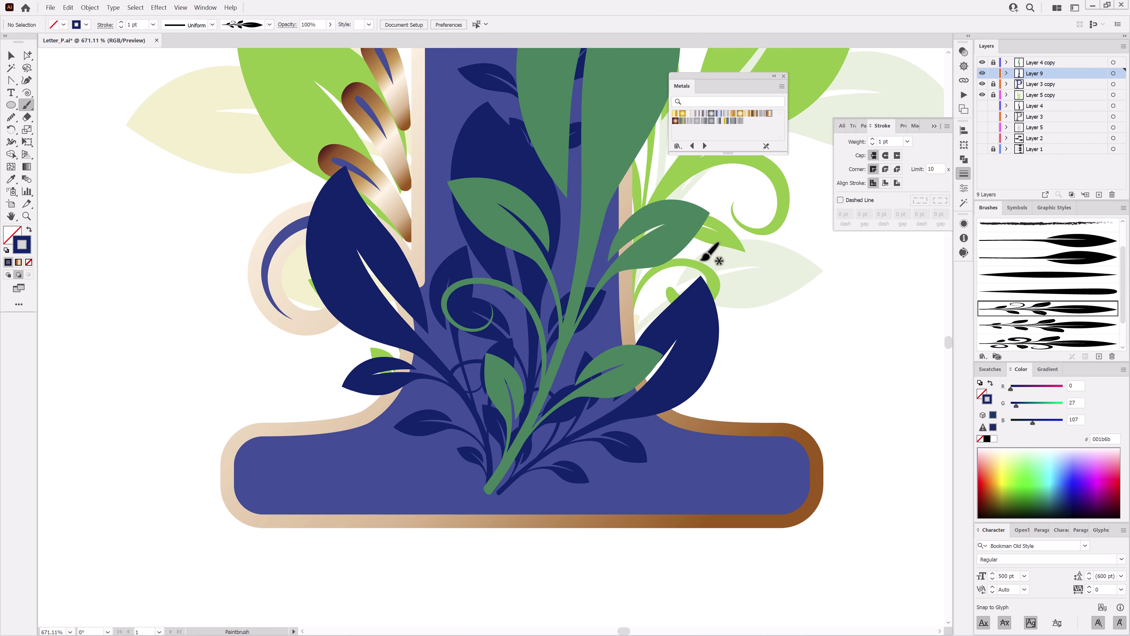
scroll(702, 379, "down", 5)
left_click_drag(631, 422, 608, 410)
scroll(607, 410, "up", 1)
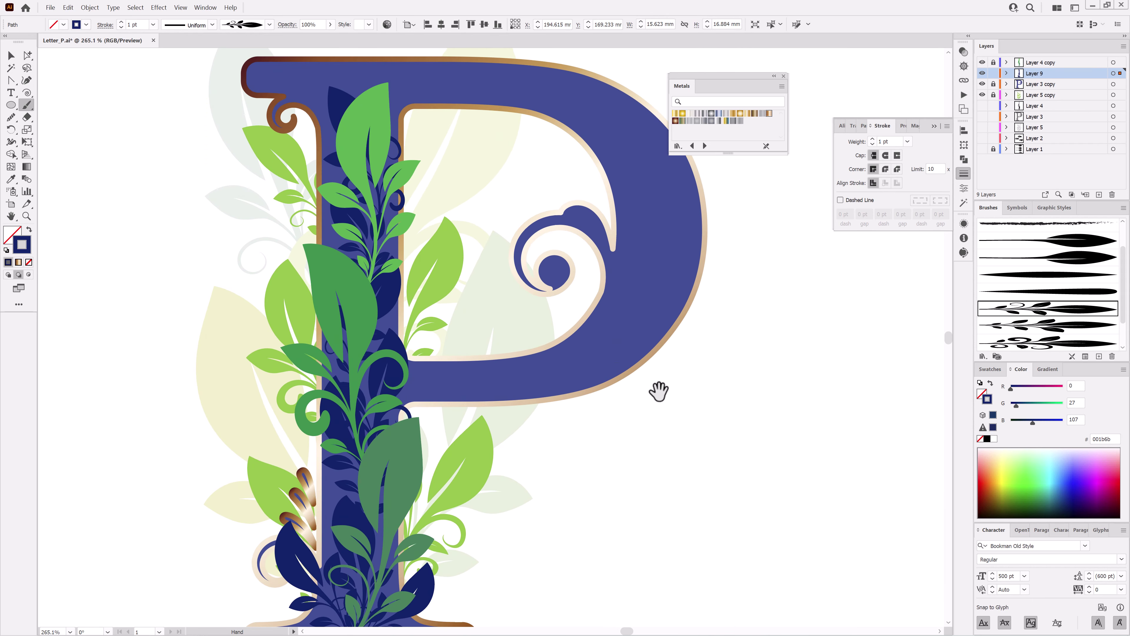
Step: Paint a trial light-blue leafy sprig on the P's bowl, then delete it
left_click(1076, 490)
left_click(68, 7)
left_click(88, 19)
left_click(135, 7)
left_click(151, 40)
left_click_drag(627, 330, 652, 281)
left_click_drag(1016, 405, 1031, 406)
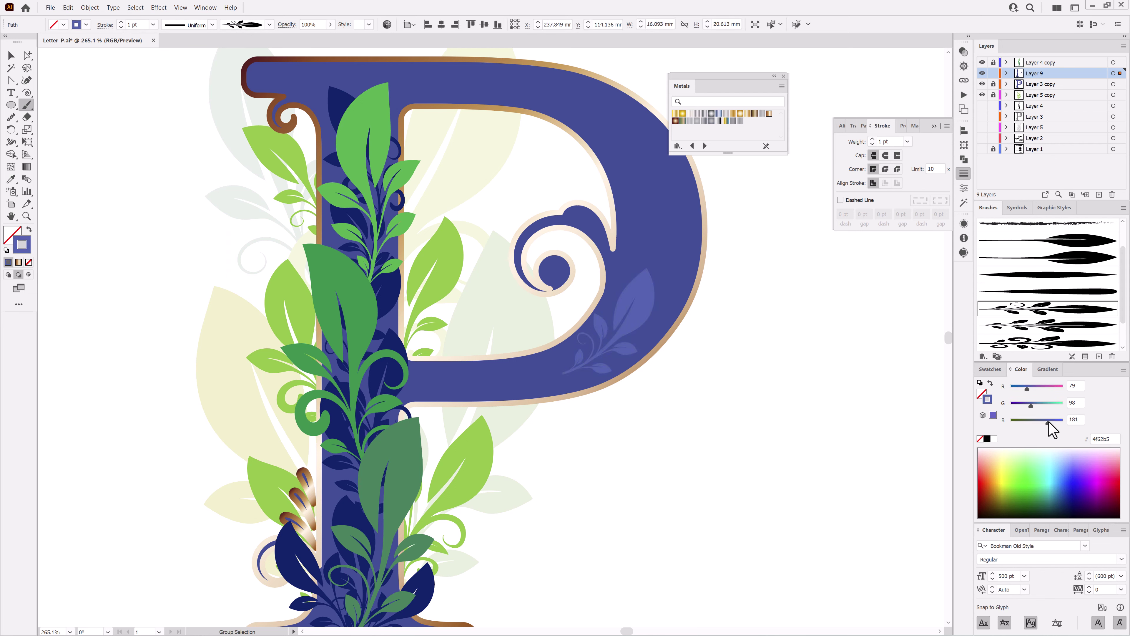
key("Delete")
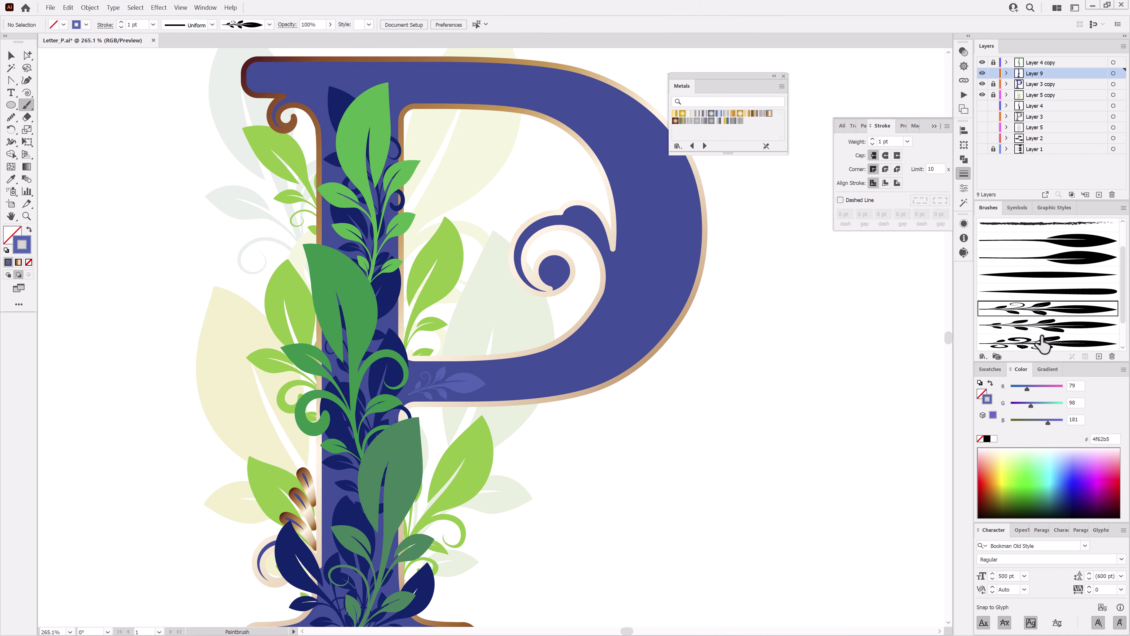
Step: Paint light-blue leafy vines along the bowl's lower bar, inner side and outer curve
left_click_drag(475, 382, 615, 355)
left_click(1058, 343)
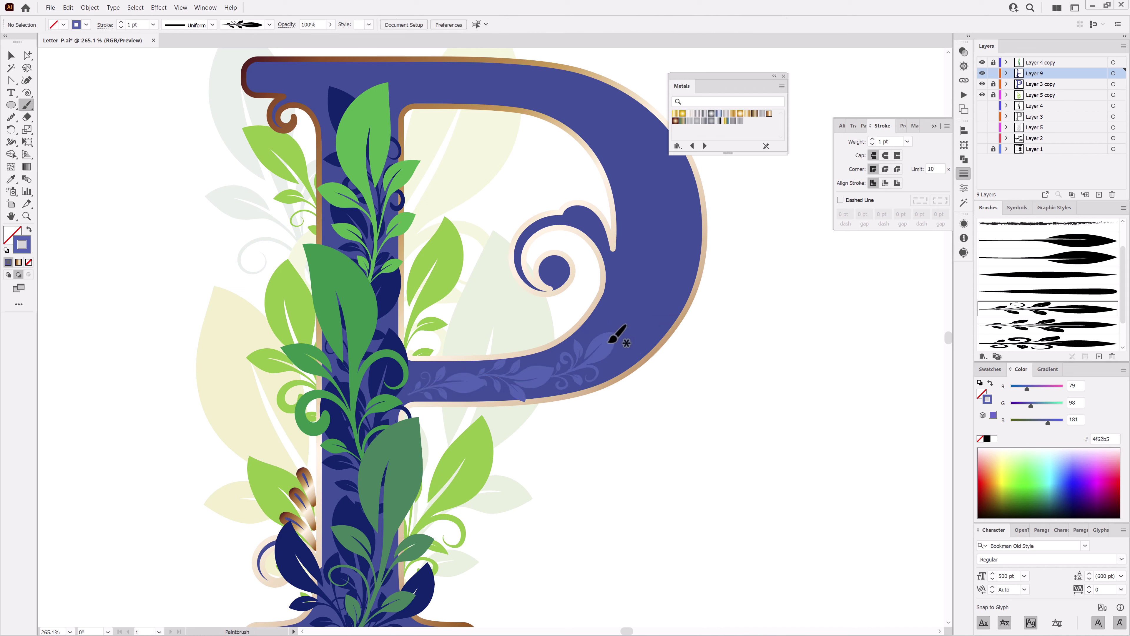
left_click_drag(657, 263, 674, 283)
key("ctrl+z")
left_click_drag(656, 202, 658, 204)
left_click_drag(631, 131, 661, 166)
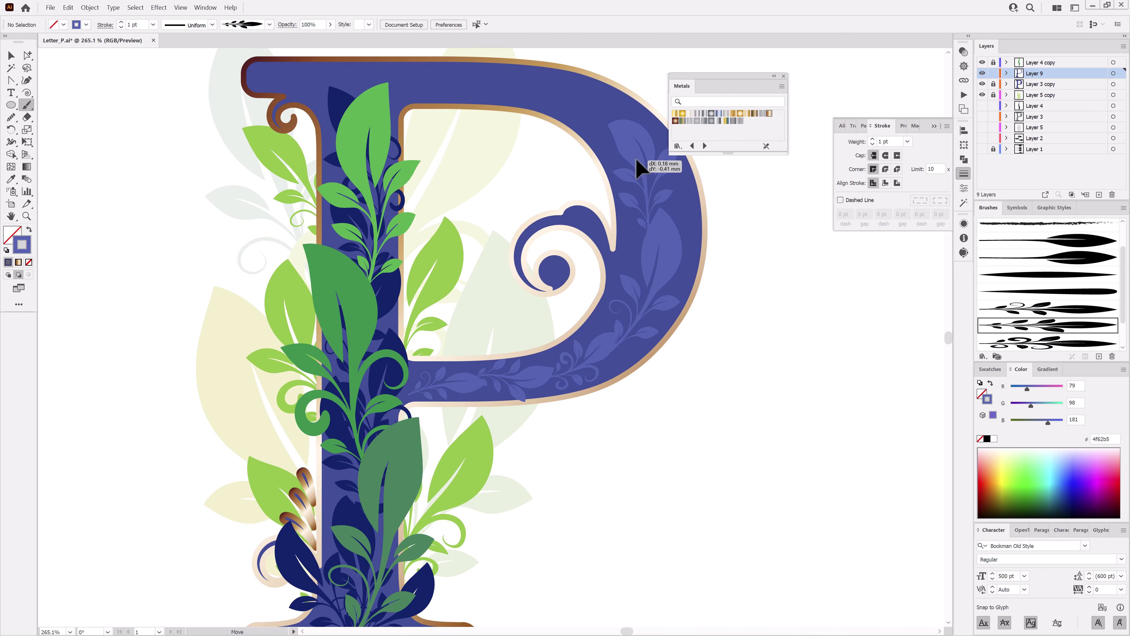
scroll(660, 166, "up", 5)
Step: Shrink the sprig at the top of the bowl with Free Transform and deselect it
left_click(1048, 342)
mouse_move(585, 231)
left_mouse_down()
mouse_move(599, 244)
mouse_move(537, 209)
left_mouse_up()
key("ctrl+z")
key("e")
left_click_drag(512, 258, 515, 254)
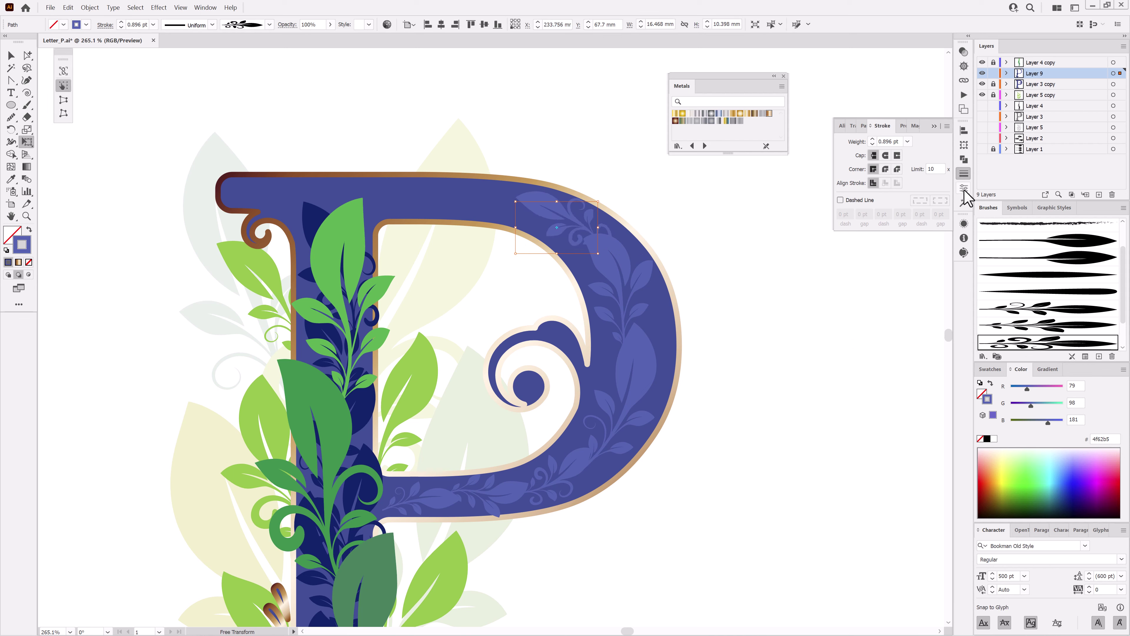
left_click(964, 145)
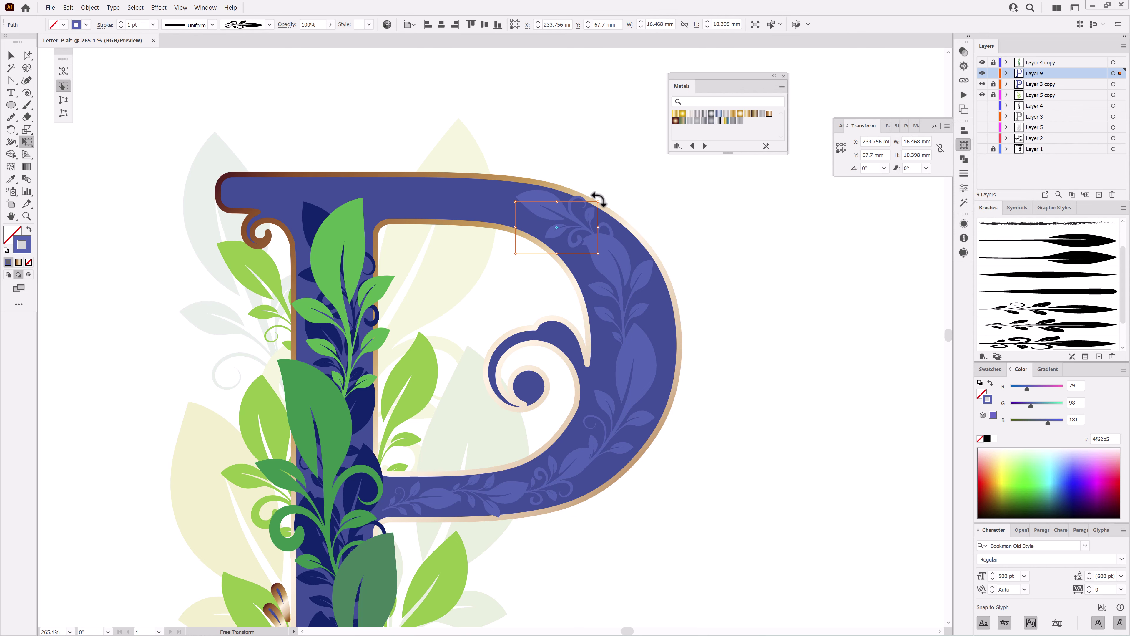
key("ctrl+shift+a")
Step: Select the P's copper outline with the Magic Wand and run its gradient diagonally across the letter
scroll(729, 462, "down", 5)
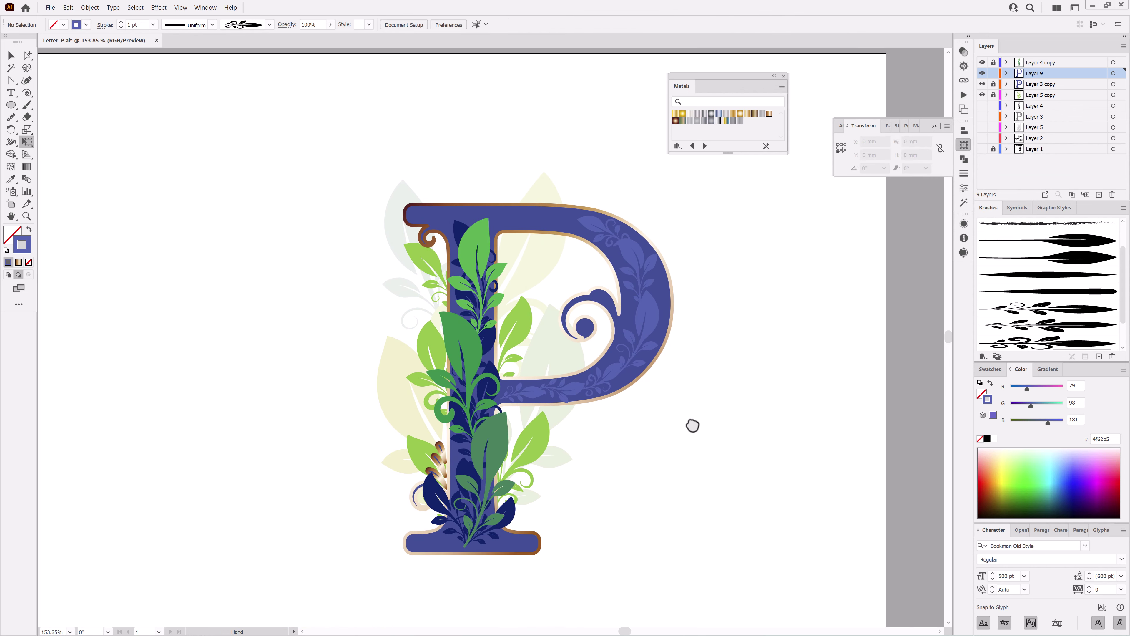
left_click(1113, 84)
left_click(90, 8)
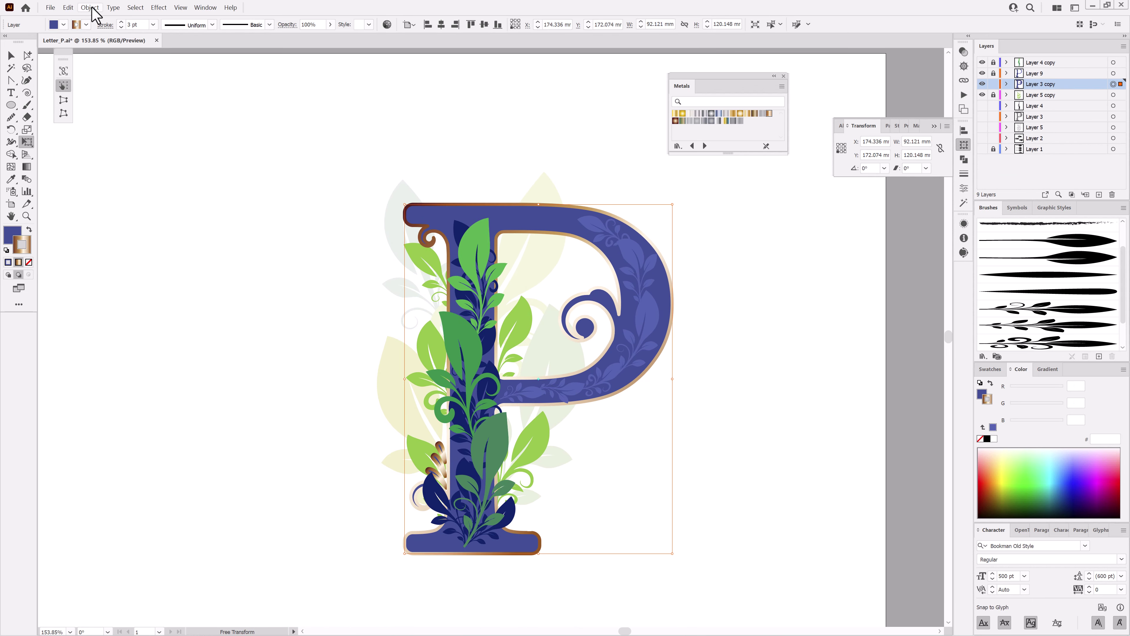
key("Escape")
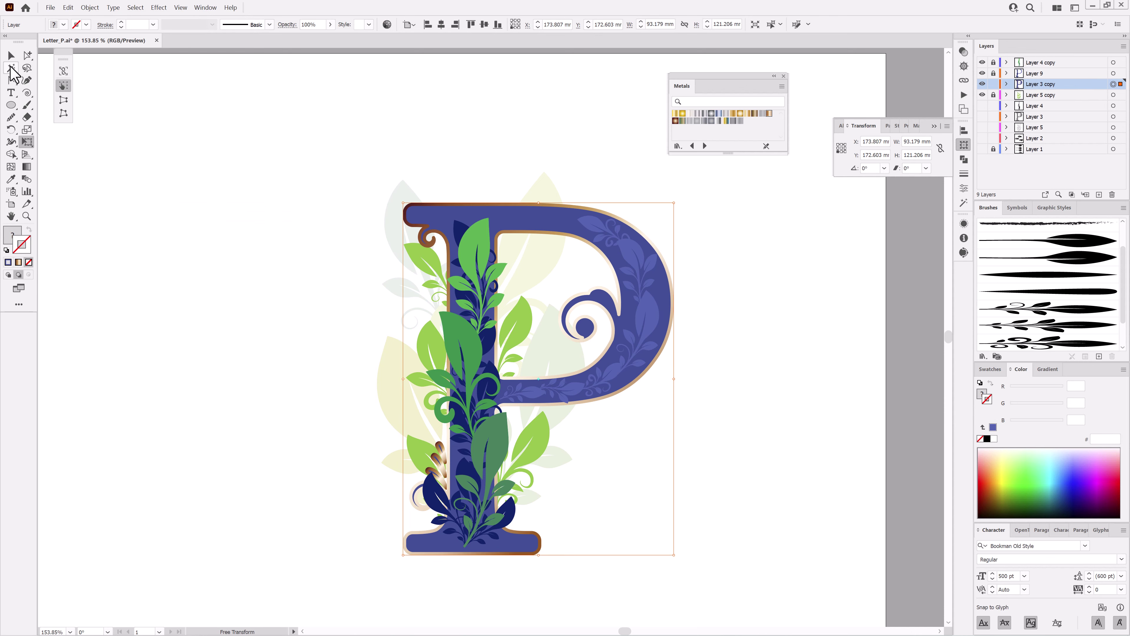
left_click(11, 68)
scroll(719, 303, "up", 5)
scroll(752, 302, "down", 4)
left_click(525, 298)
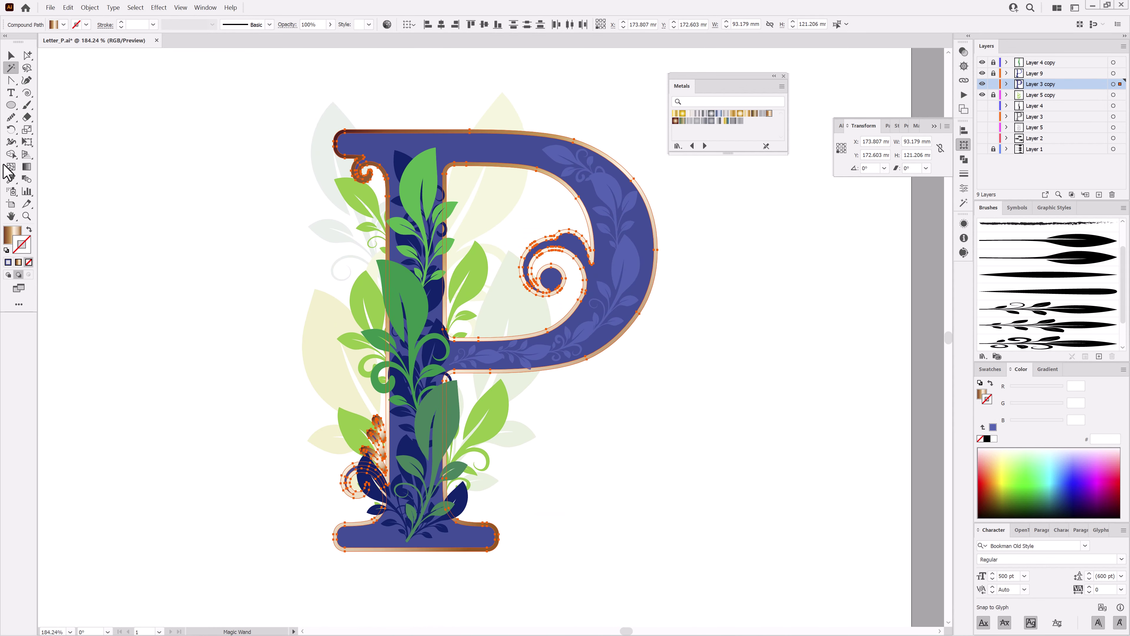
left_click(28, 168)
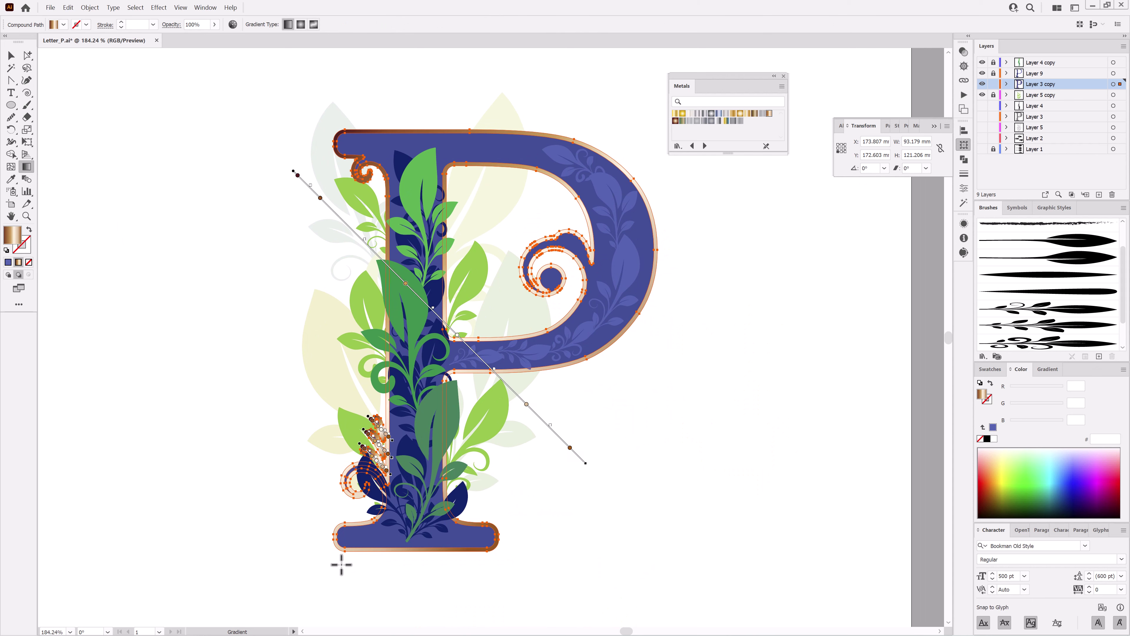
left_click_drag(340, 560, 719, 171)
key("ctrl+shift+a")
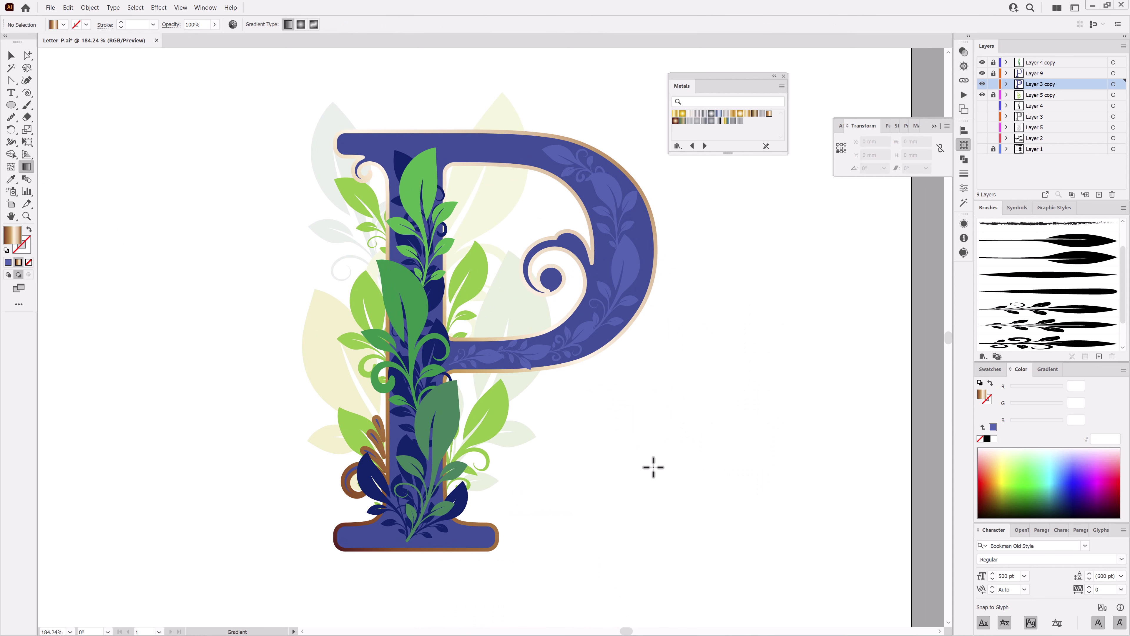
Step: Brighten a dark green stem leaf by raising G to 155, then fit the artboard in view
scroll(537, 445, "up", 1)
key("v")
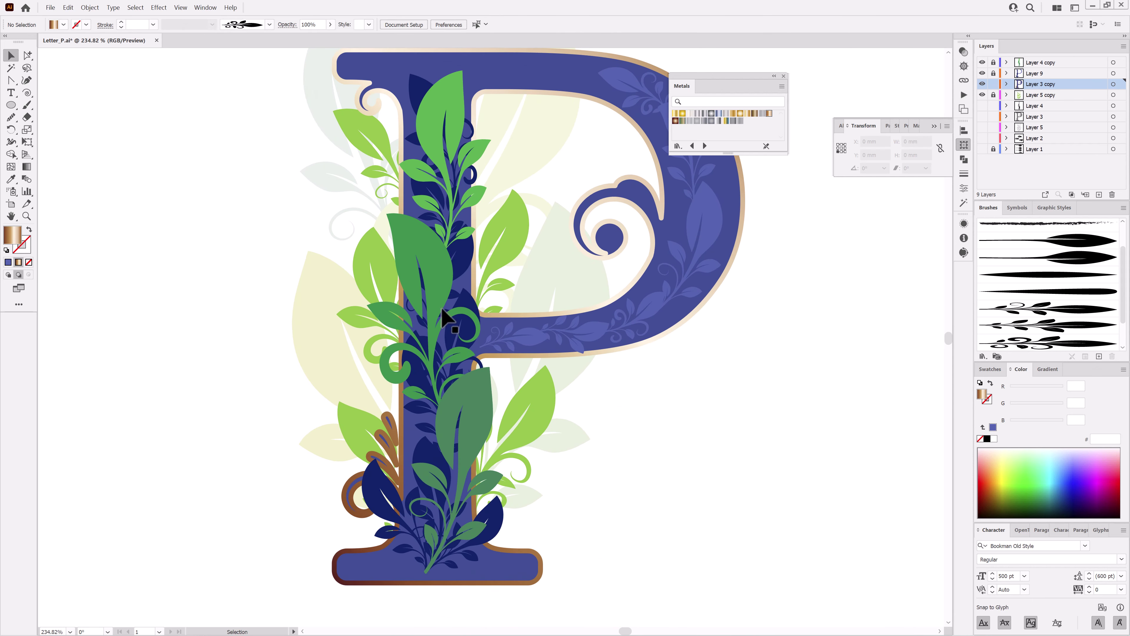
left_click(477, 414)
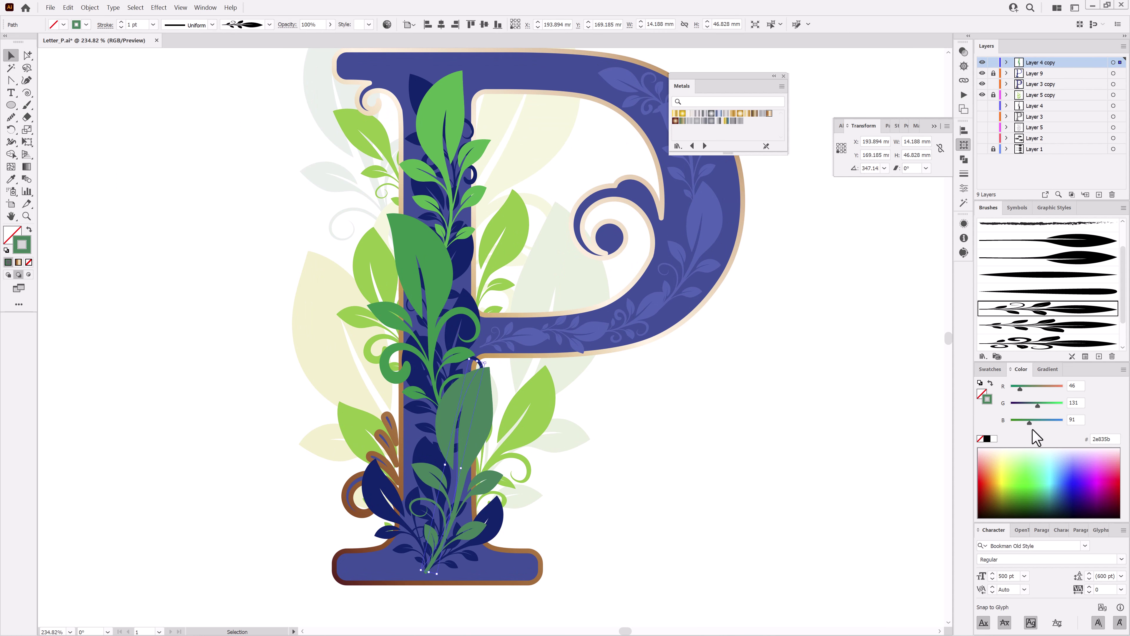
left_click(68, 7)
left_click(102, 49)
left_click_drag(1038, 405, 1042, 405)
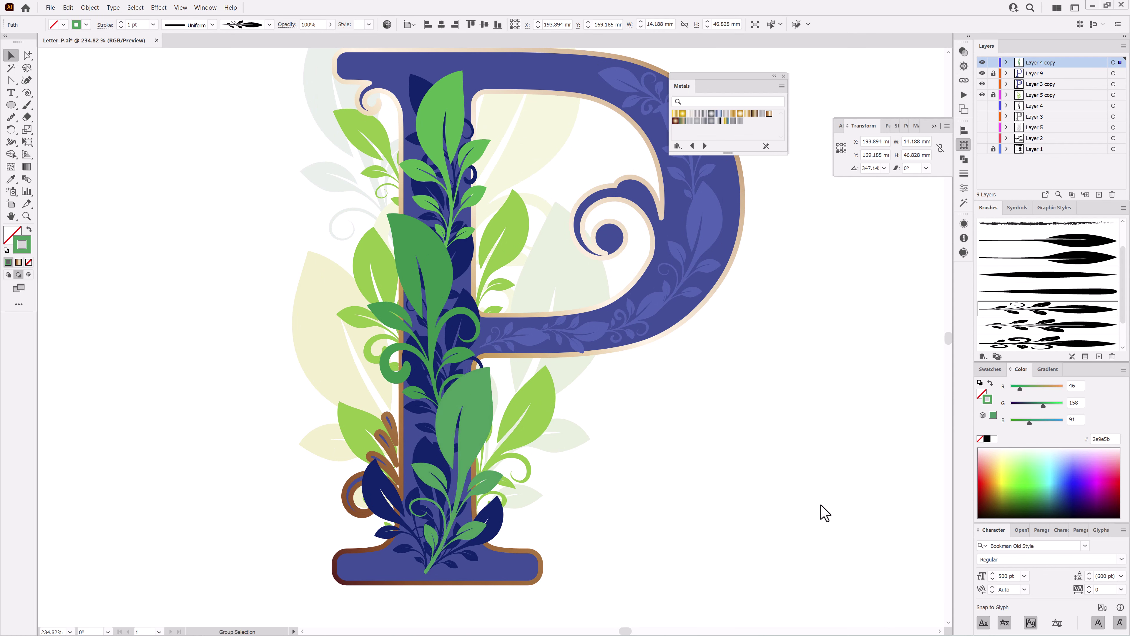
left_click(822, 513)
key("ctrl+0")
left_click_drag(983, 106, 982, 129)
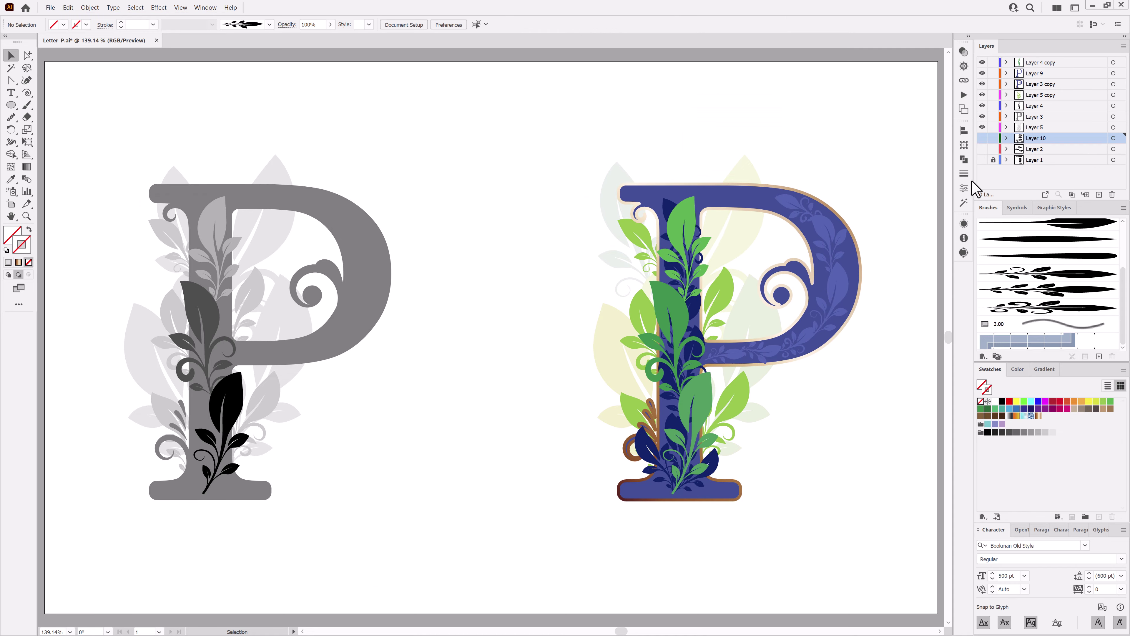
Step: Show the black leaf brush layer and hue-shift the P's leaves to olive and gold with Recolor Artwork
left_click(982, 138)
left_click(1114, 62)
left_click(1113, 95, "shift")
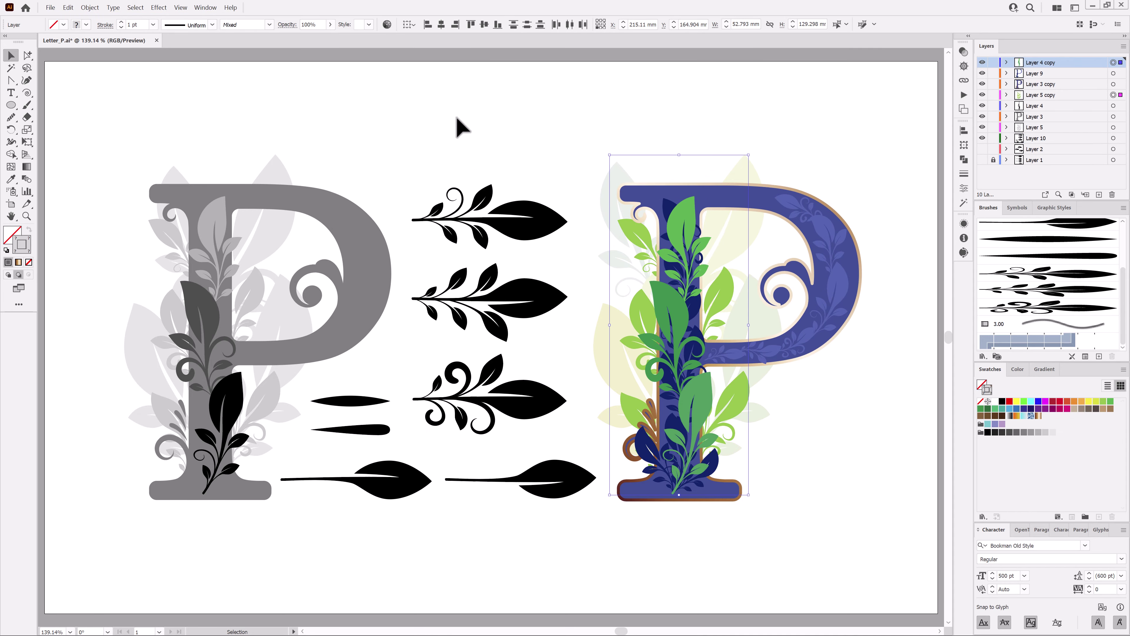
left_click(386, 24)
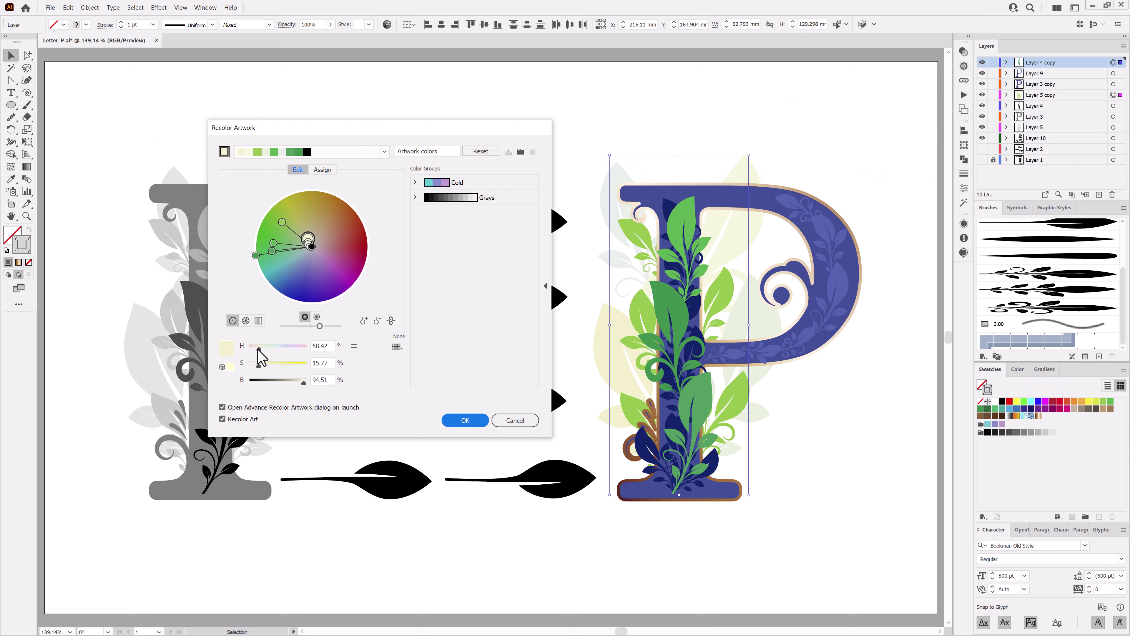
mouse_move(258, 349)
left_mouse_down()
mouse_move(307, 349)
mouse_move(253, 349)
left_mouse_up()
left_click(465, 420)
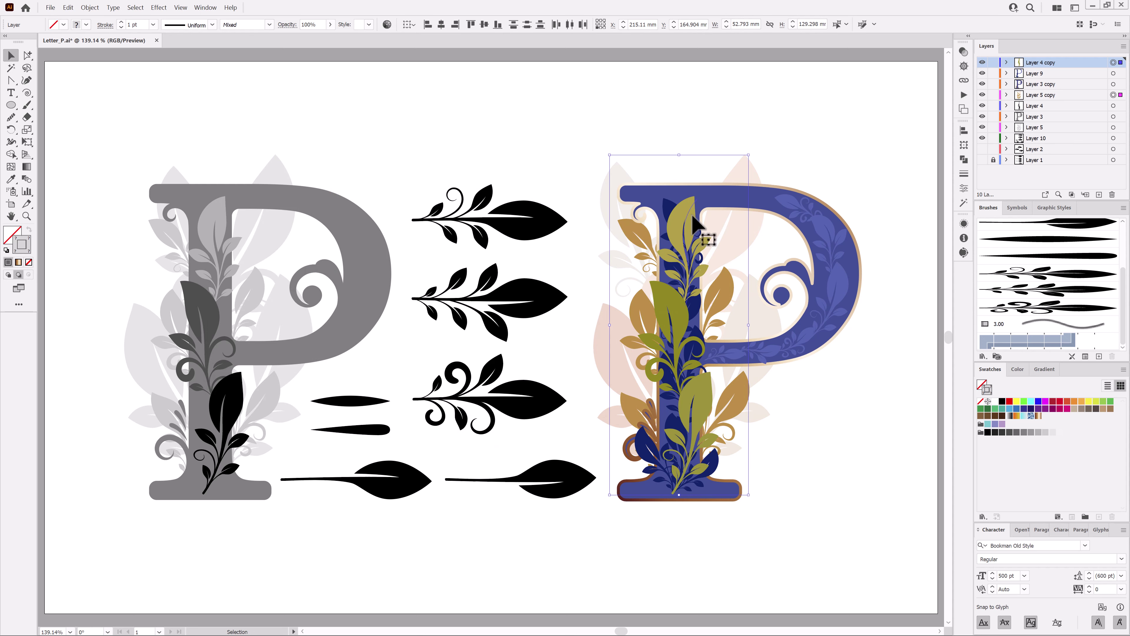
Step: Try a brown hue on a single leaf in Recolor Artwork, then cancel to keep olive
left_click(705, 441)
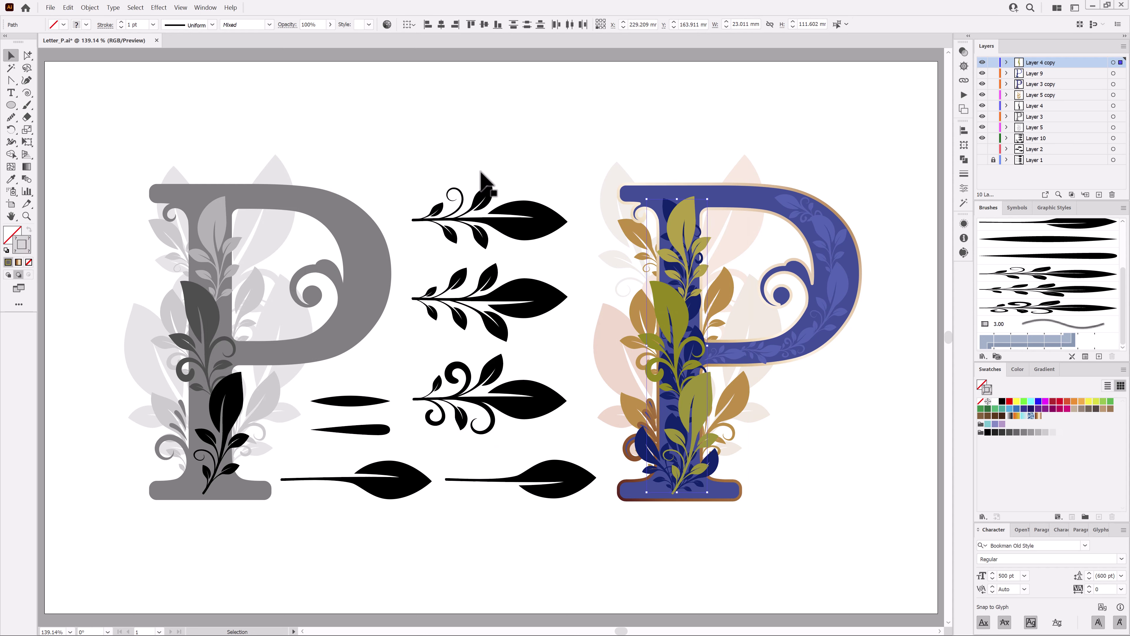
left_click(387, 24)
left_click(298, 169)
left_click_drag(258, 348, 250, 349)
left_click(515, 420)
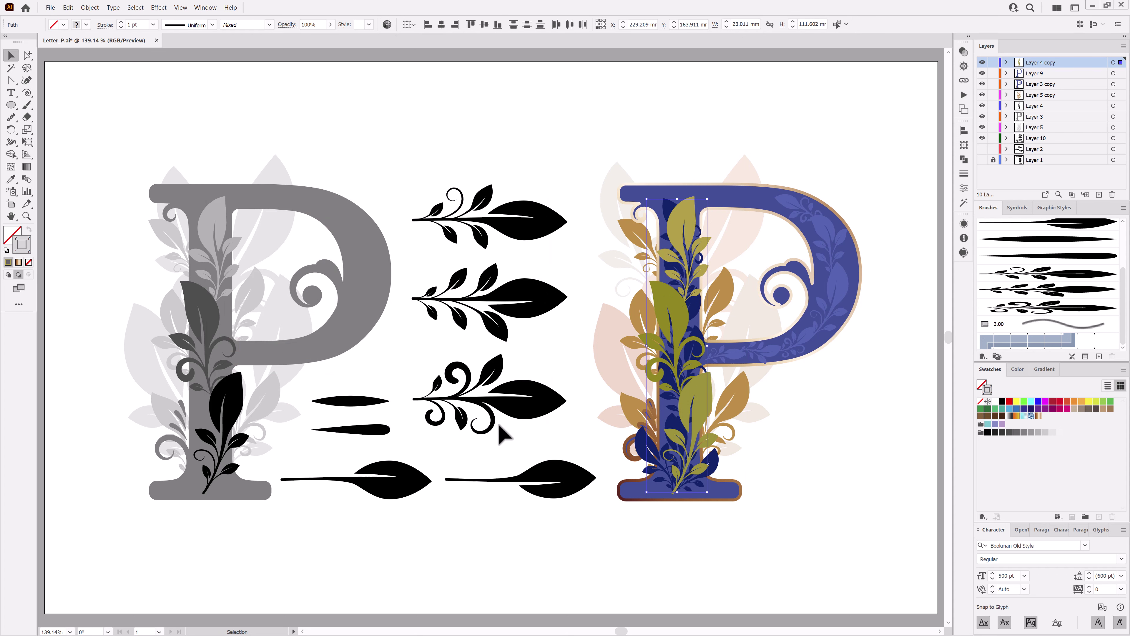